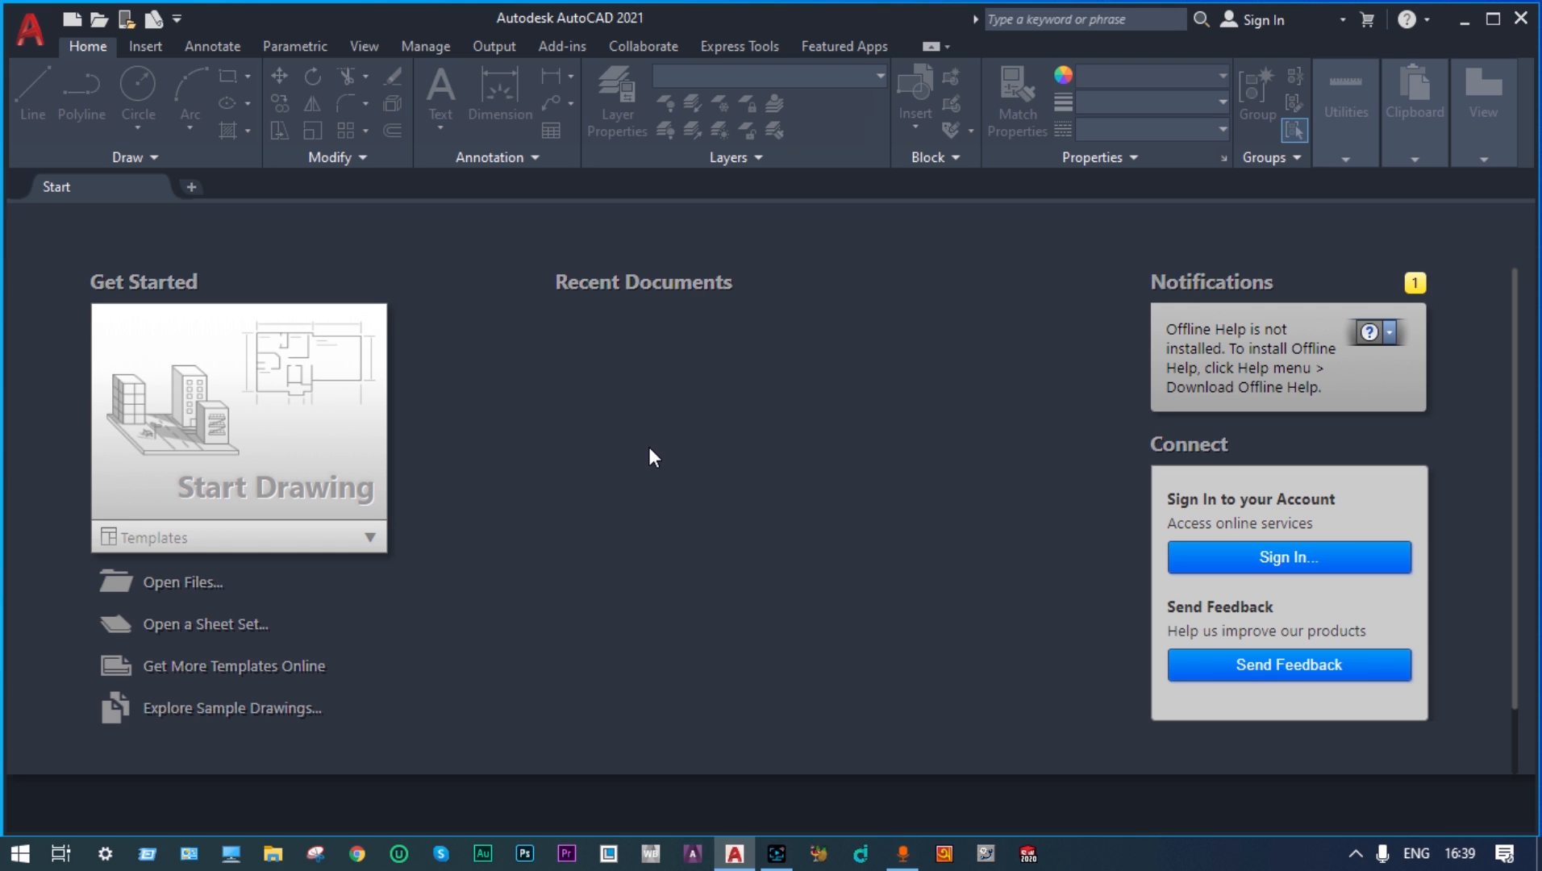
Start a new drawing from the acadiso.dwt template
left_click(371, 538)
scroll(370, 573, "down", 5)
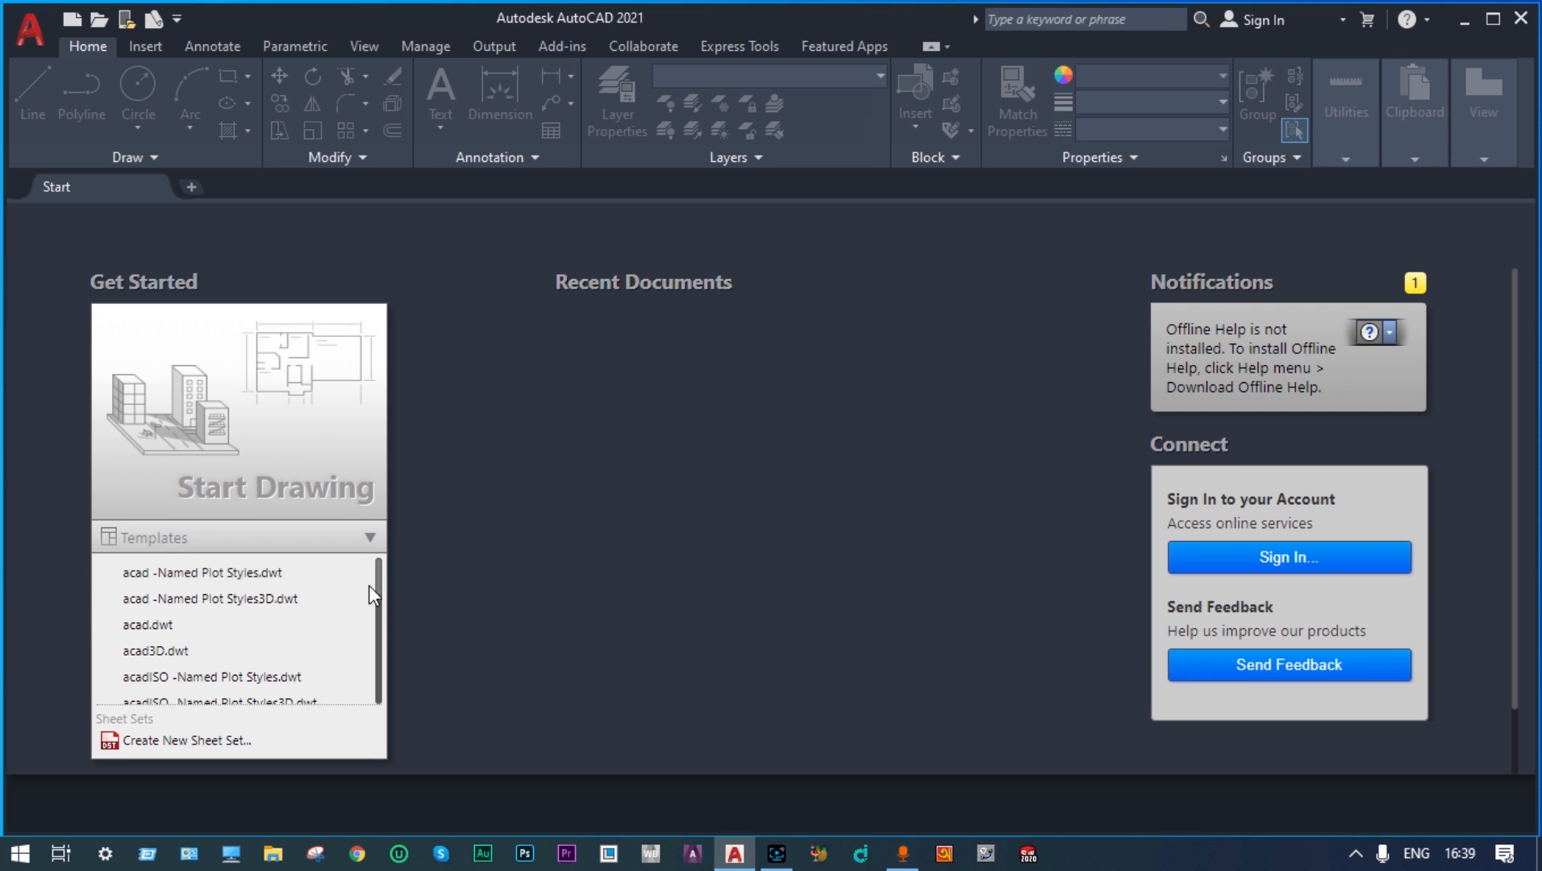
scroll(372, 599, "up", 3)
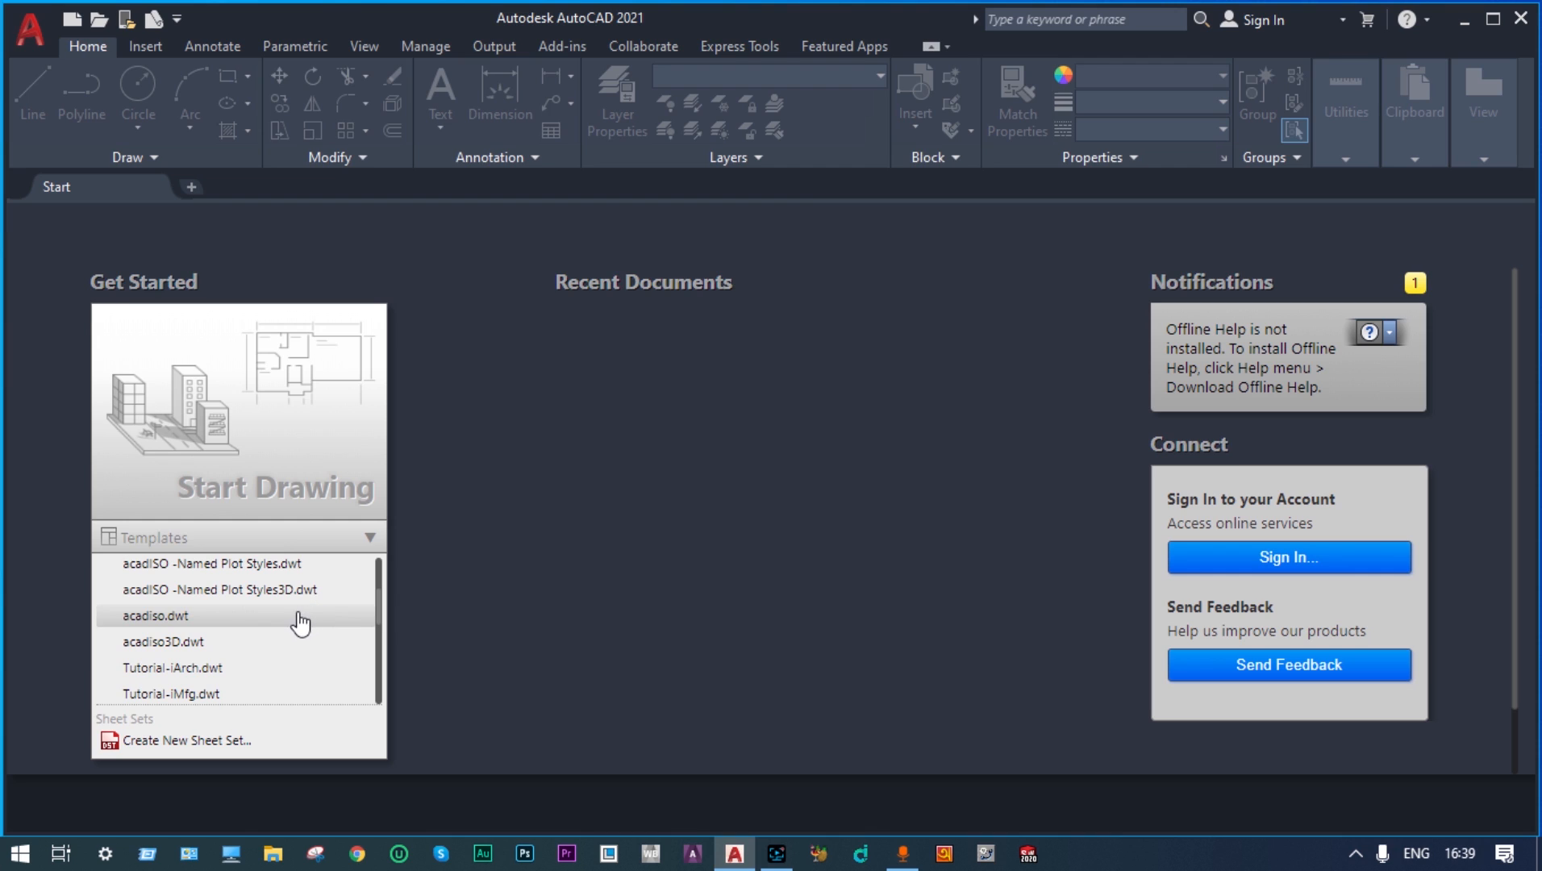
left_click(206, 621)
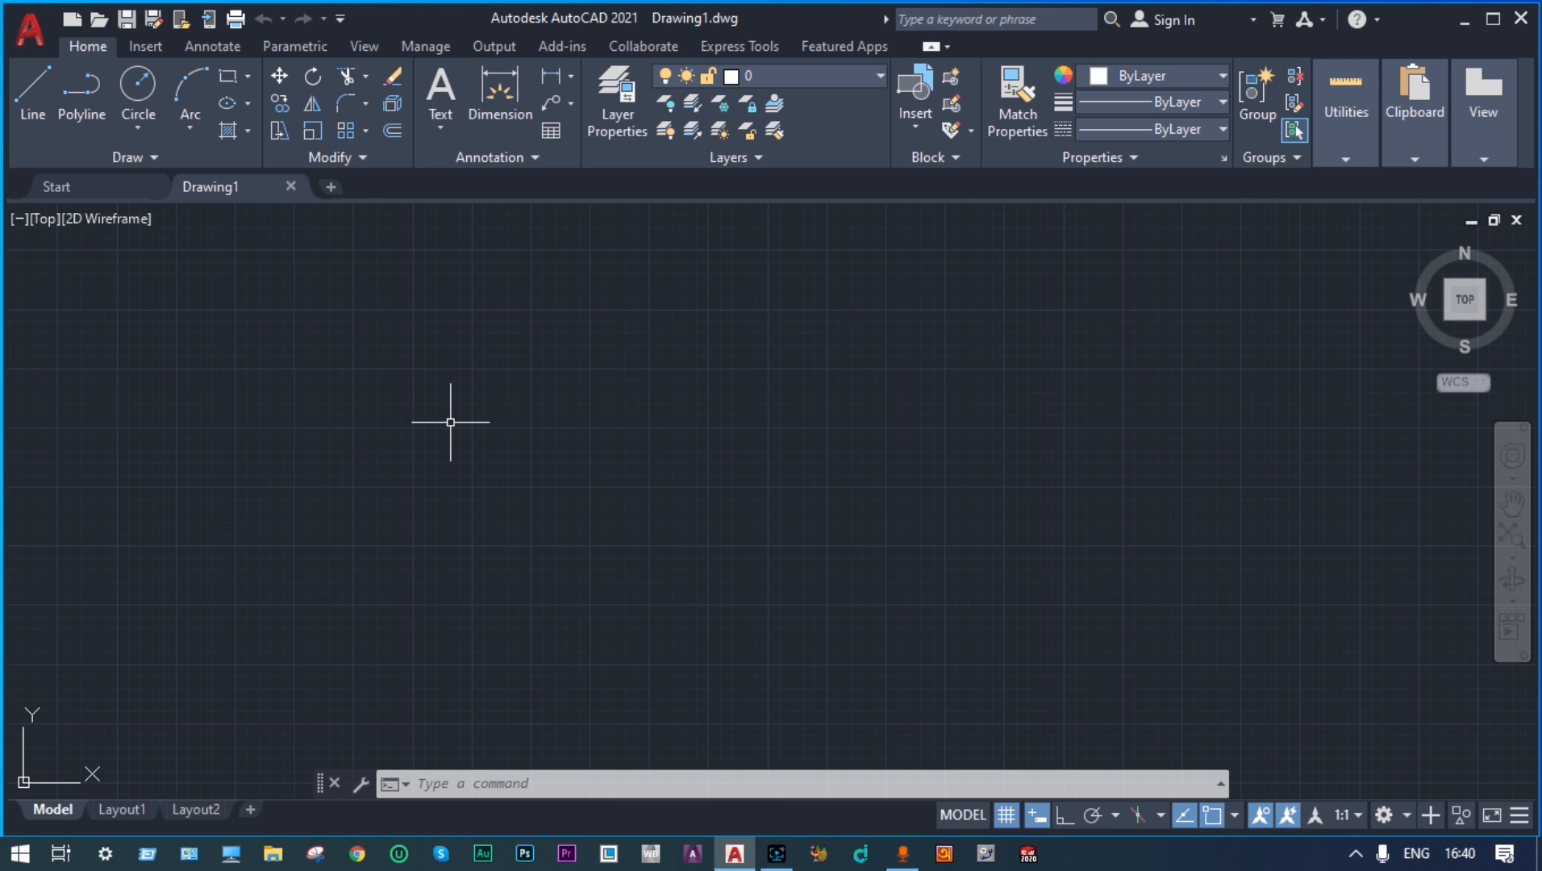
Configure the drawing units to decimal length with 0.00 precision and millimeters as the insertion scale
type("uni")
key("Return")
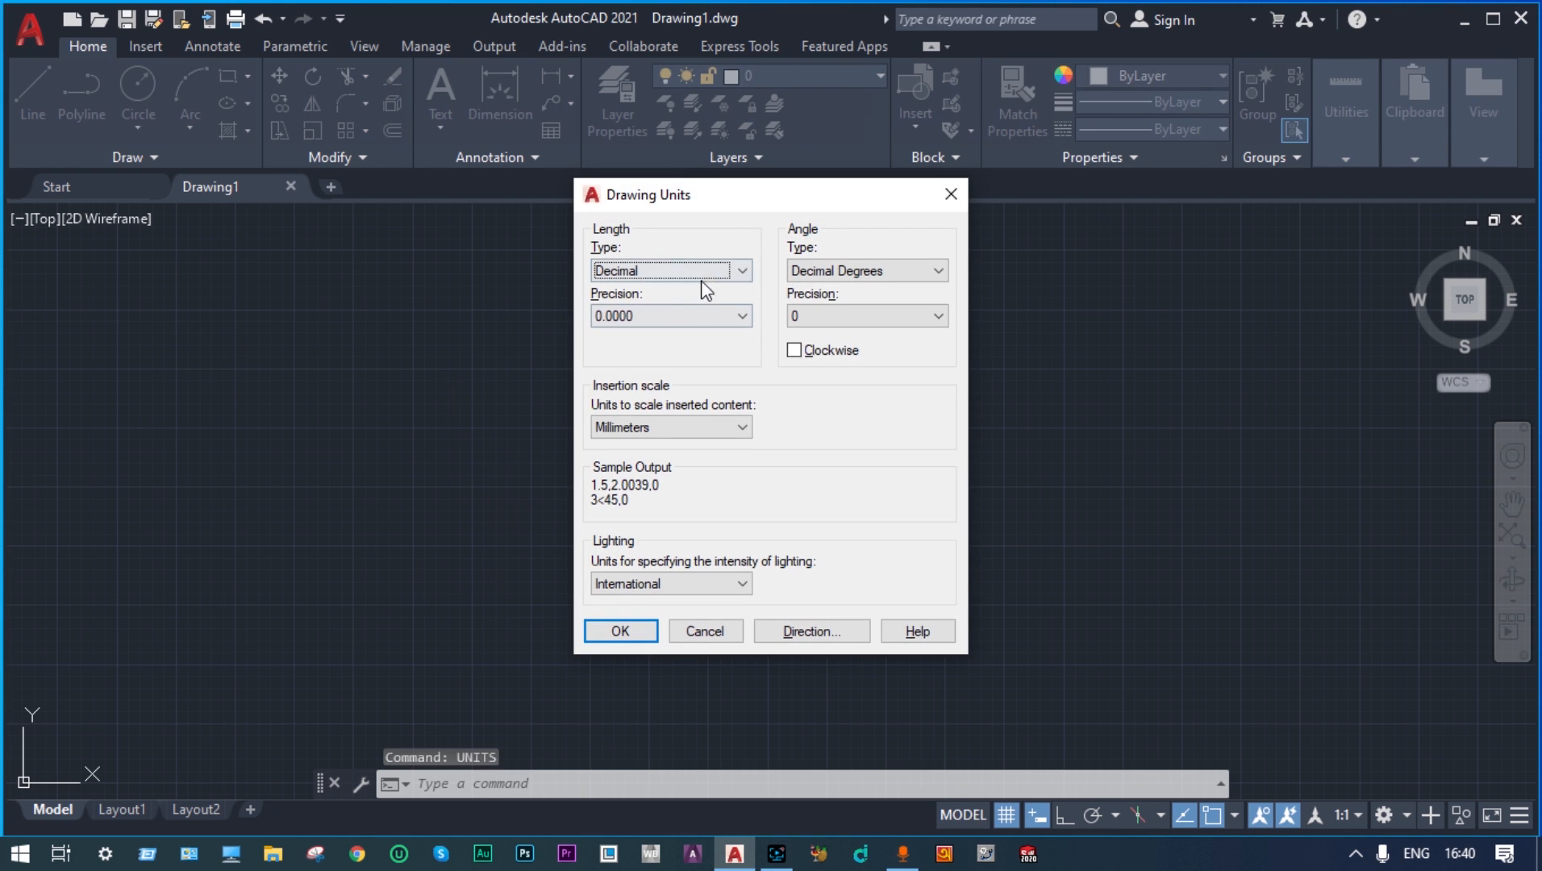
left_click(741, 271)
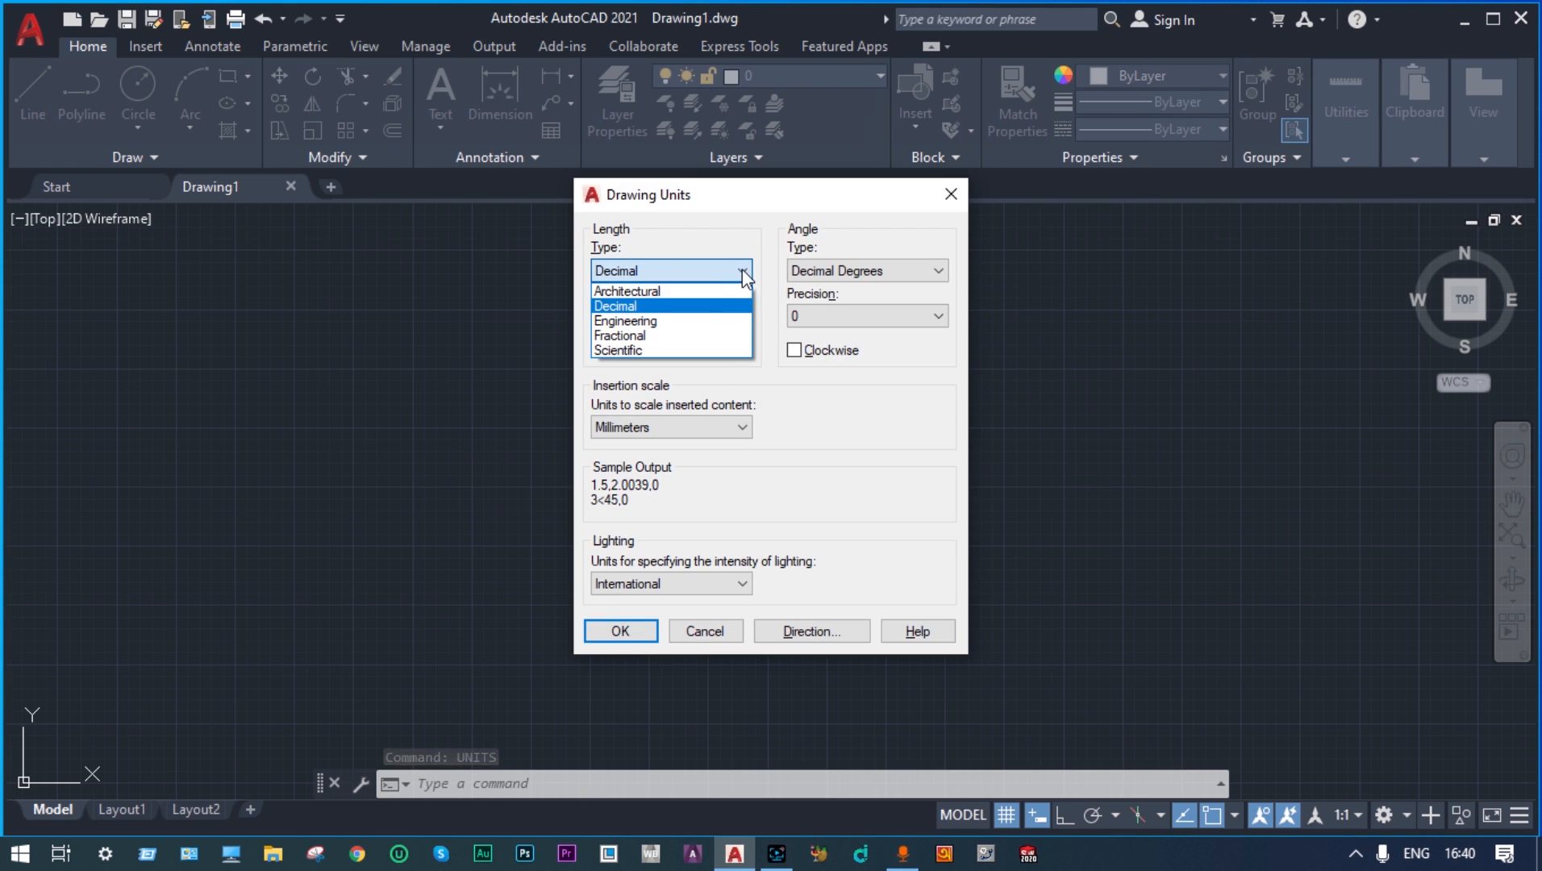
left_click(667, 307)
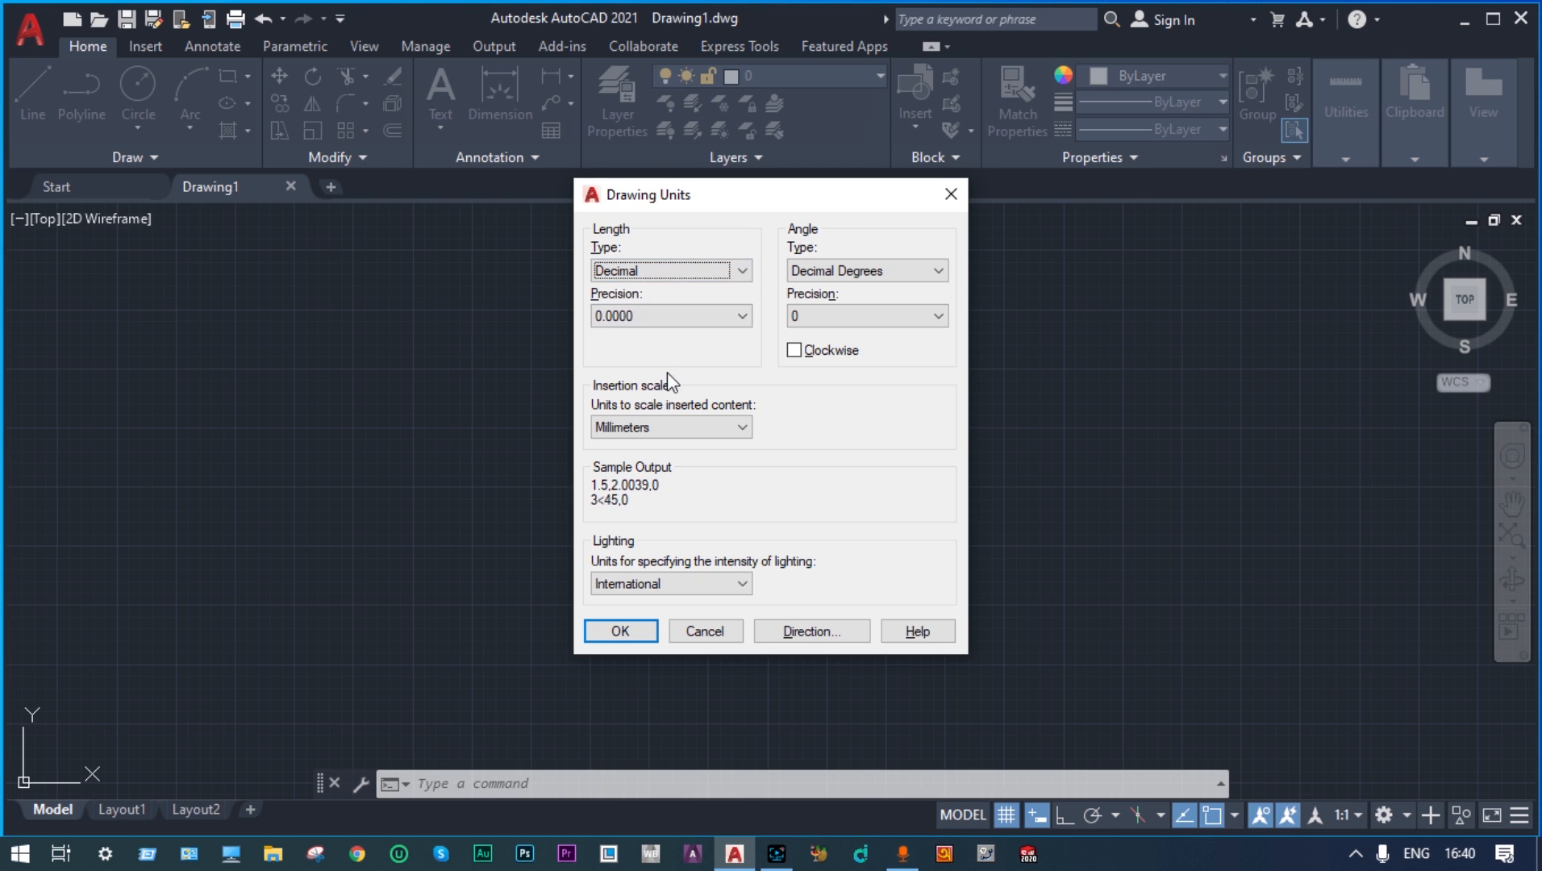
left_click(742, 421)
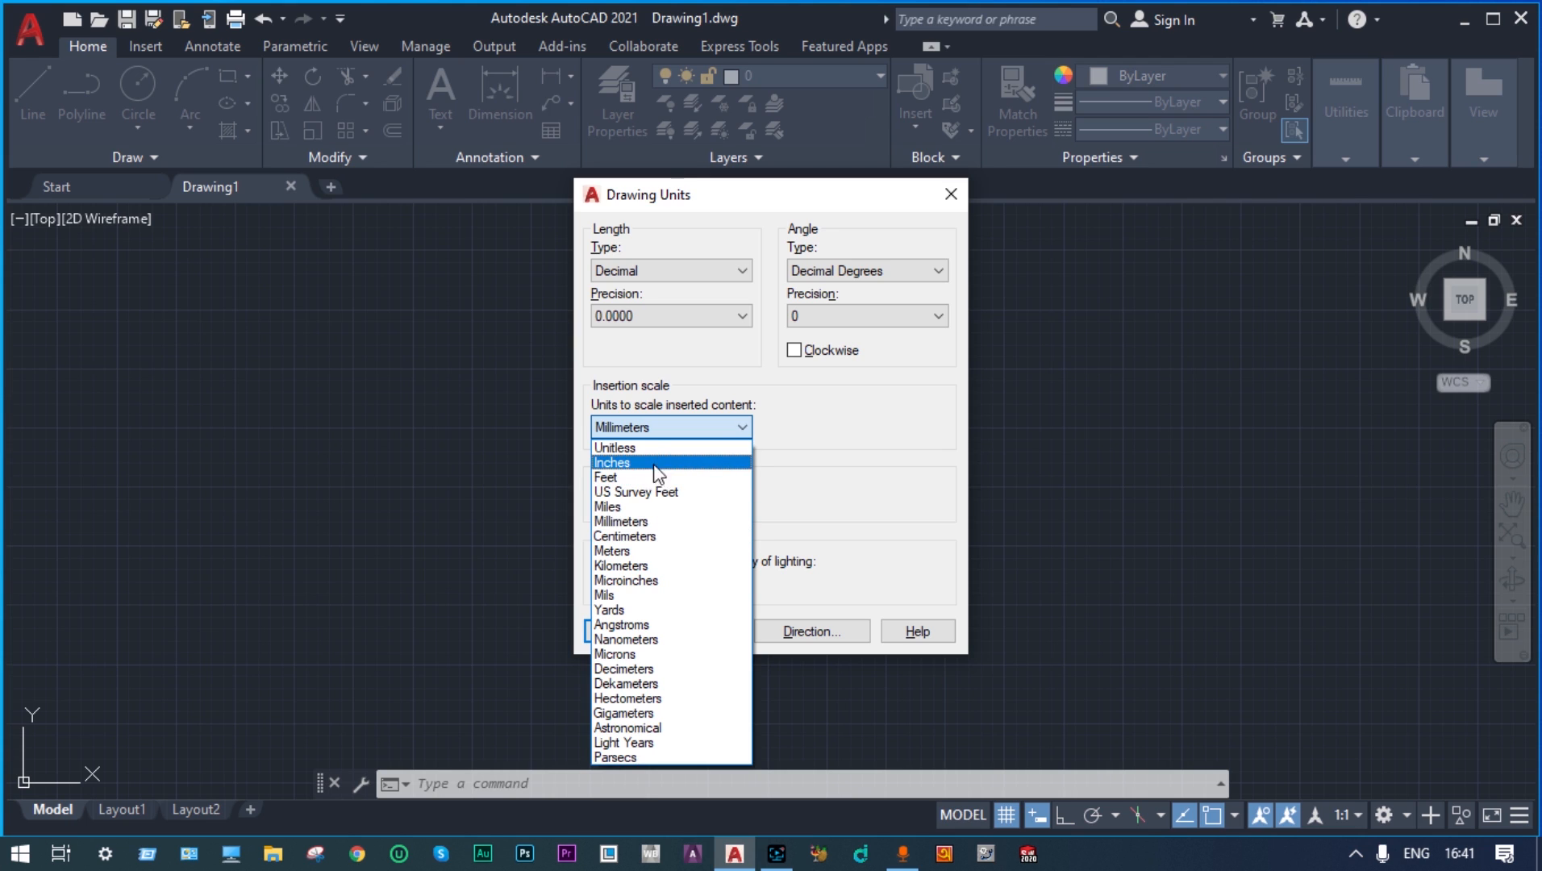
left_click(638, 521)
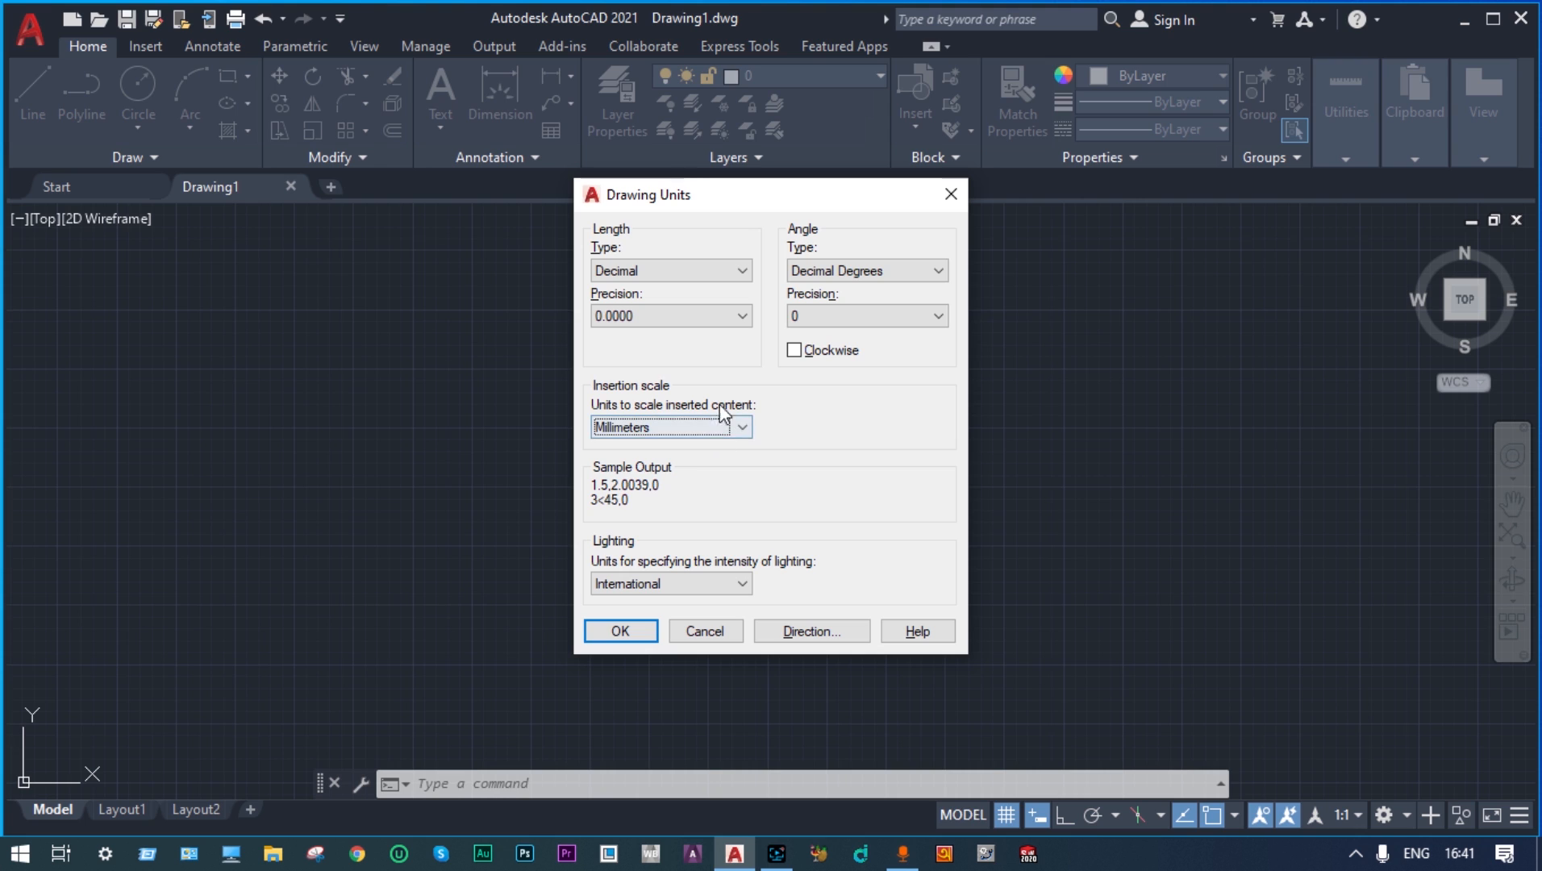
left_click(744, 318)
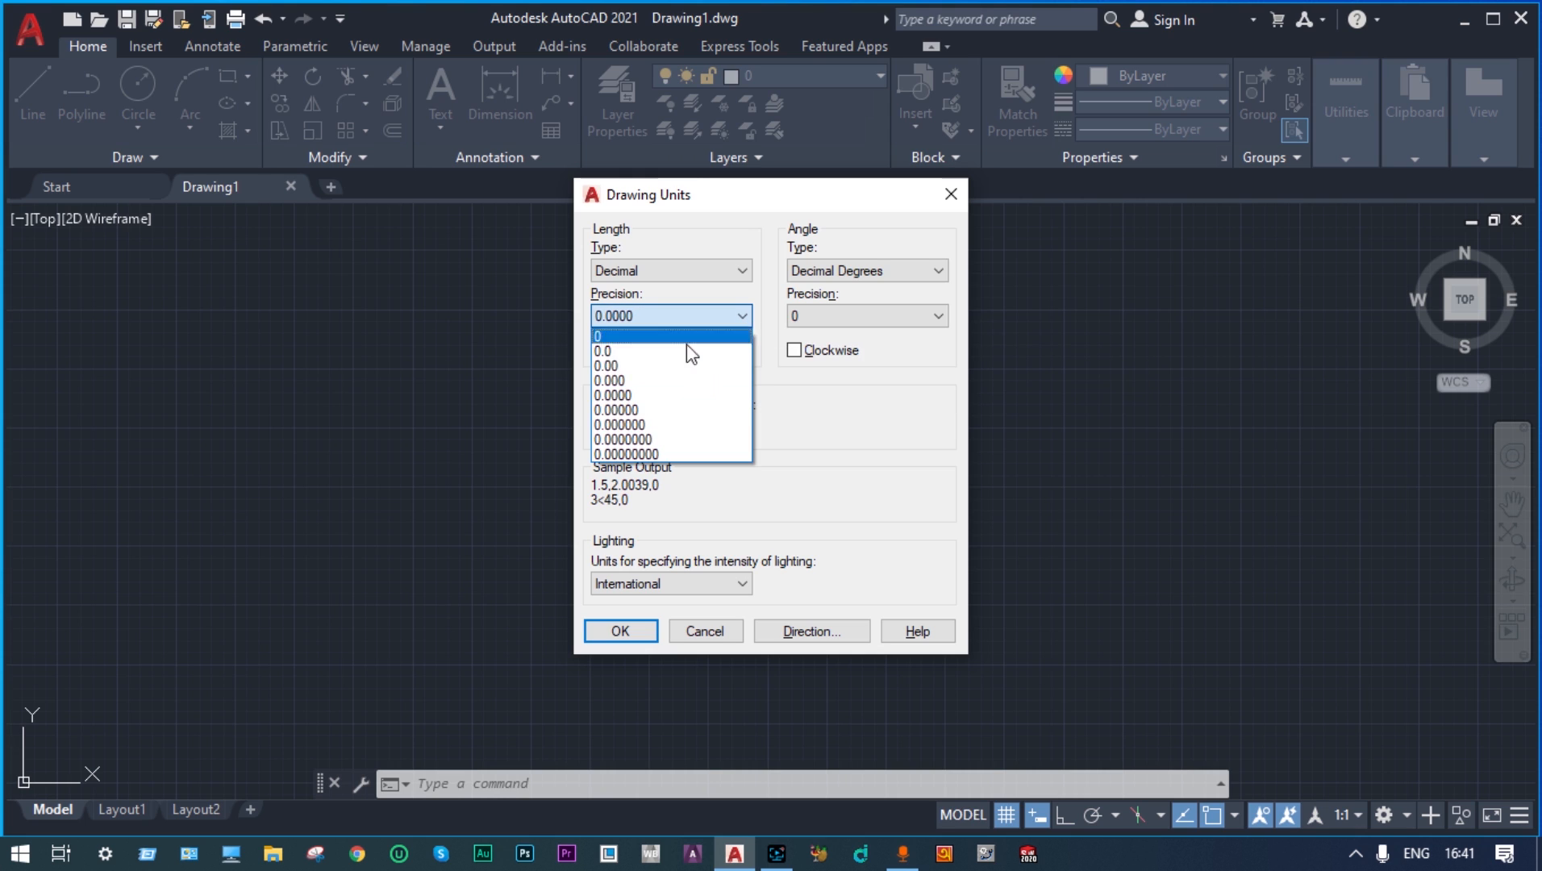
left_click(655, 367)
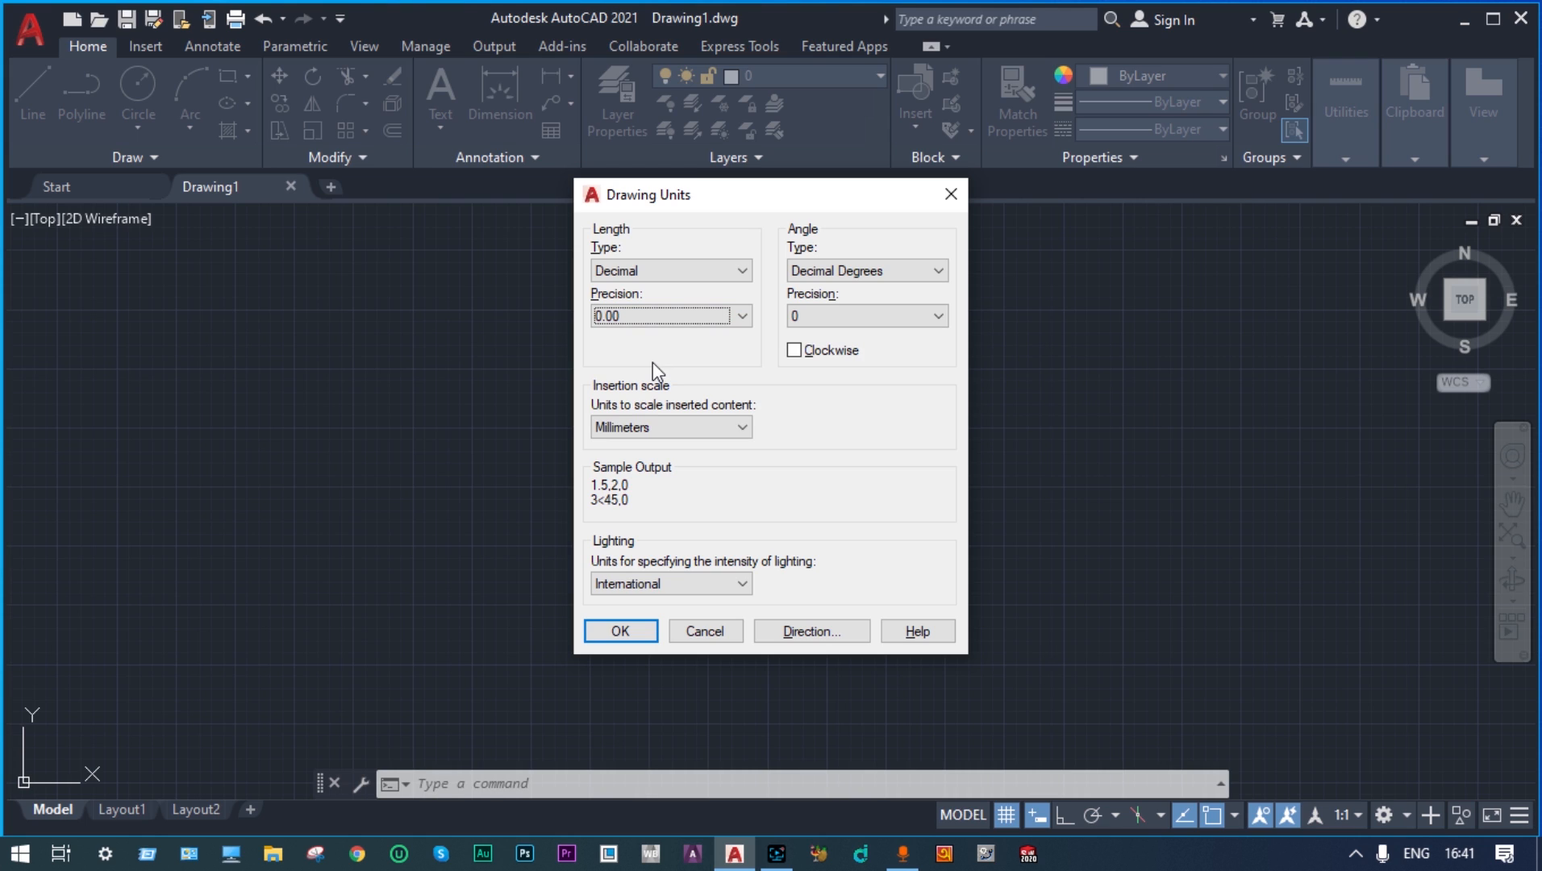
left_click(623, 631)
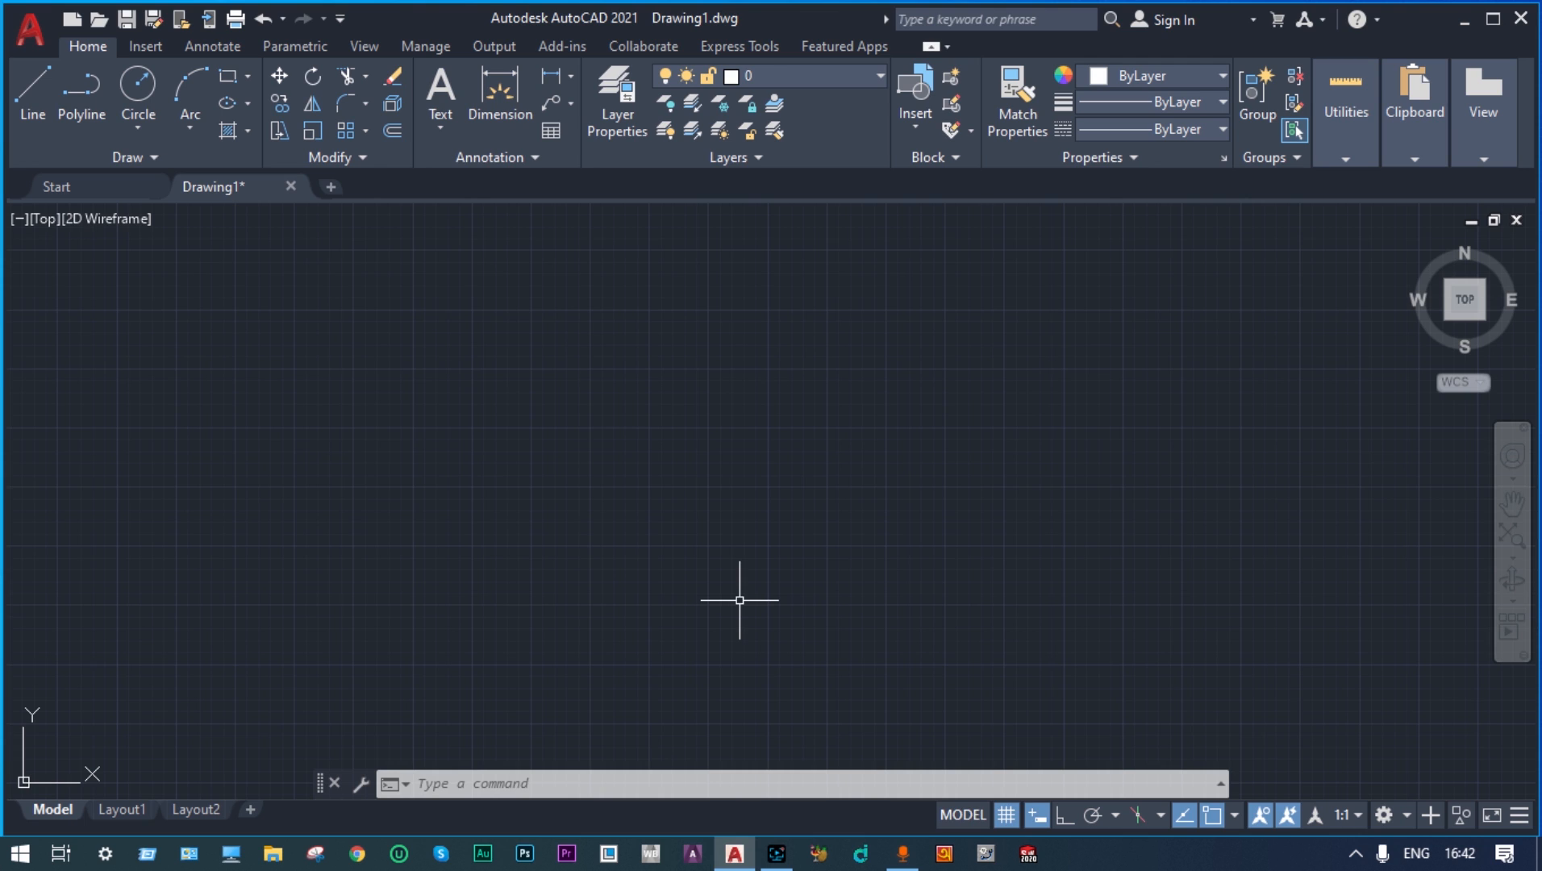
Set the model space limits with the lower left corner at 0,0 and the upper right corner at 300,300
type("L")
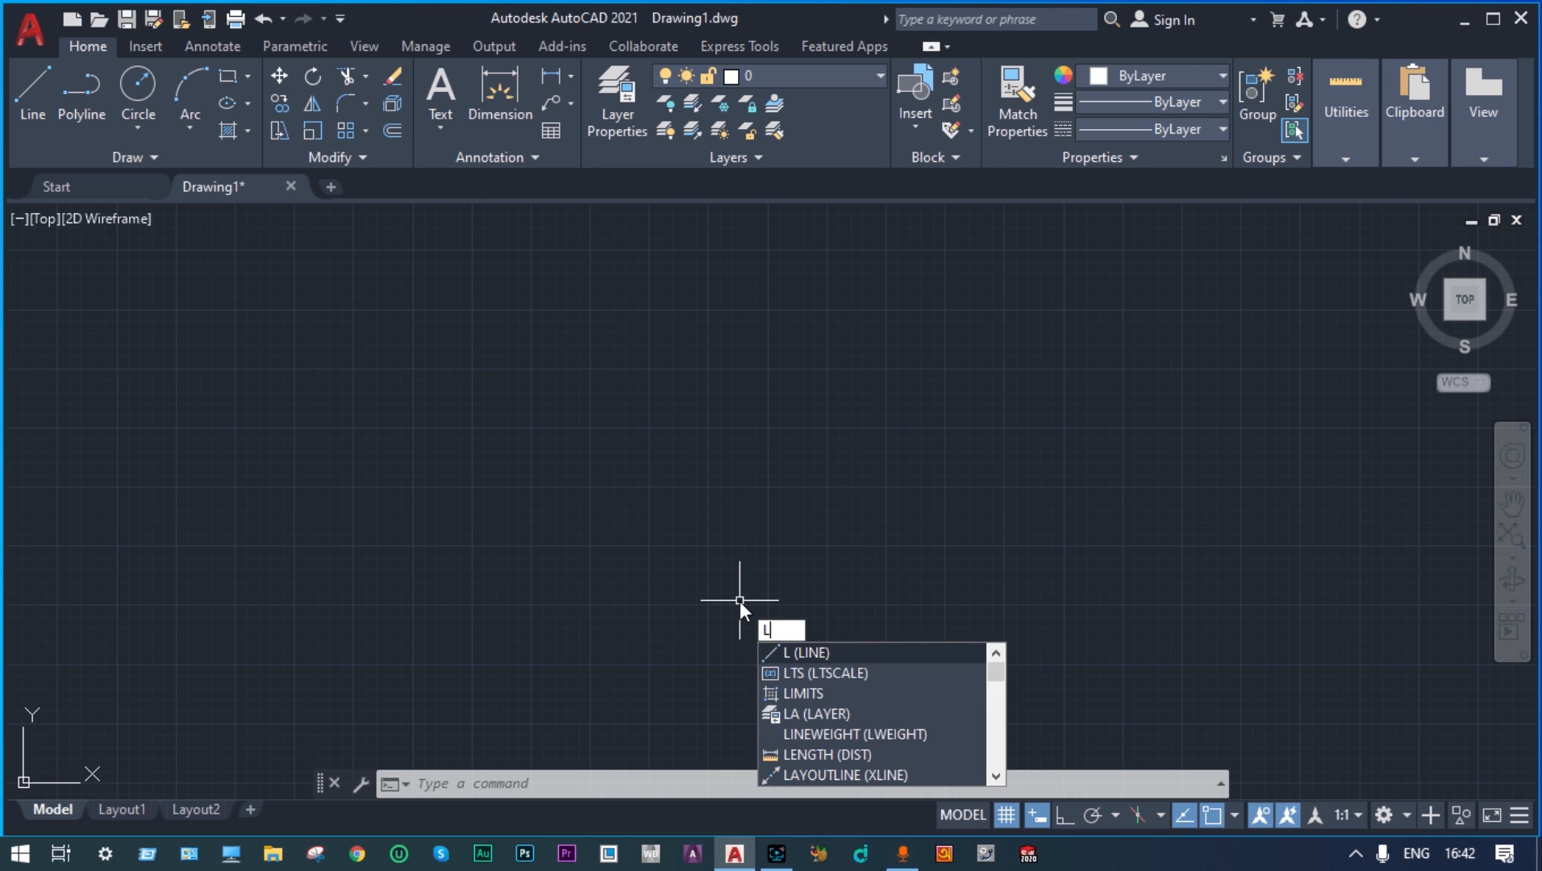
type("IMITS")
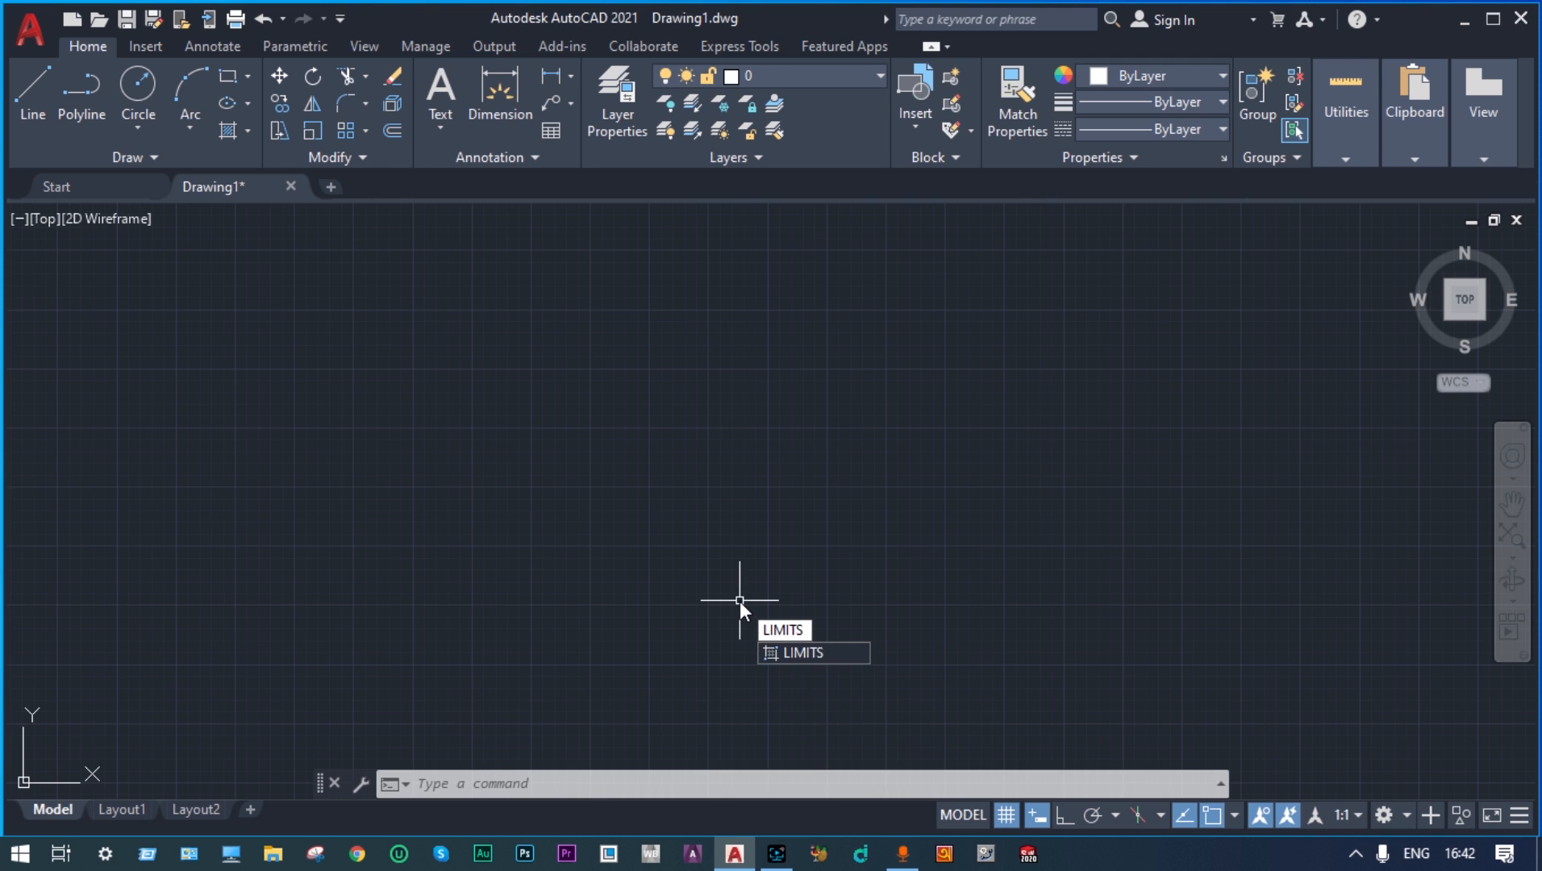
key("Return")
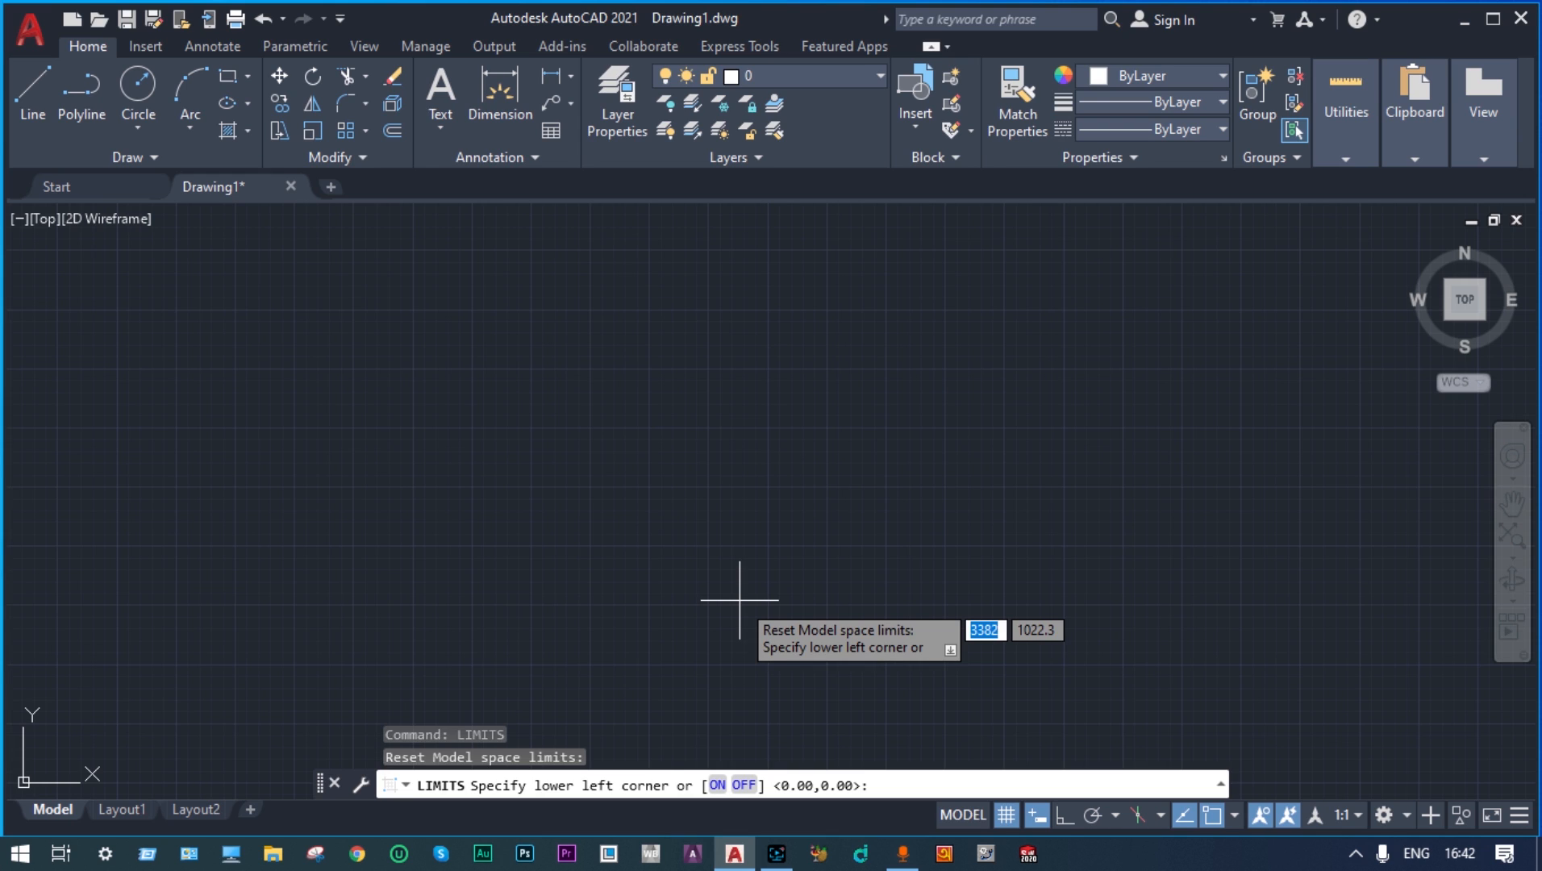
type("0")
key("Tab")
type("0")
key("Return")
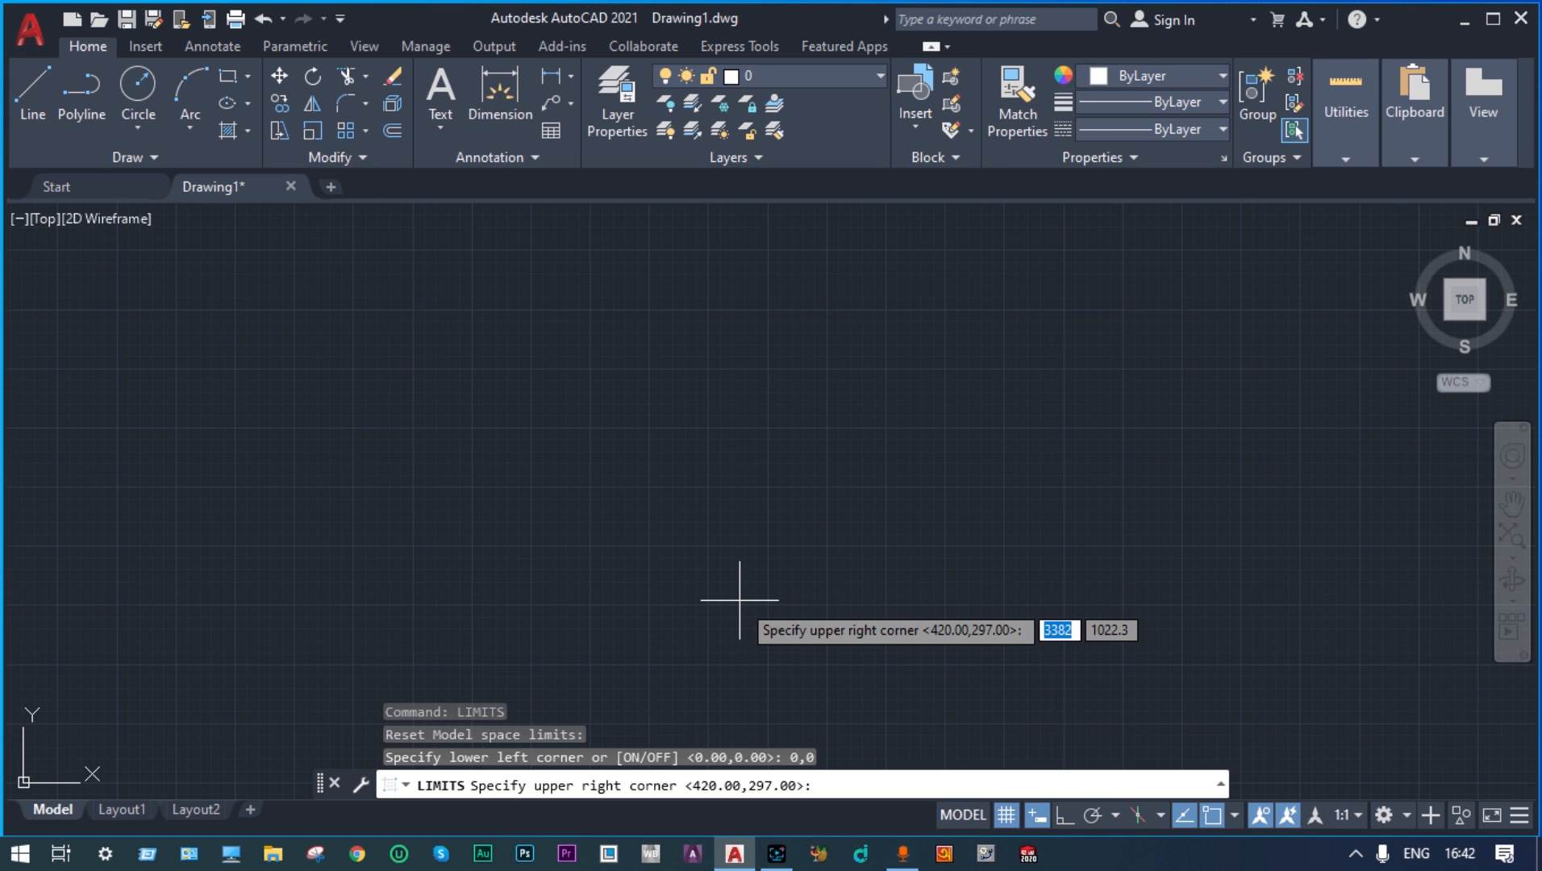
type("300")
key("Tab")
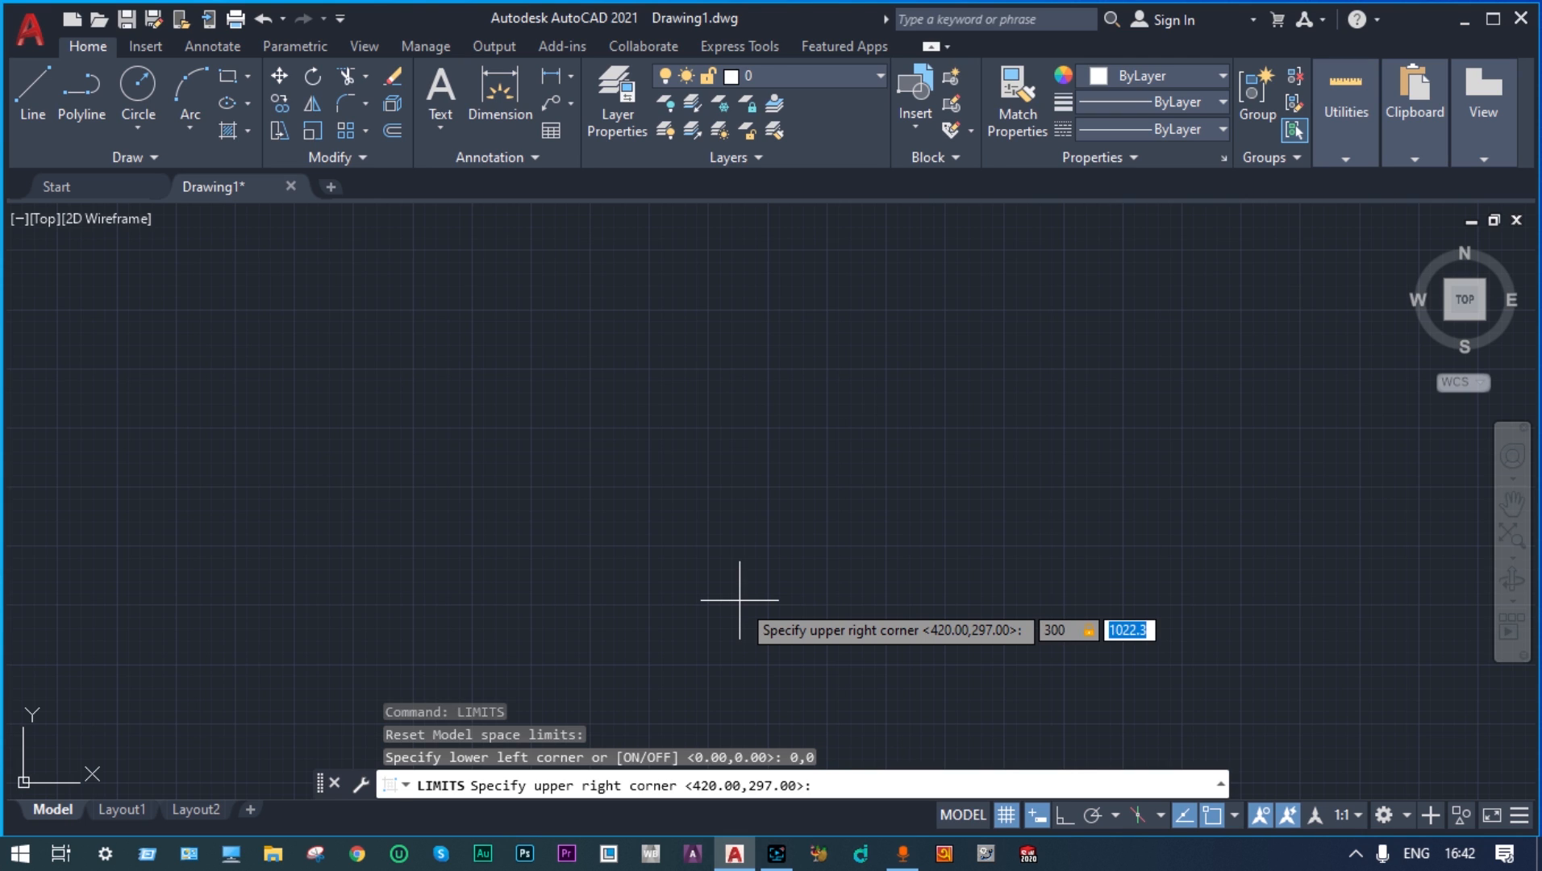
type("300")
key("Return")
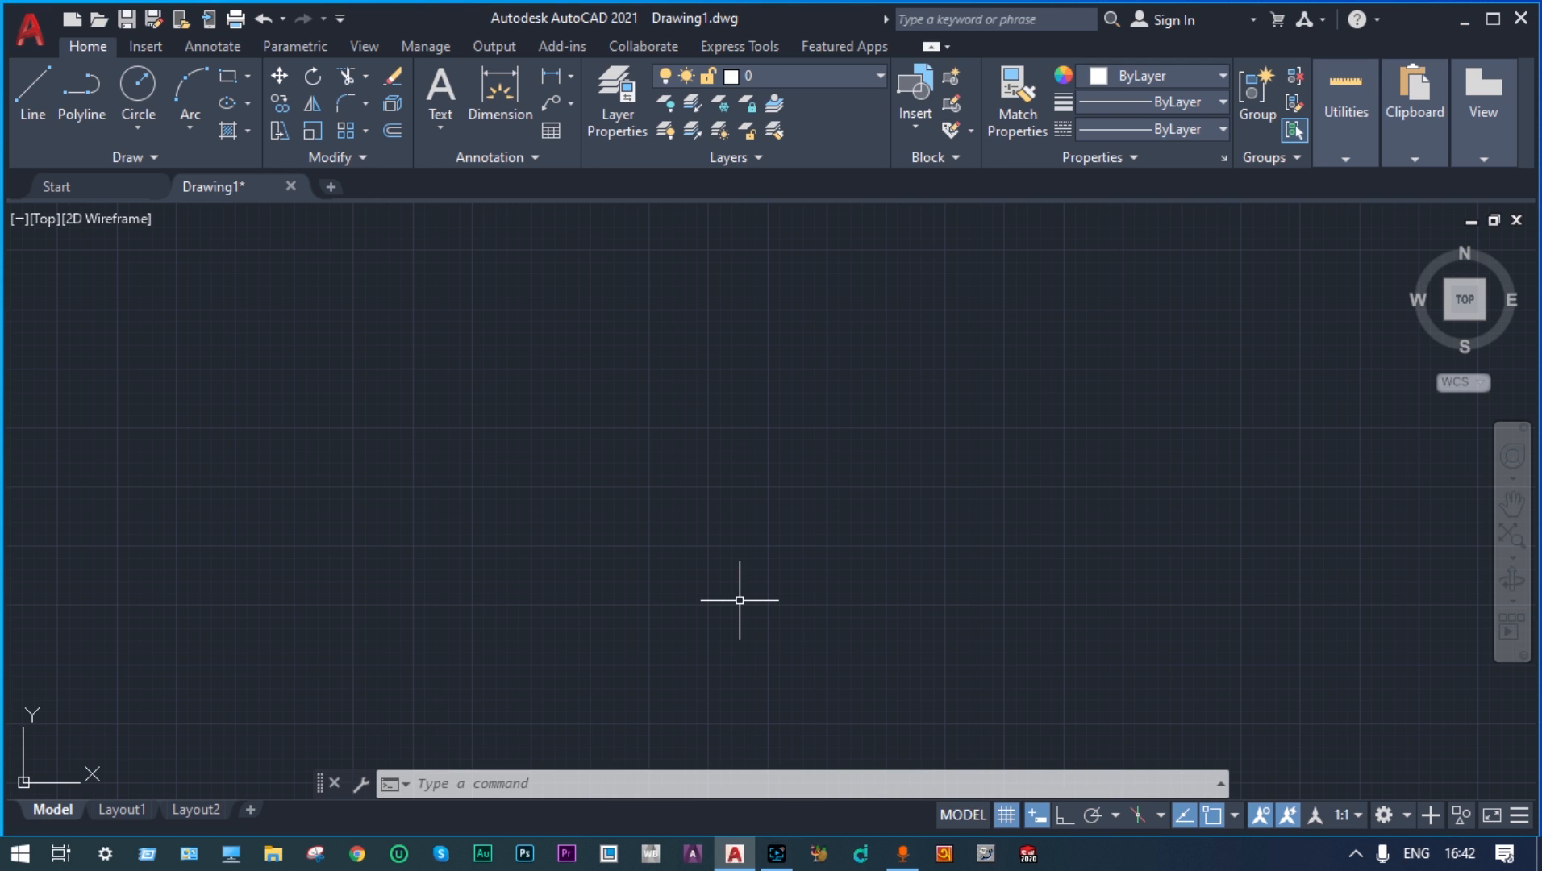
Zoom to All so the view fits the drawing limits
type("Z")
key("Return")
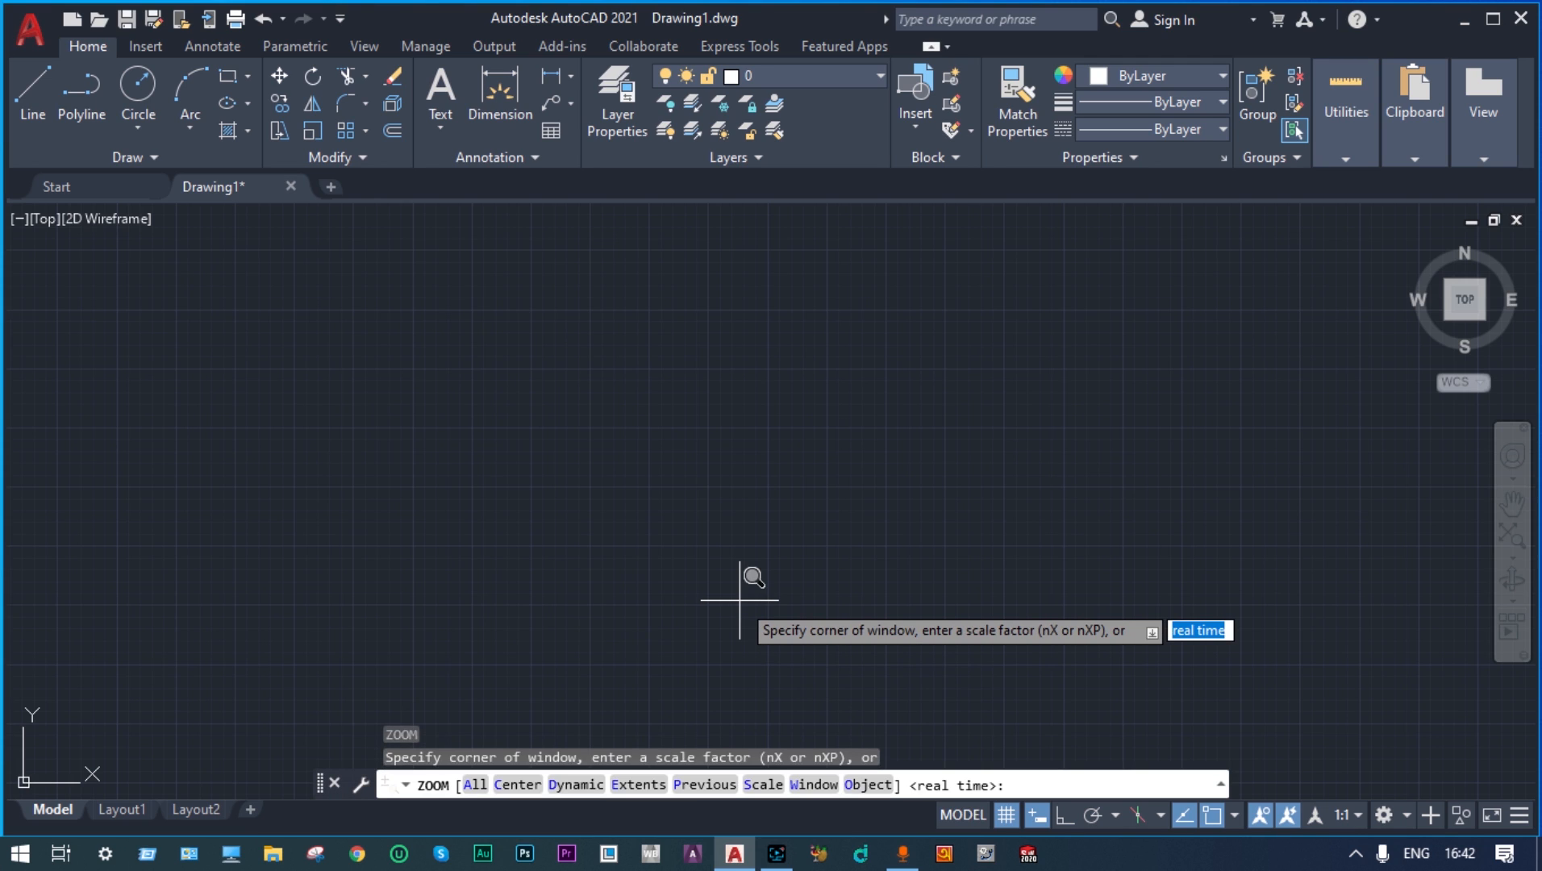
type("a")
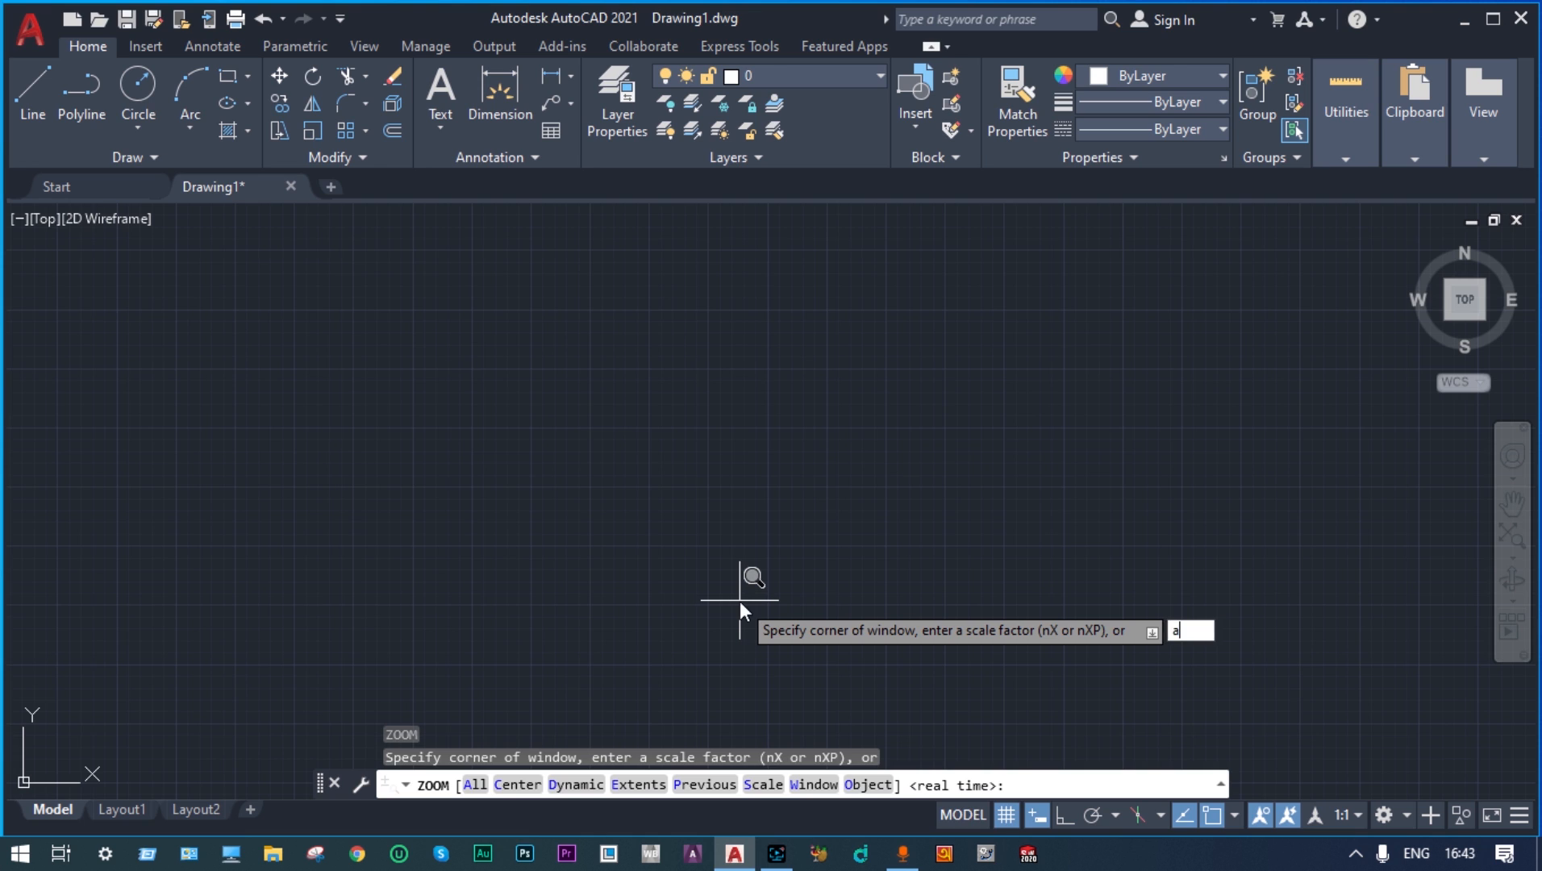
key("Return")
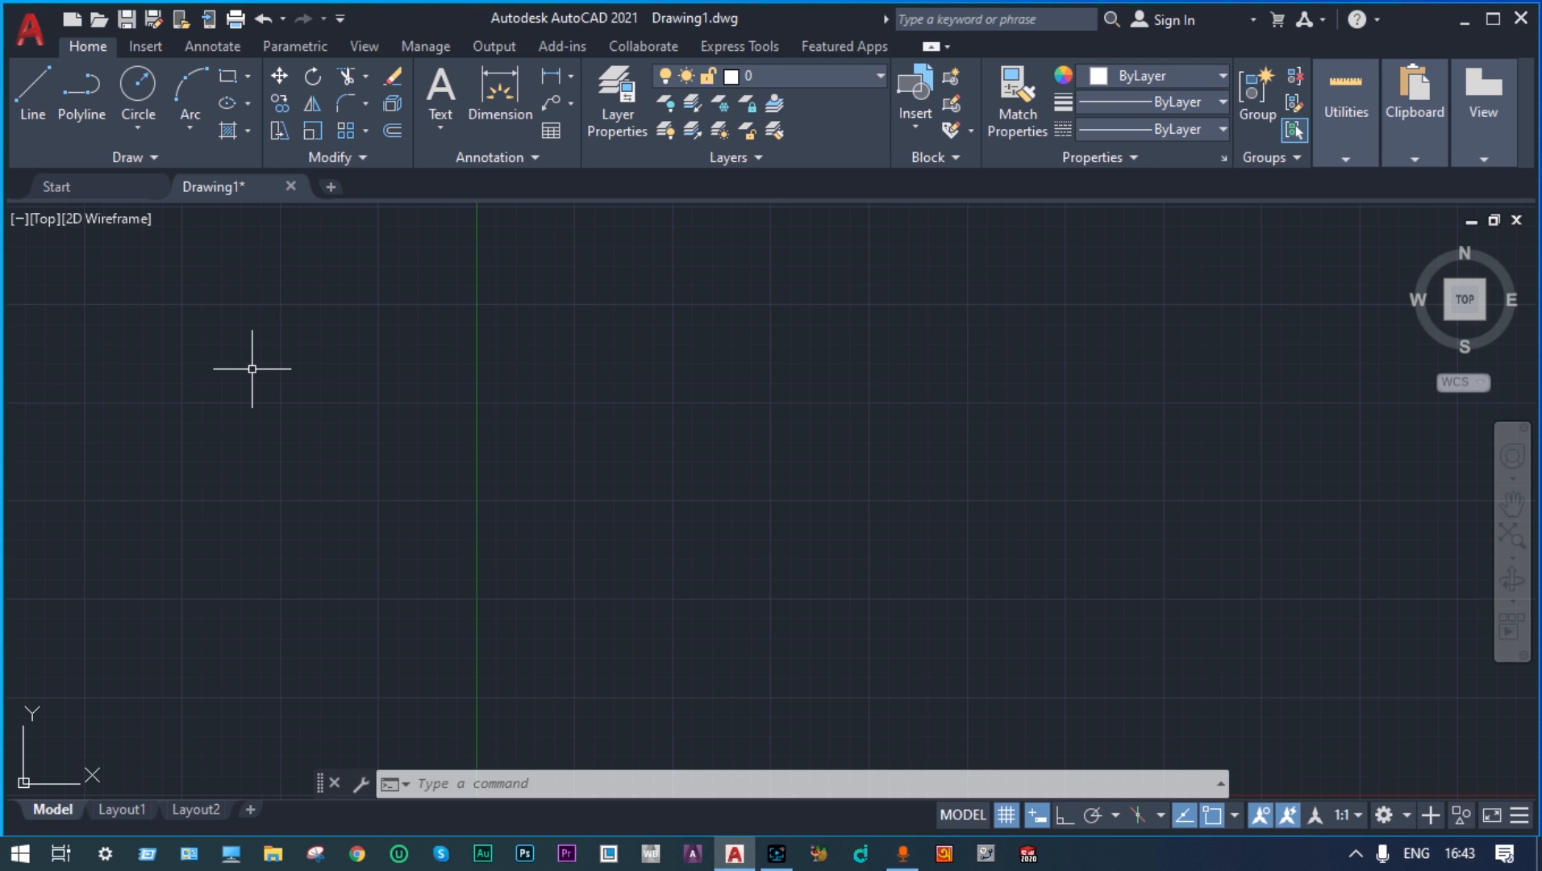
Open the layer properties and add three new layers to the drawing
left_click(602, 87)
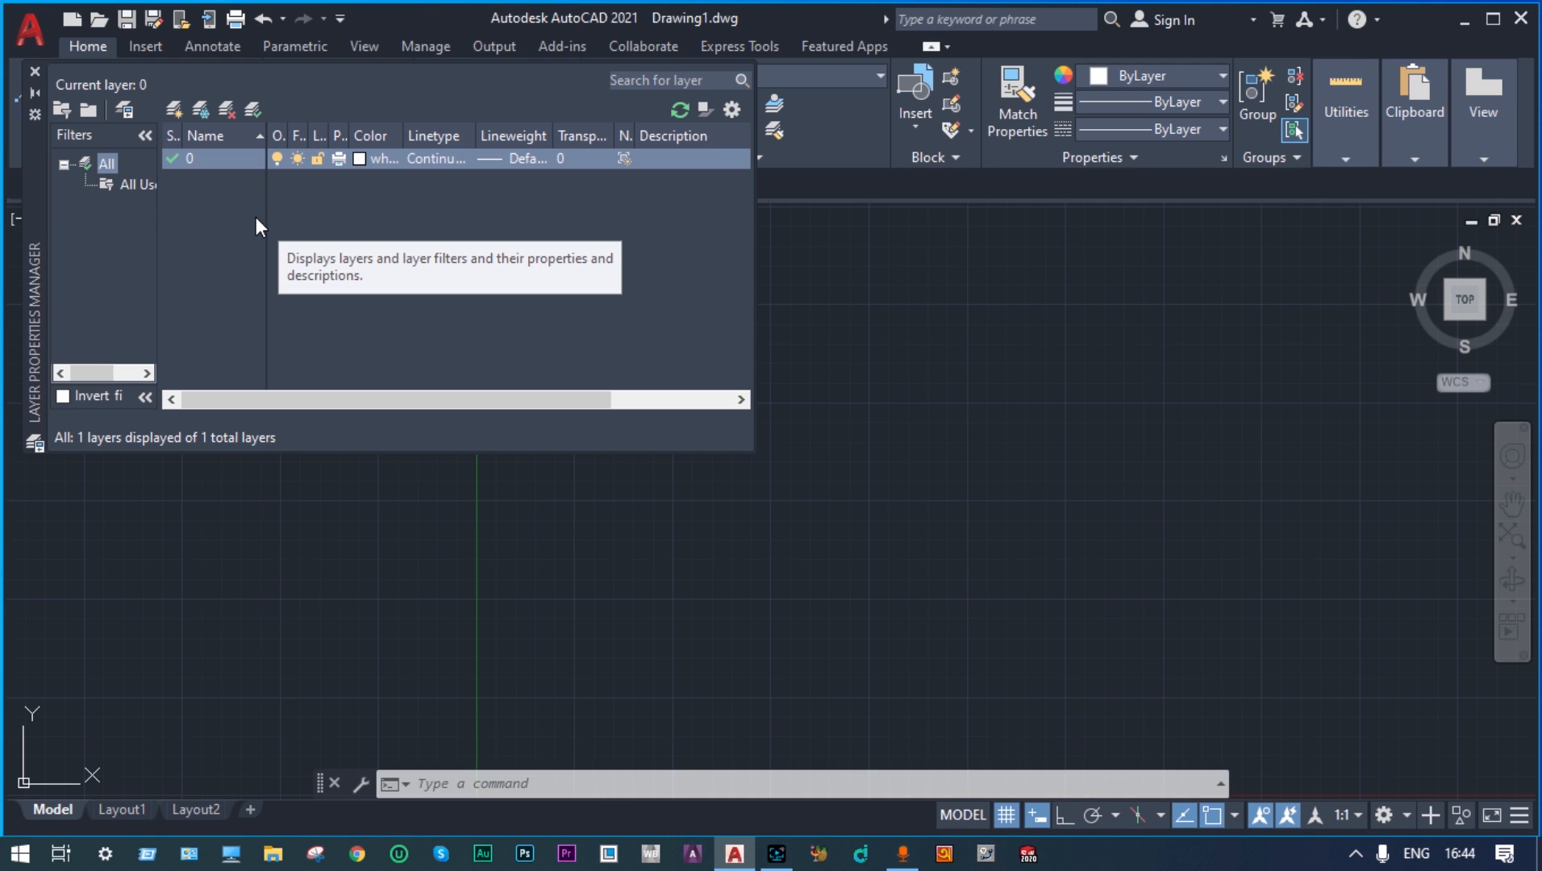
right_click(204, 207)
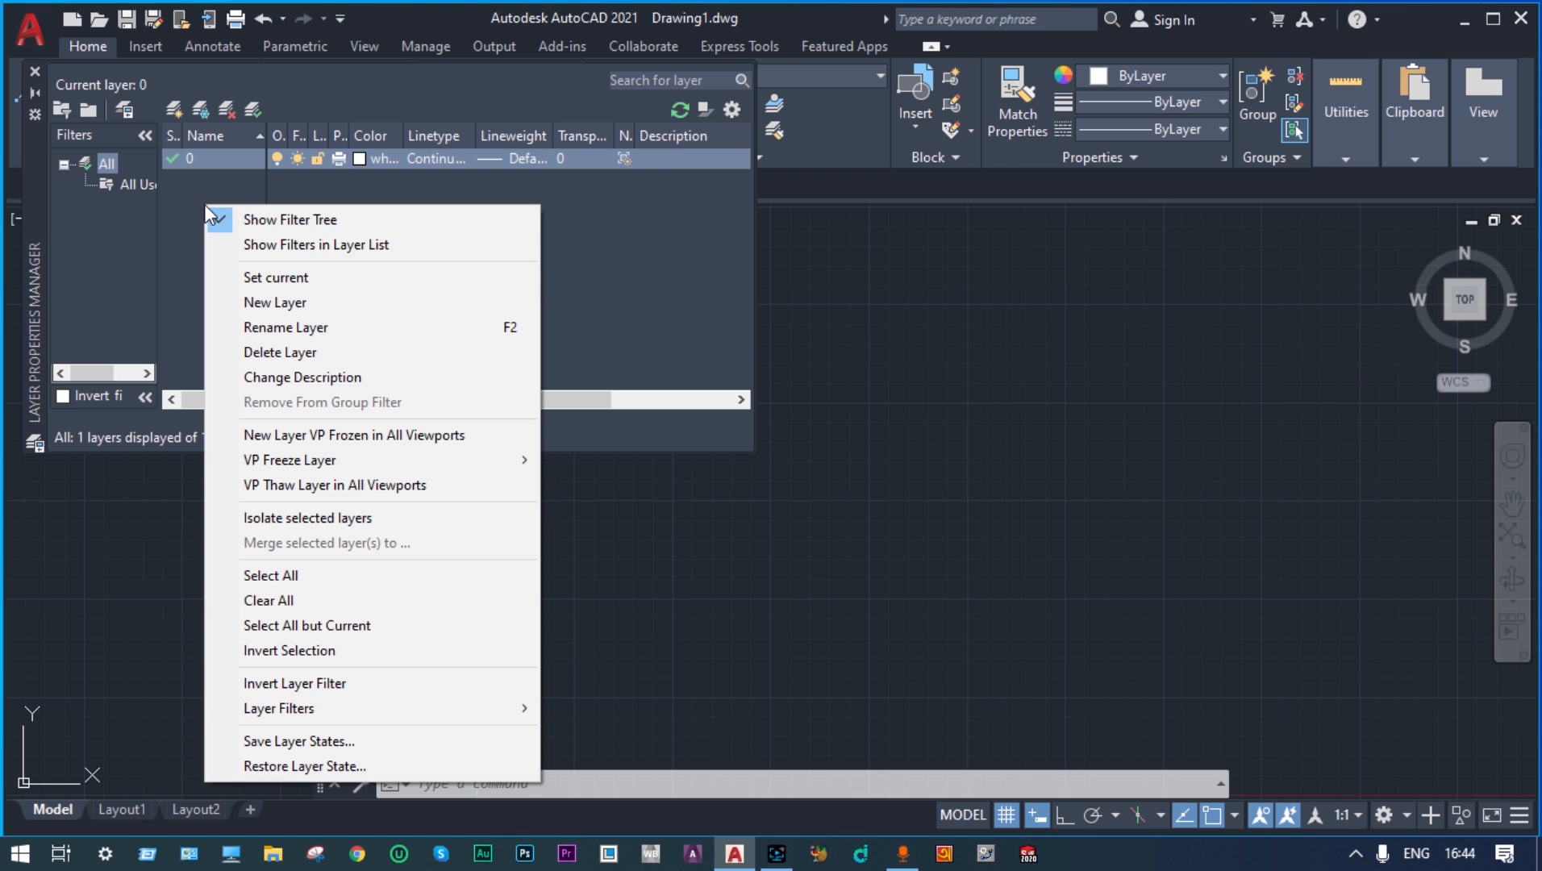
left_click(246, 301)
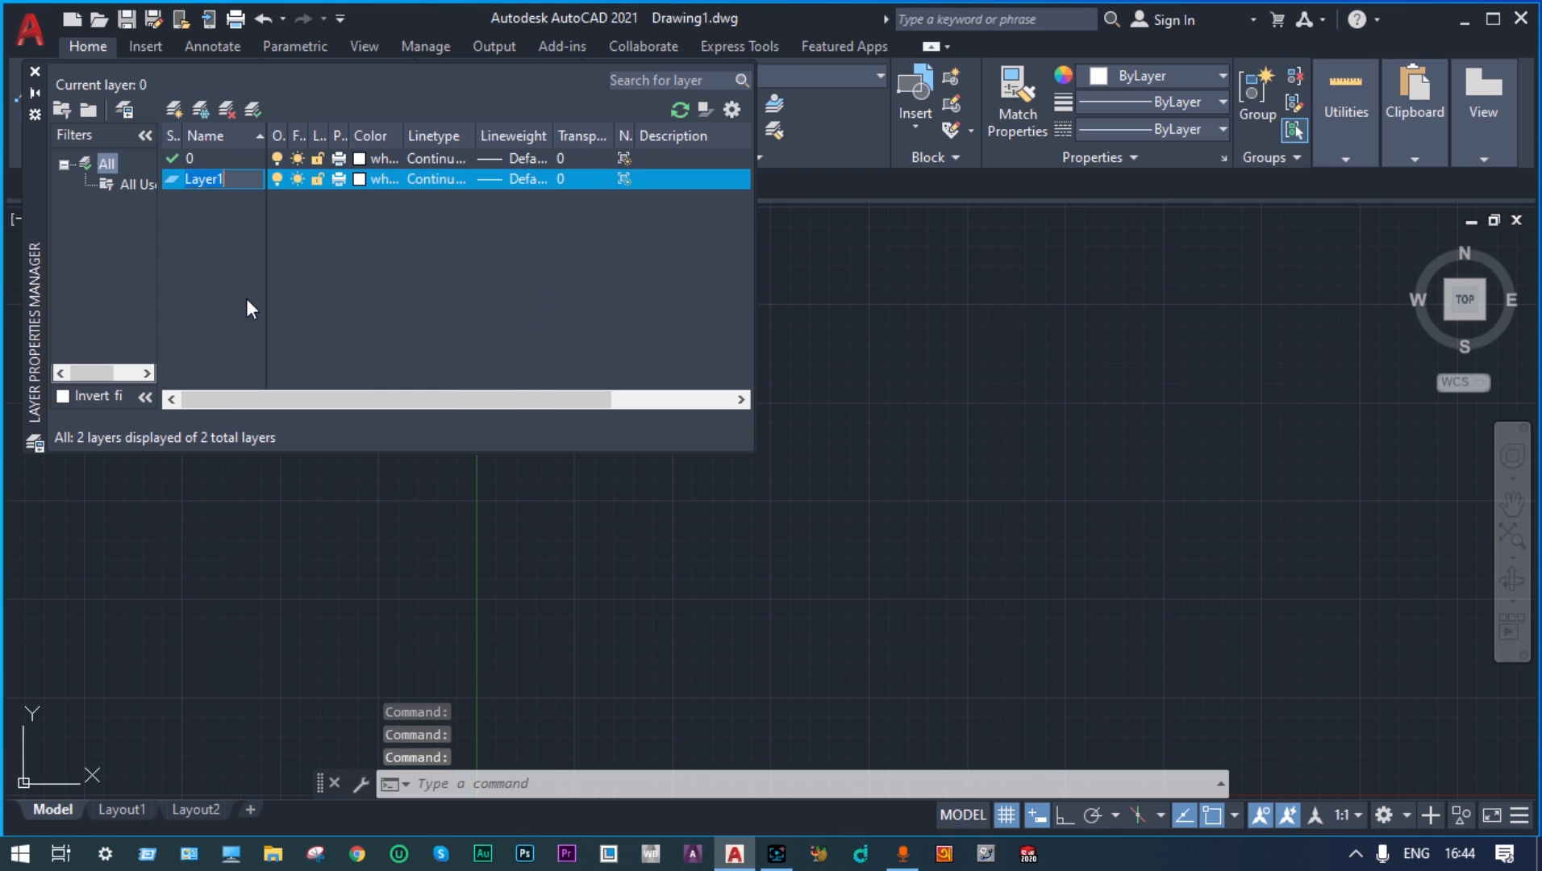
right_click(202, 224)
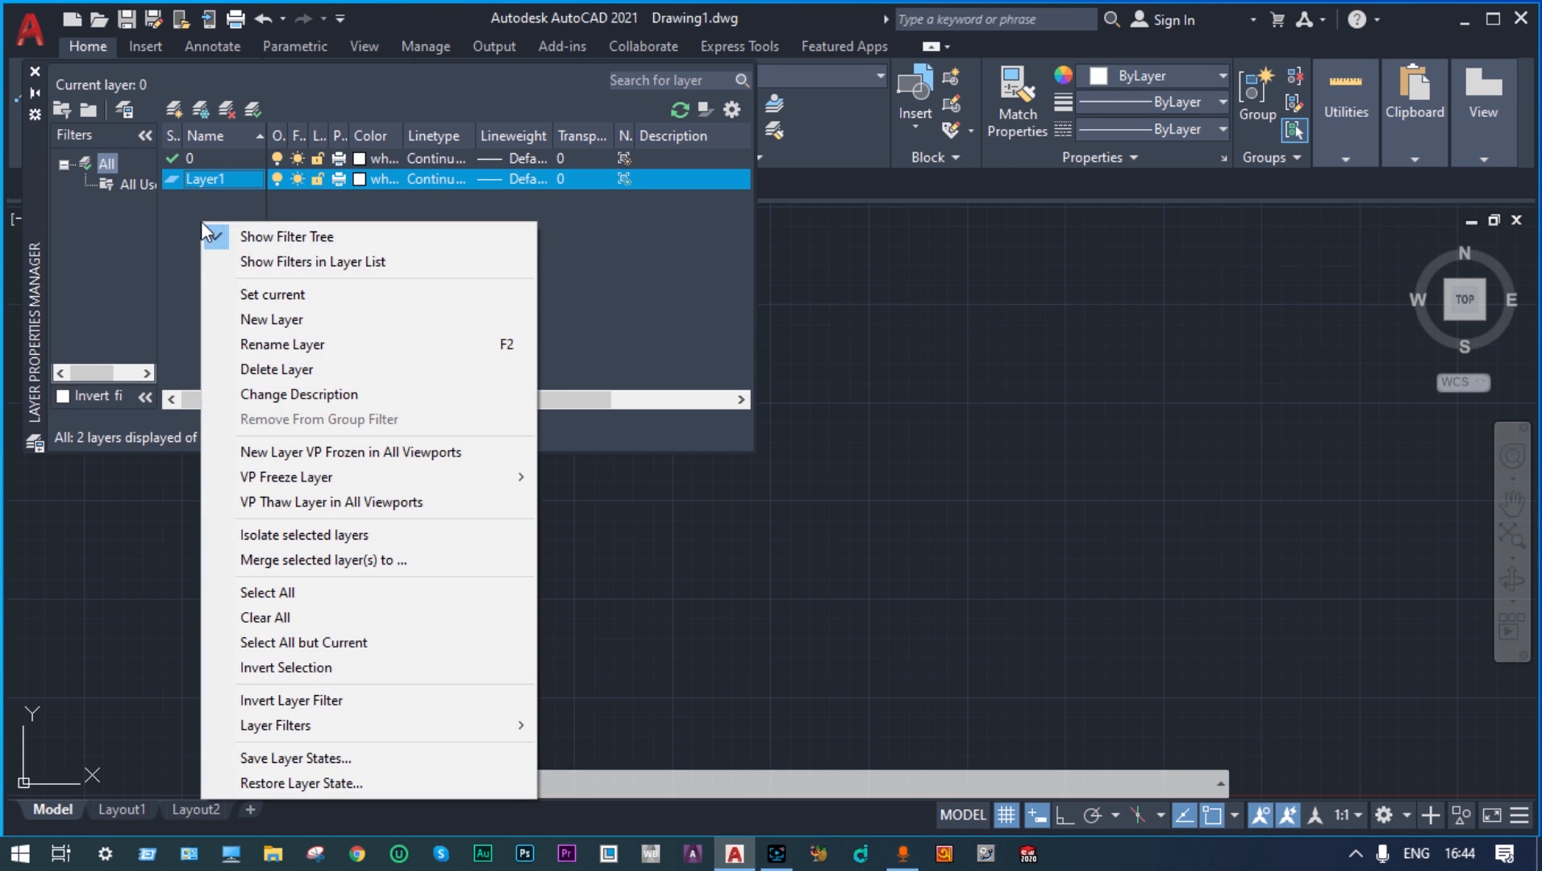
left_click(250, 321)
right_click(232, 267)
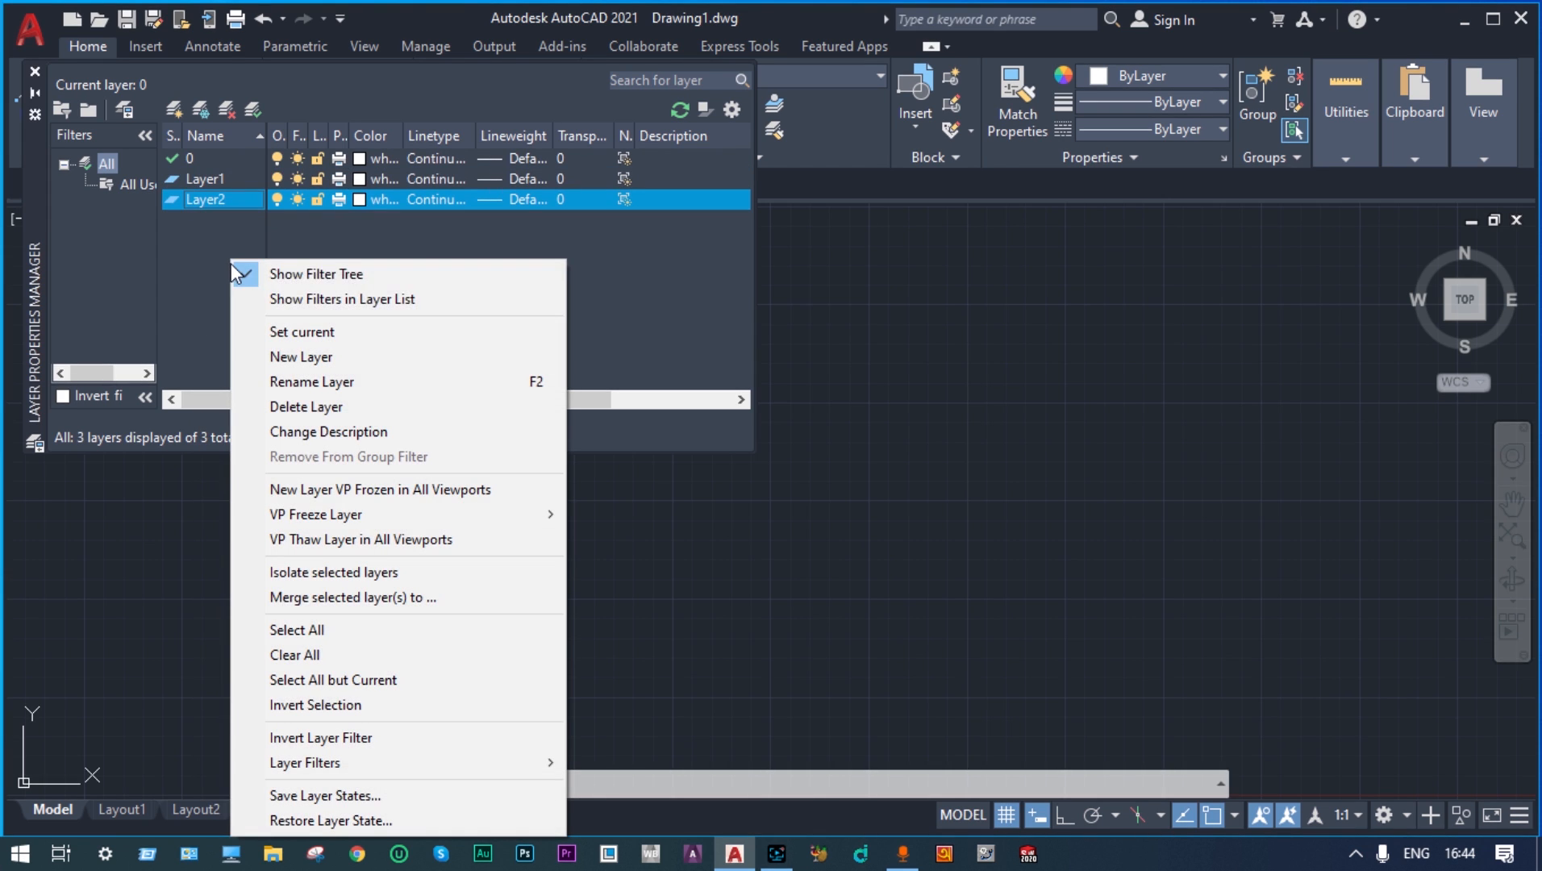
left_click(276, 356)
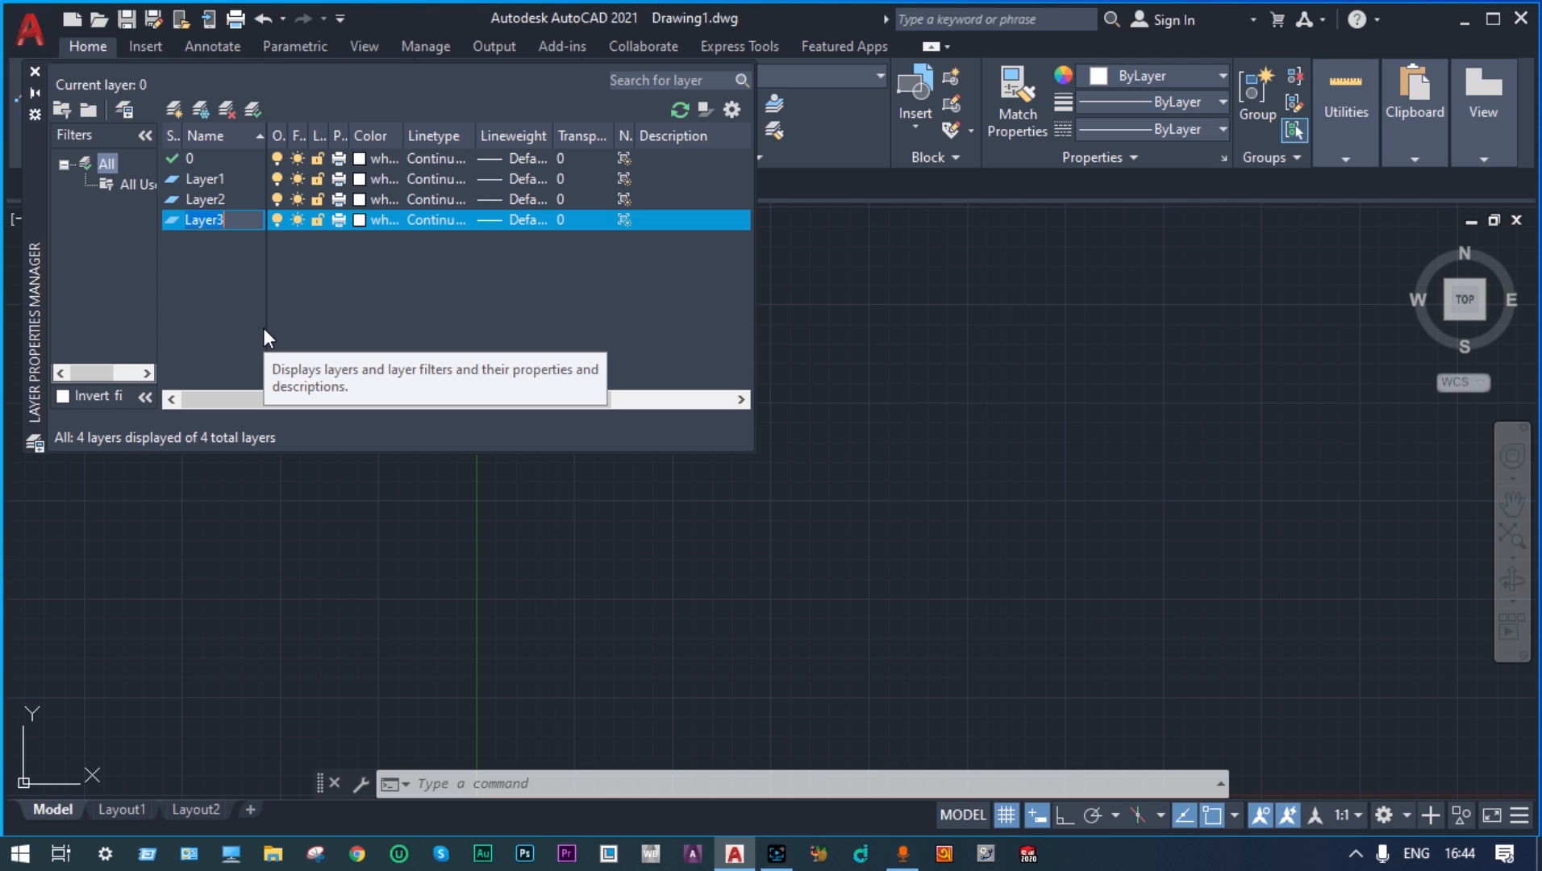
Name the third new layer Centre Line and set its color to green
key("BackSpace")
type("Centre Line")
key("Return")
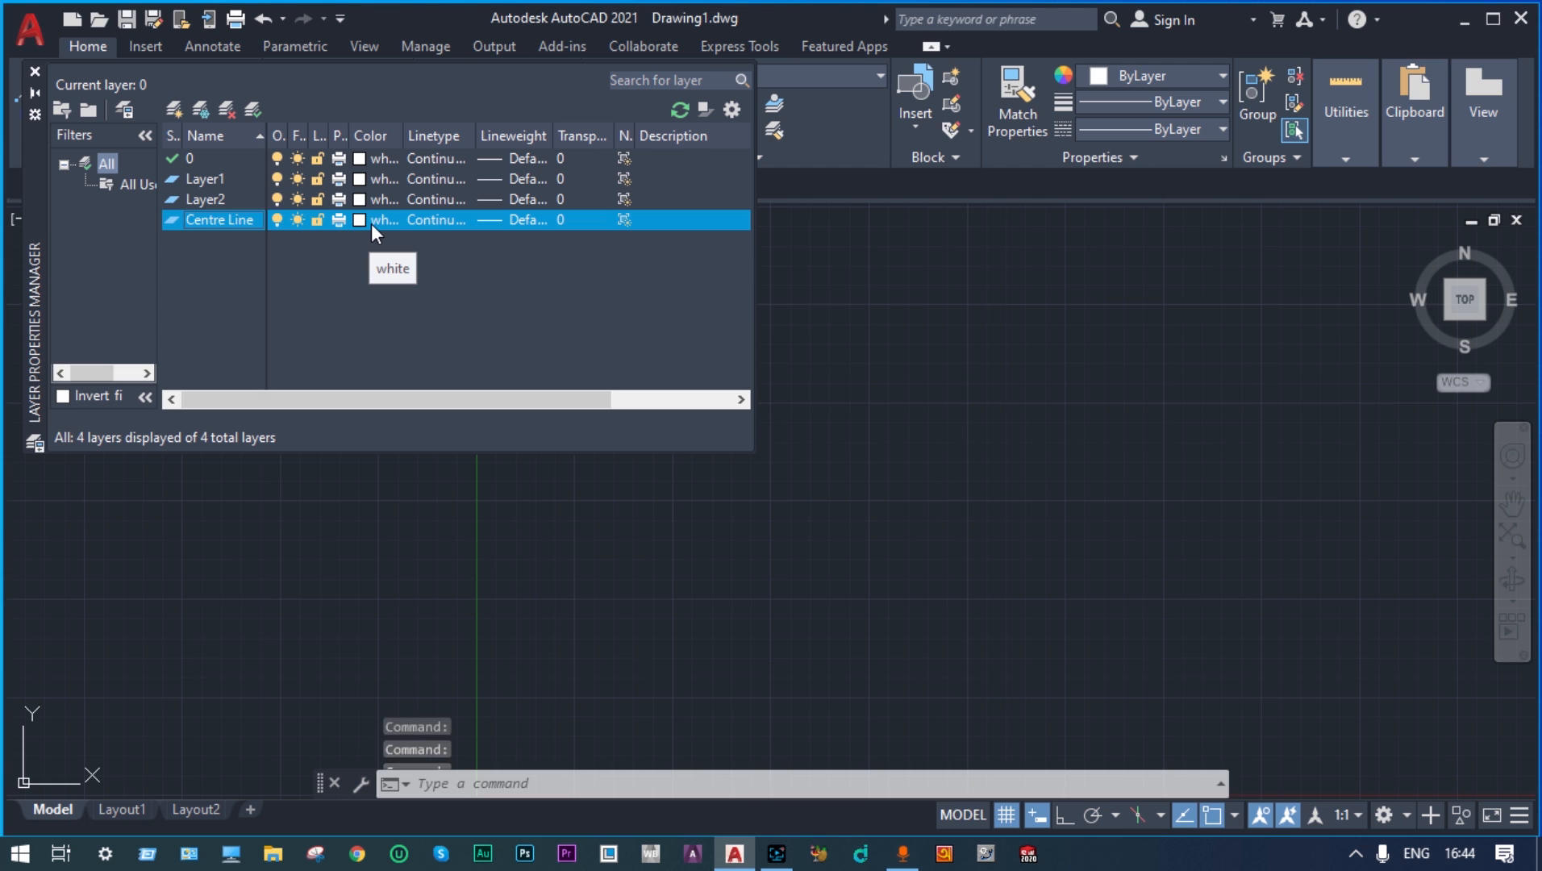
left_click(372, 226)
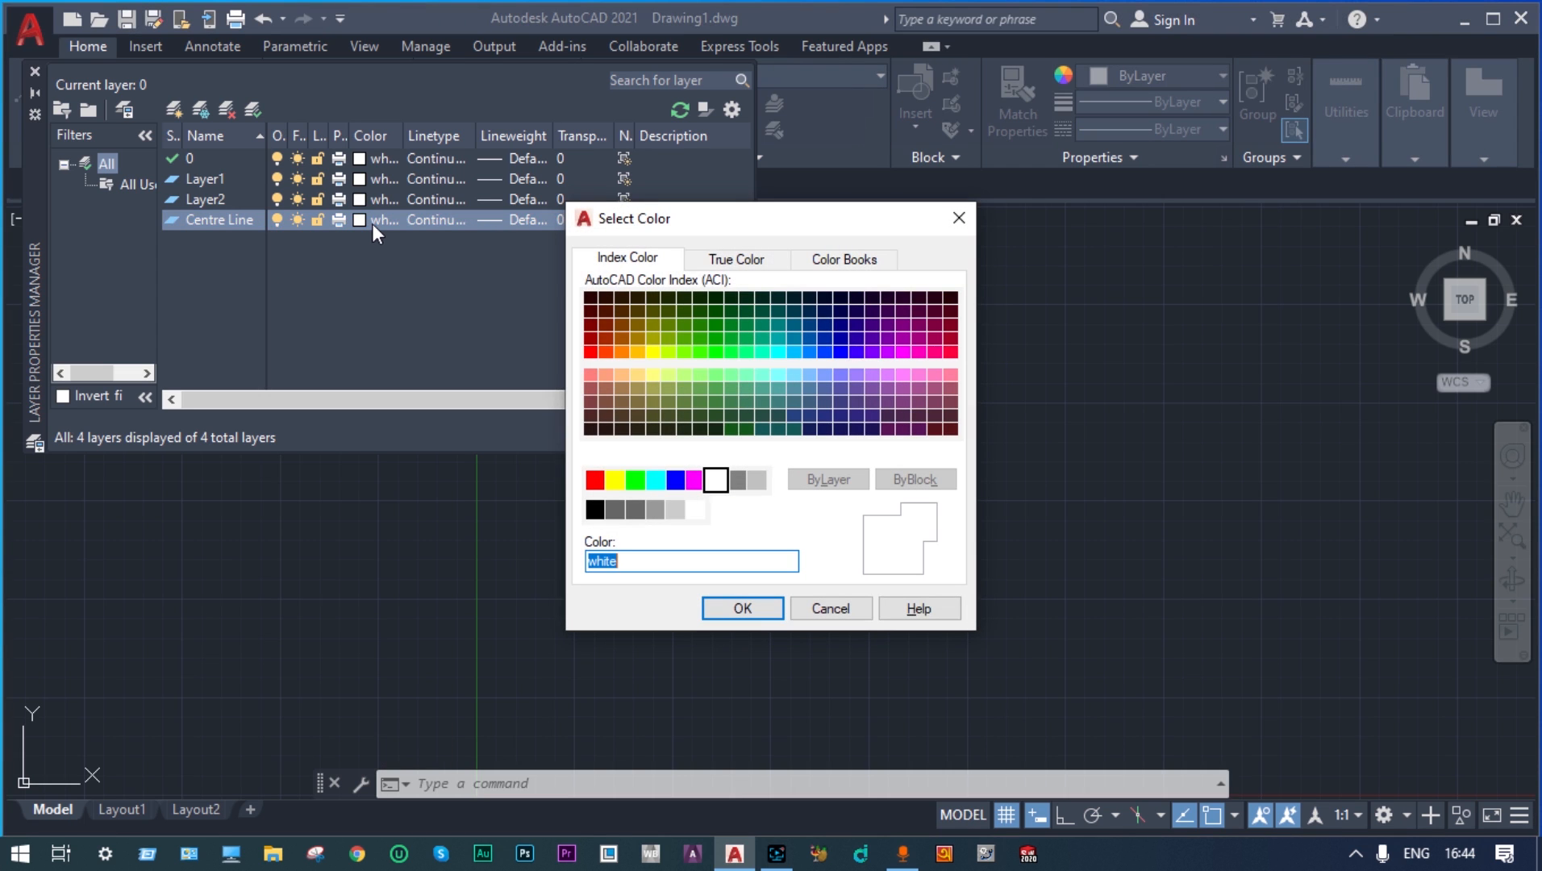
left_click(636, 480)
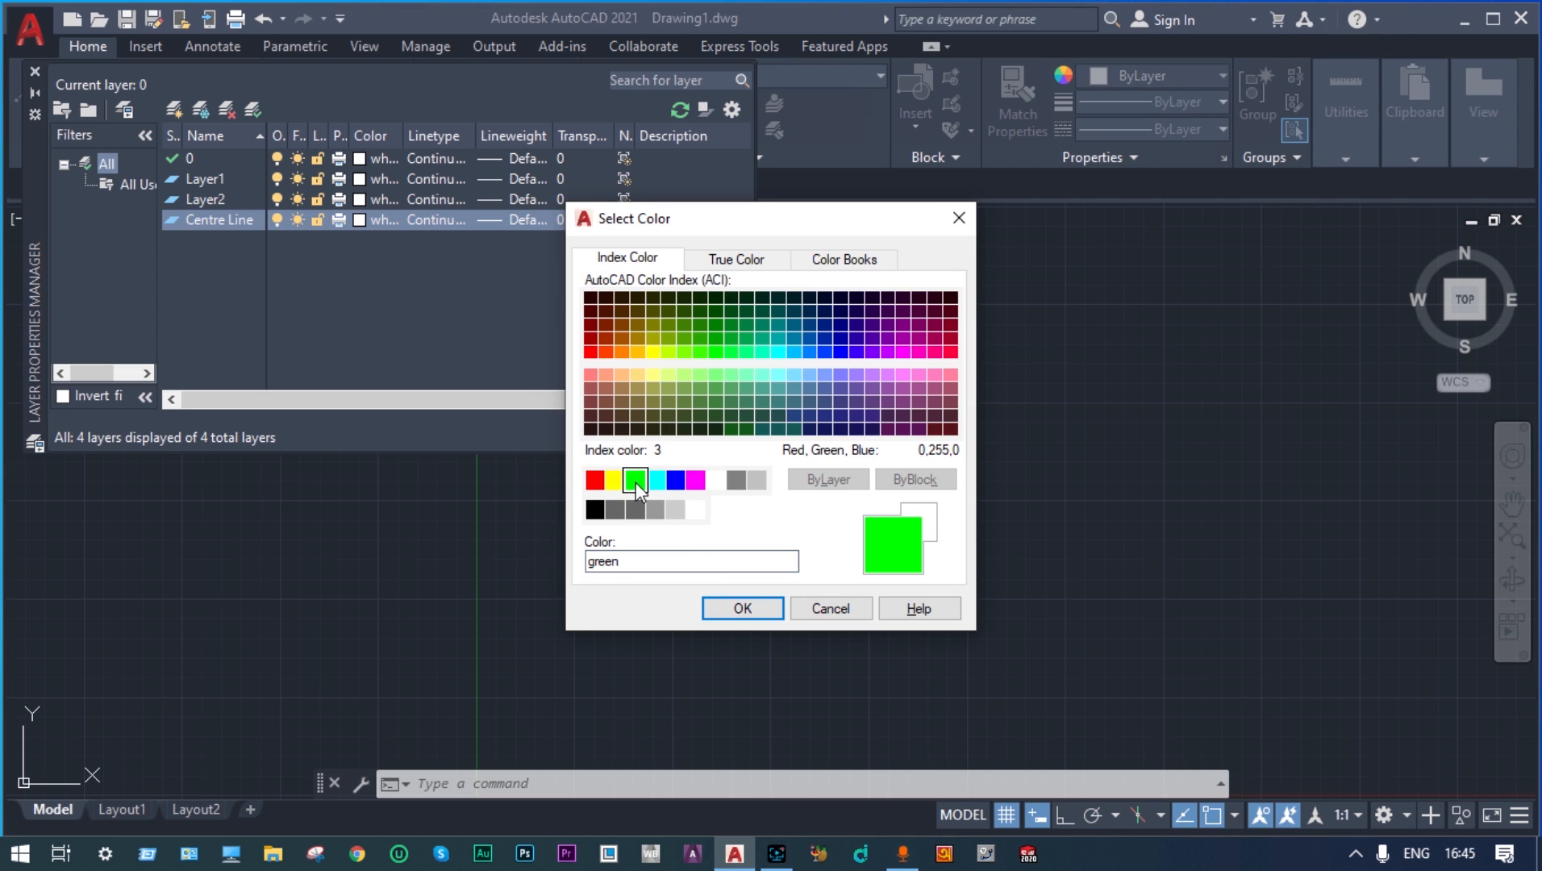
left_click(742, 608)
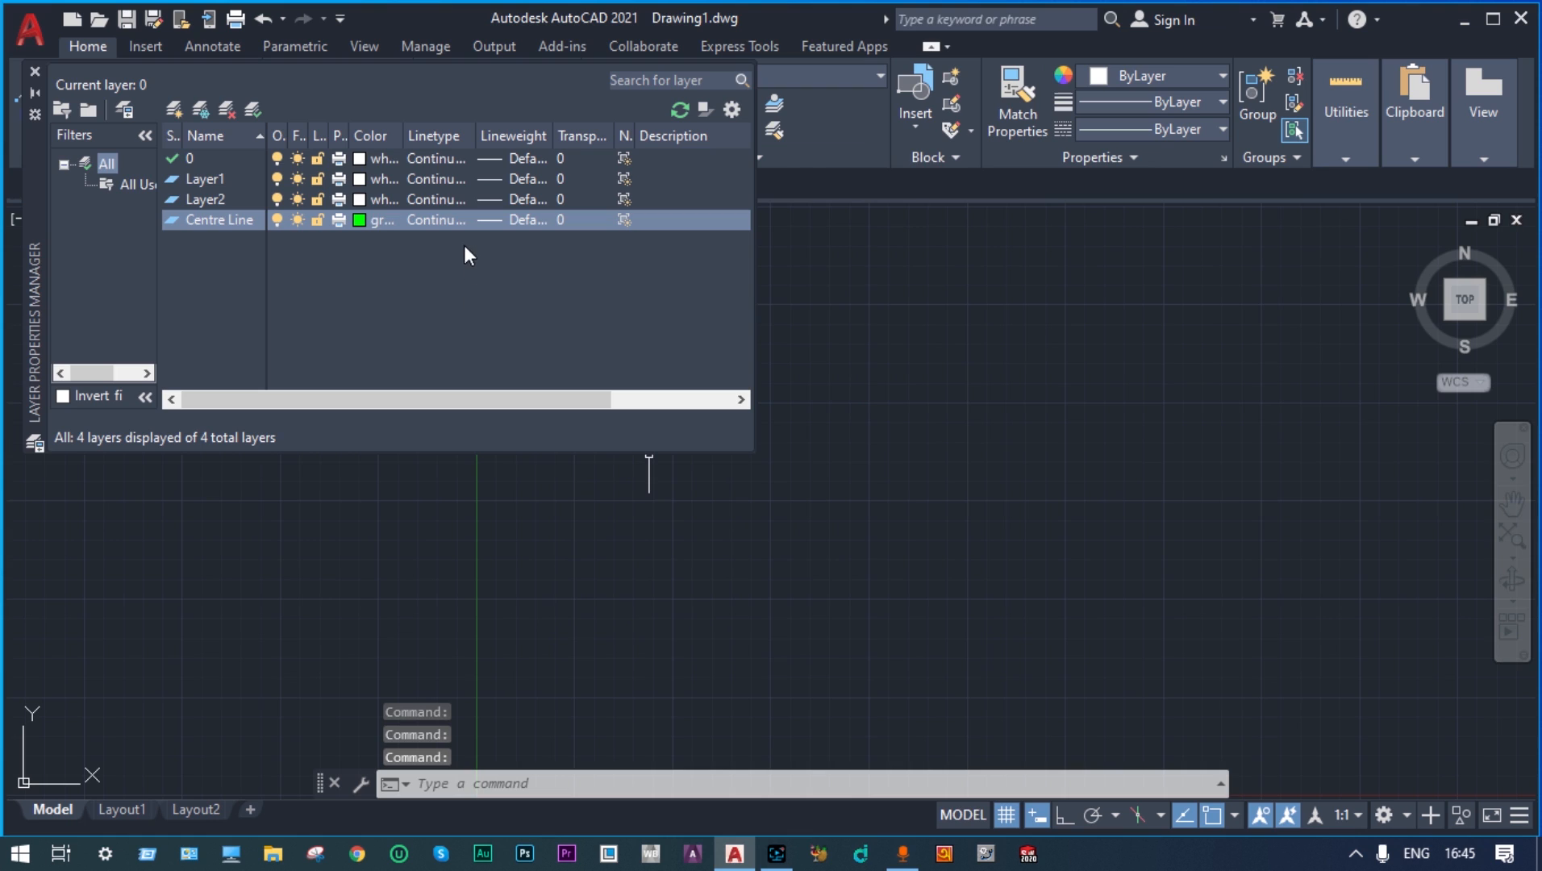
Load the CENTER2 linetype and assign it to the Centre Line layer
left_click(432, 220)
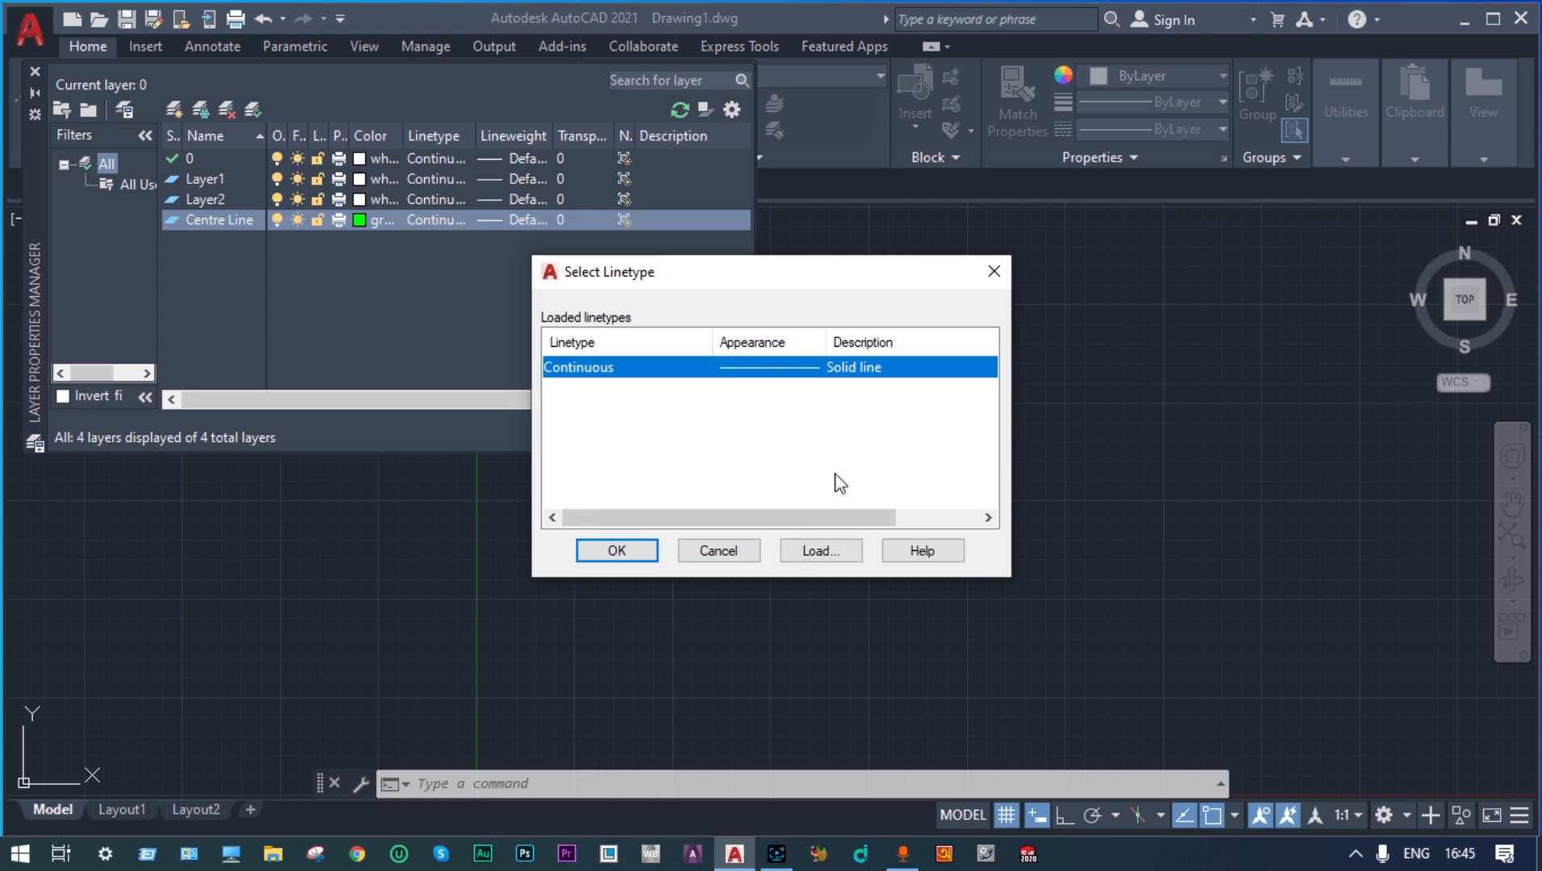
left_click(826, 549)
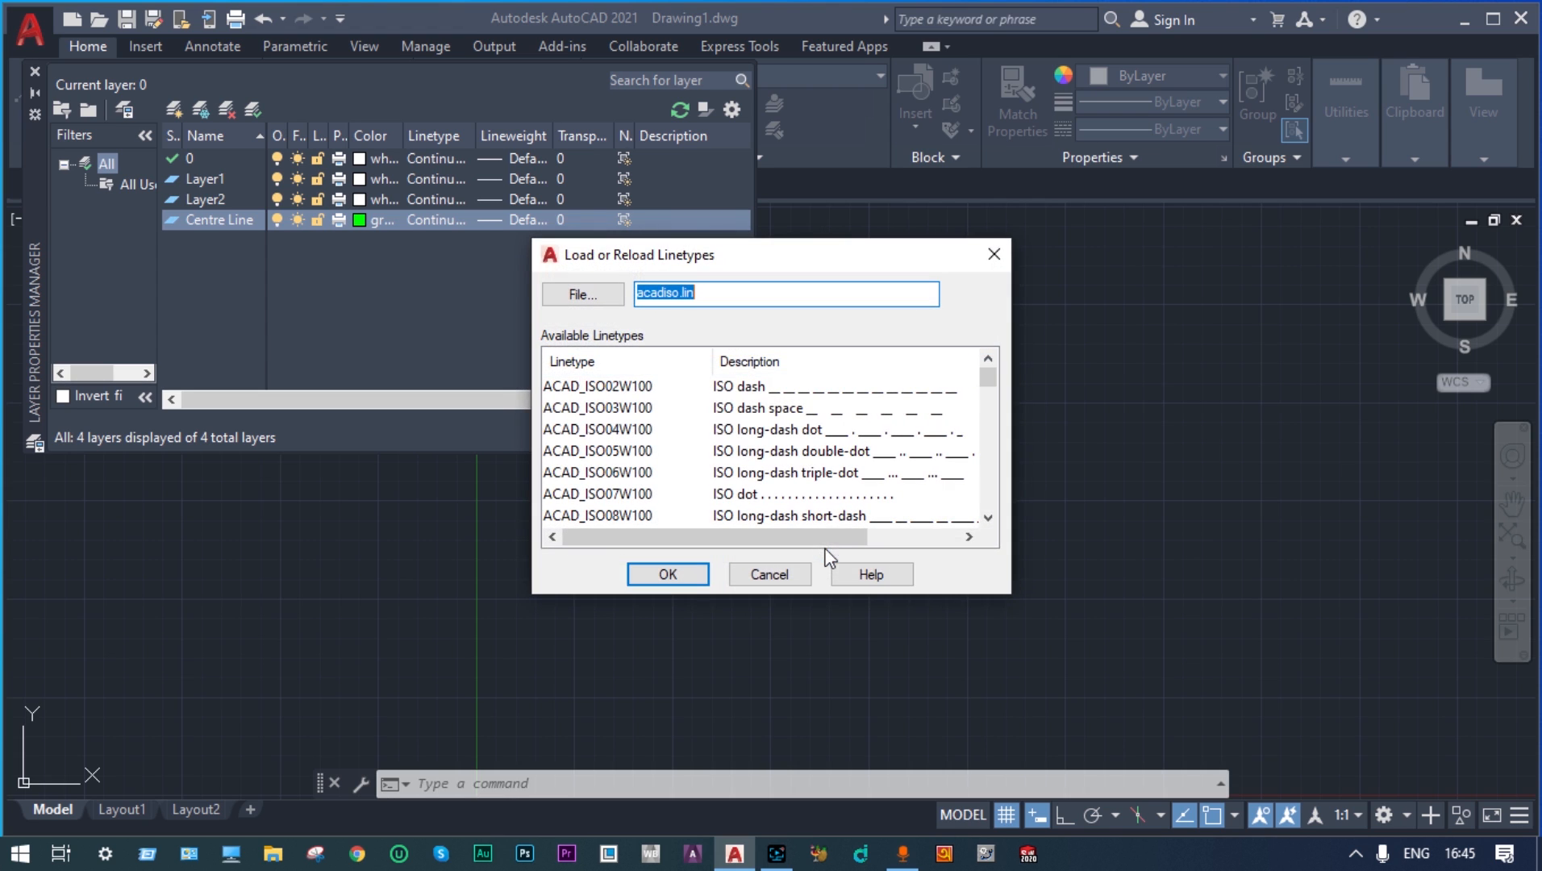
left_click_drag(986, 380, 988, 416)
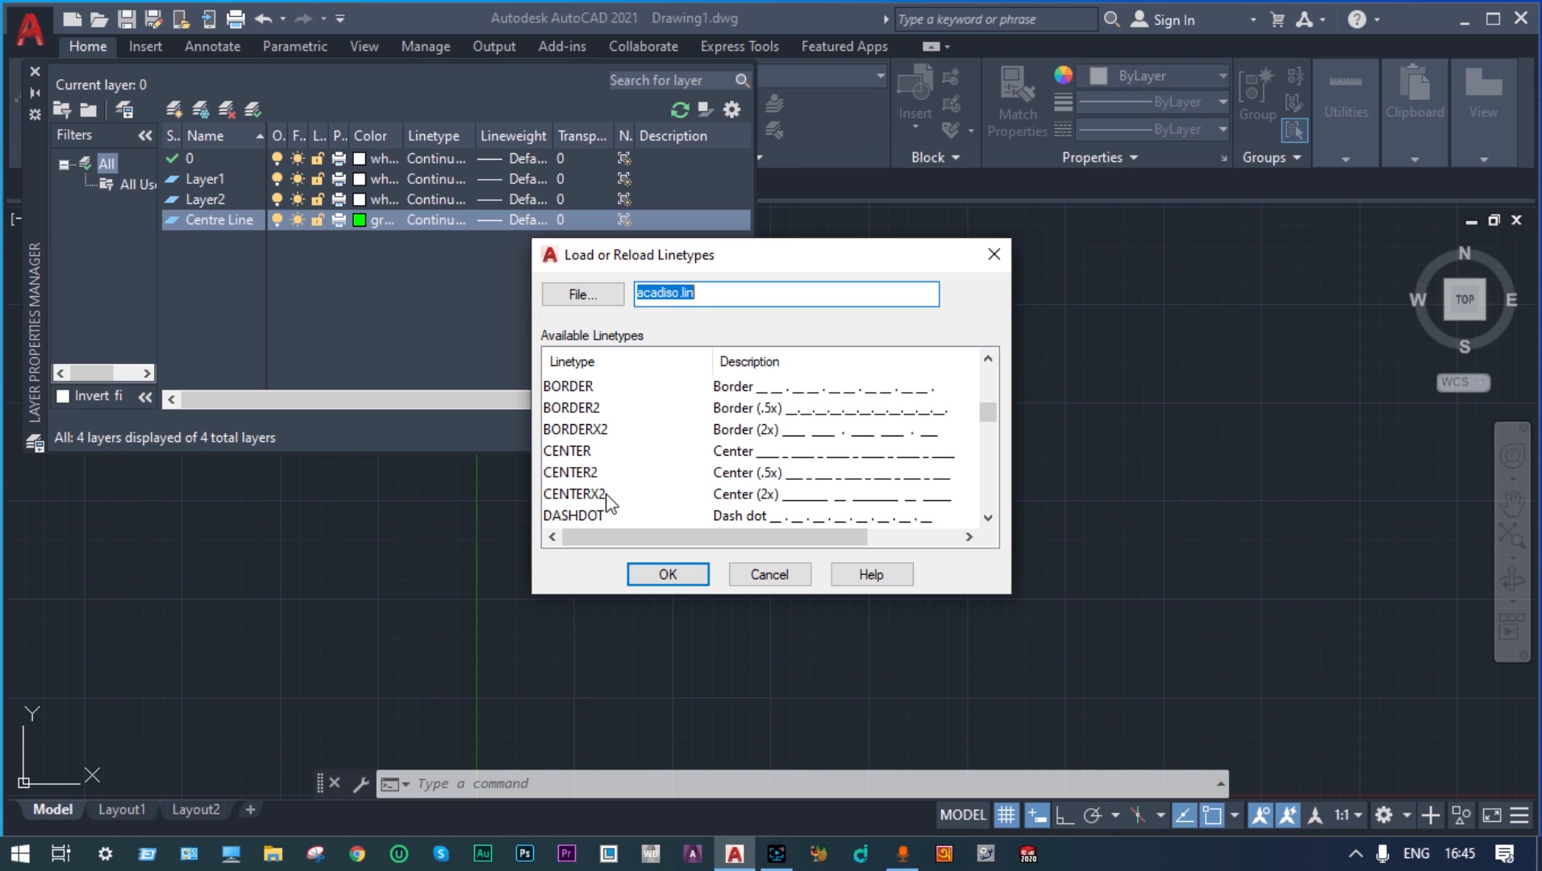
left_click(756, 476)
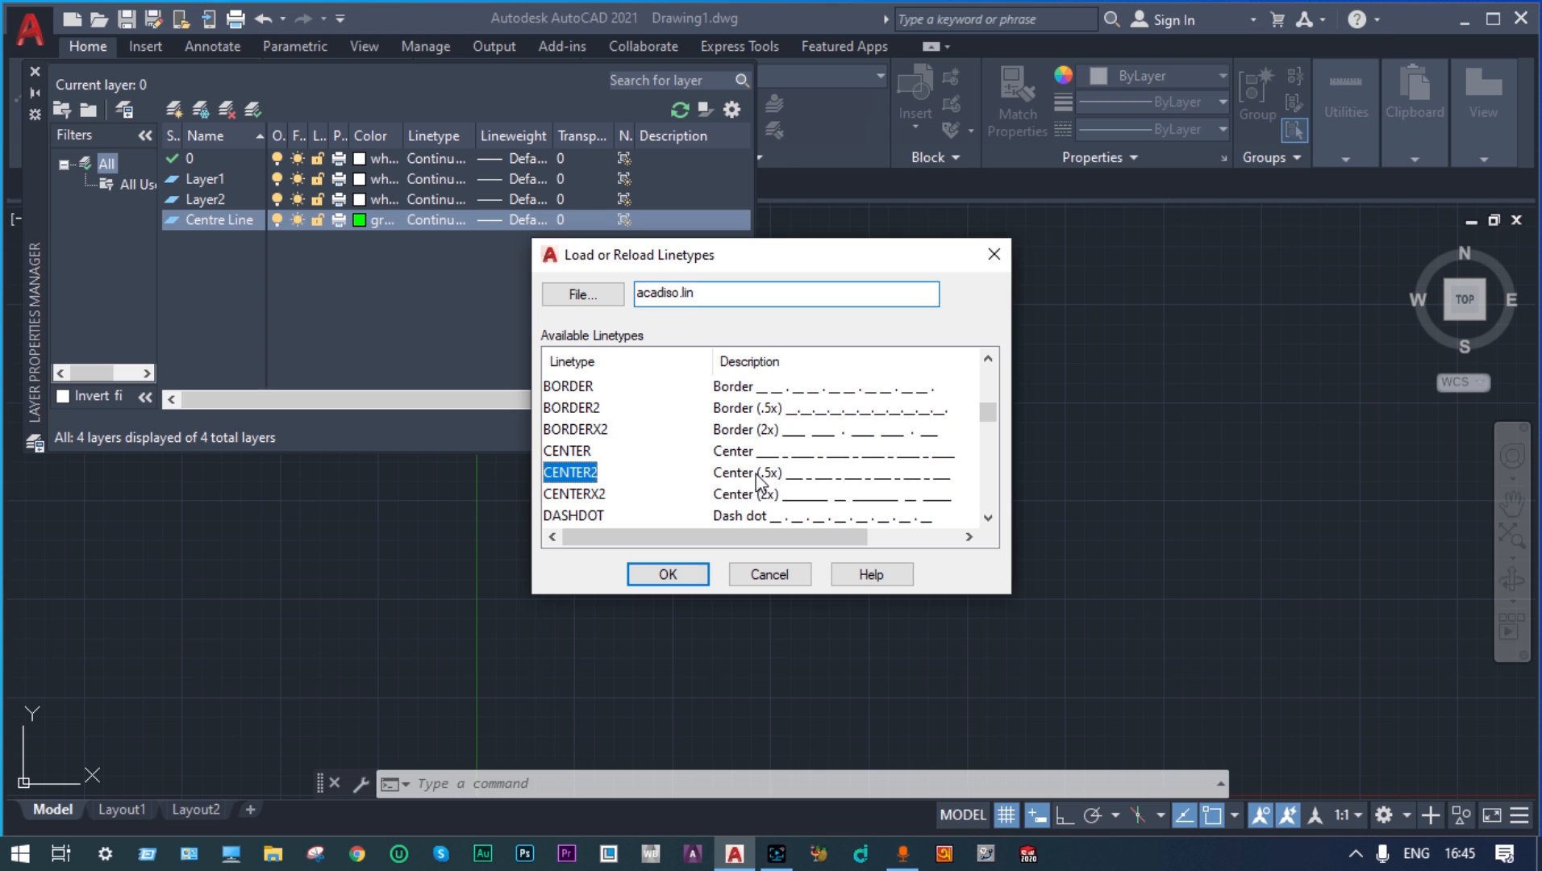
left_click(670, 574)
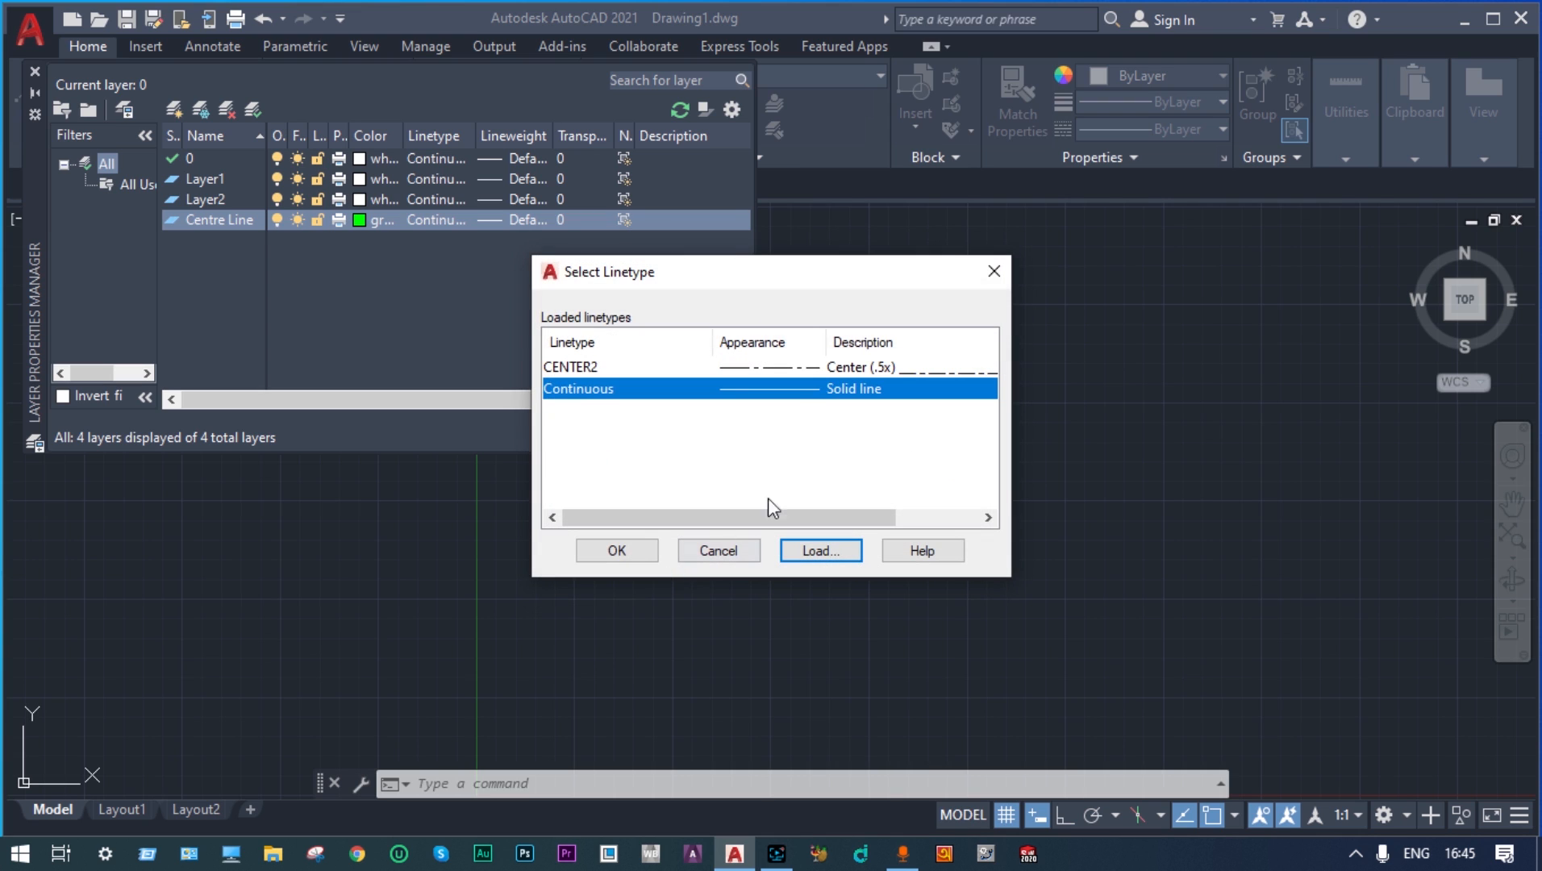
left_click(784, 367)
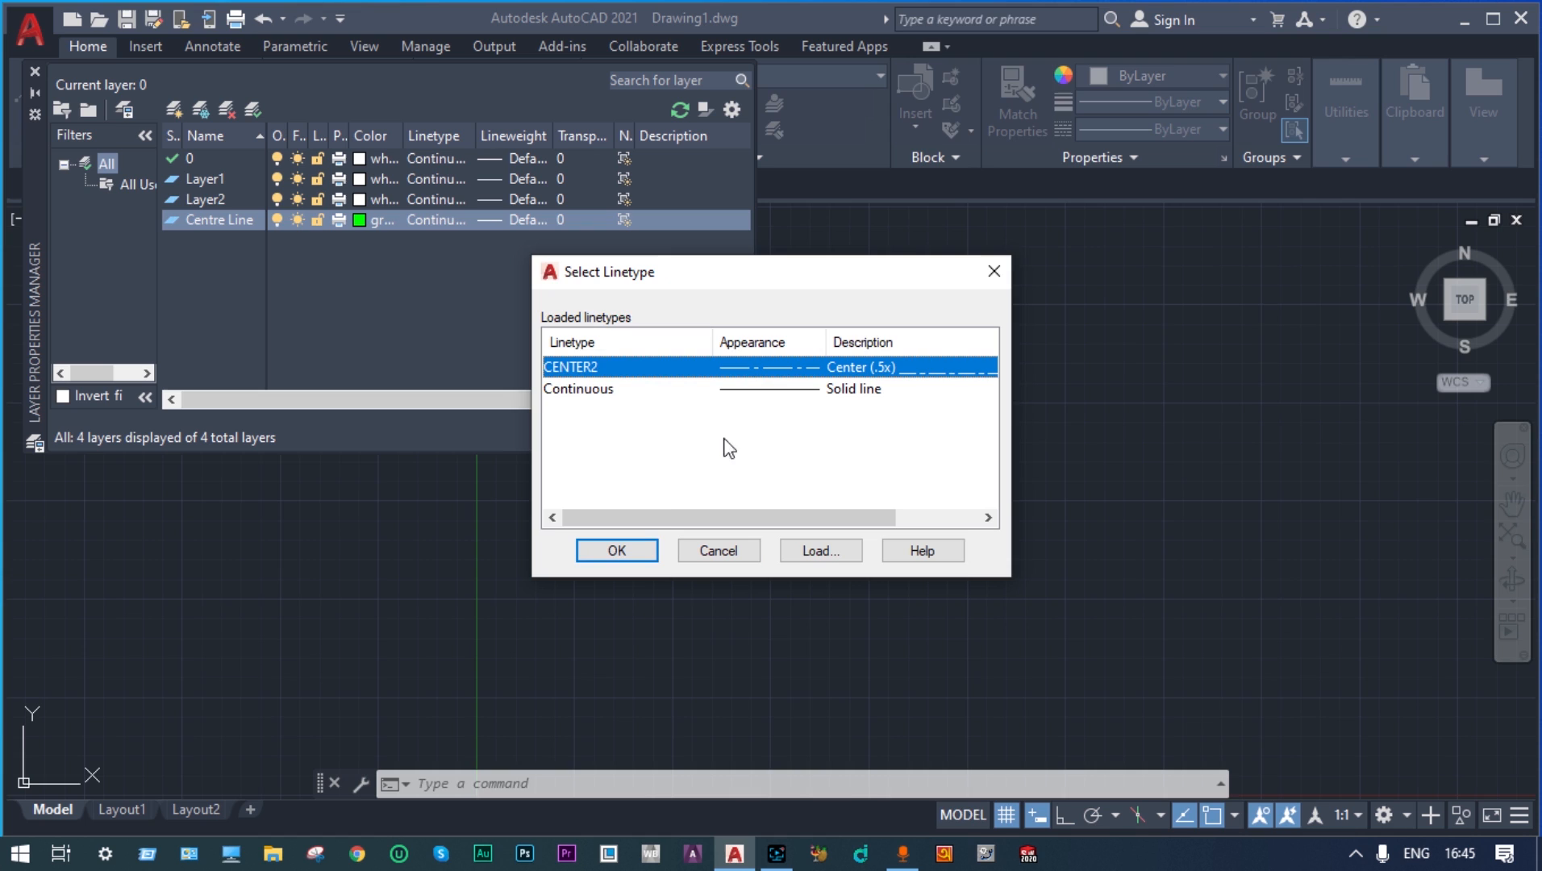
left_click(617, 550)
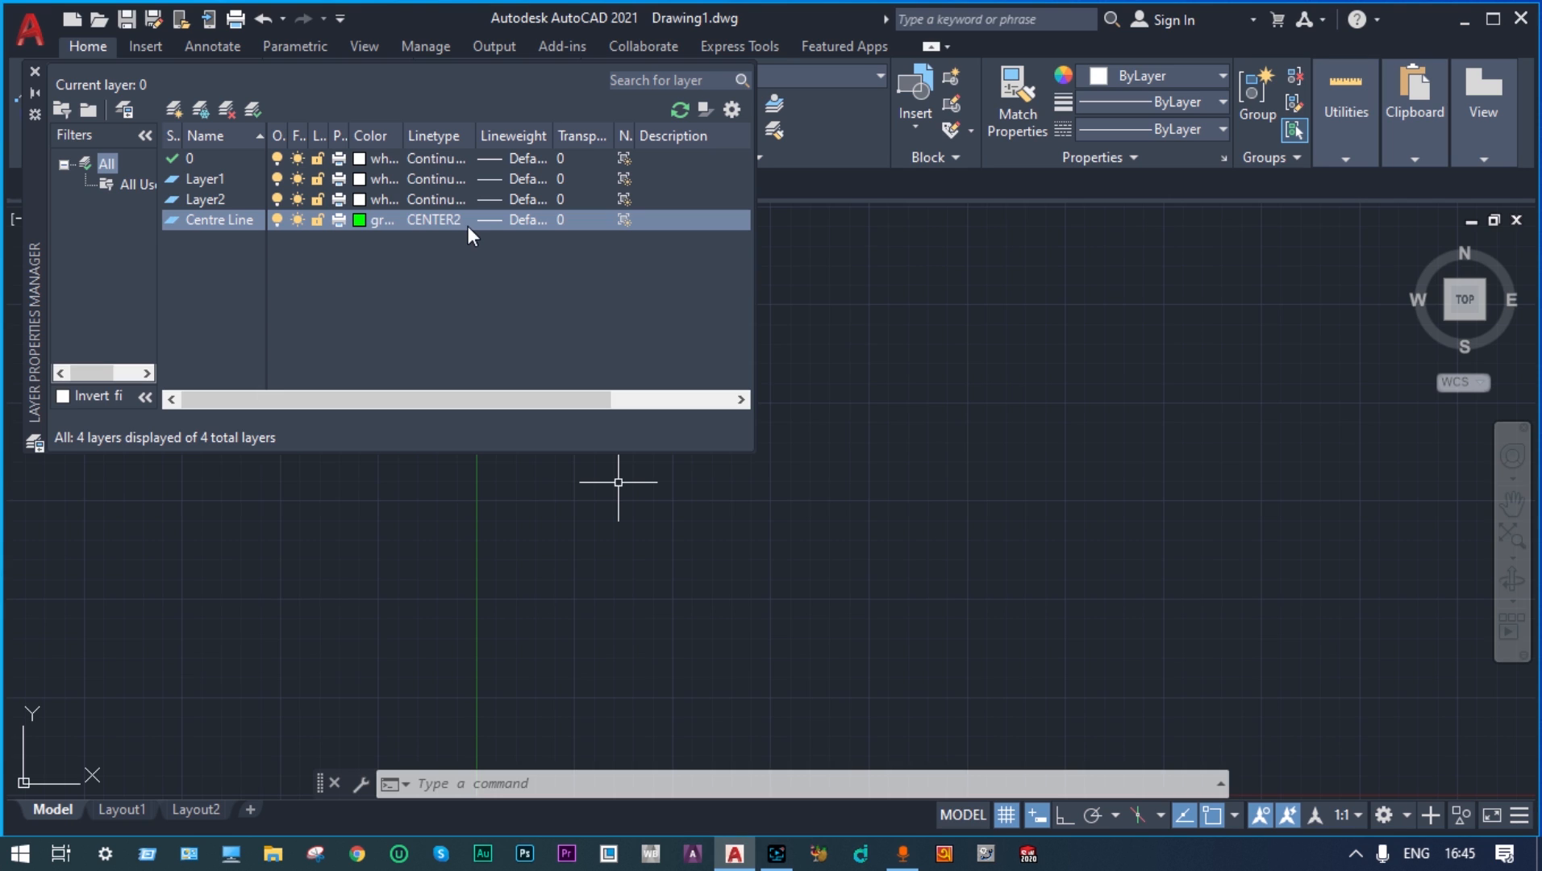
Rename Layer2 as Hidden Line and set its color to red
right_click(234, 198)
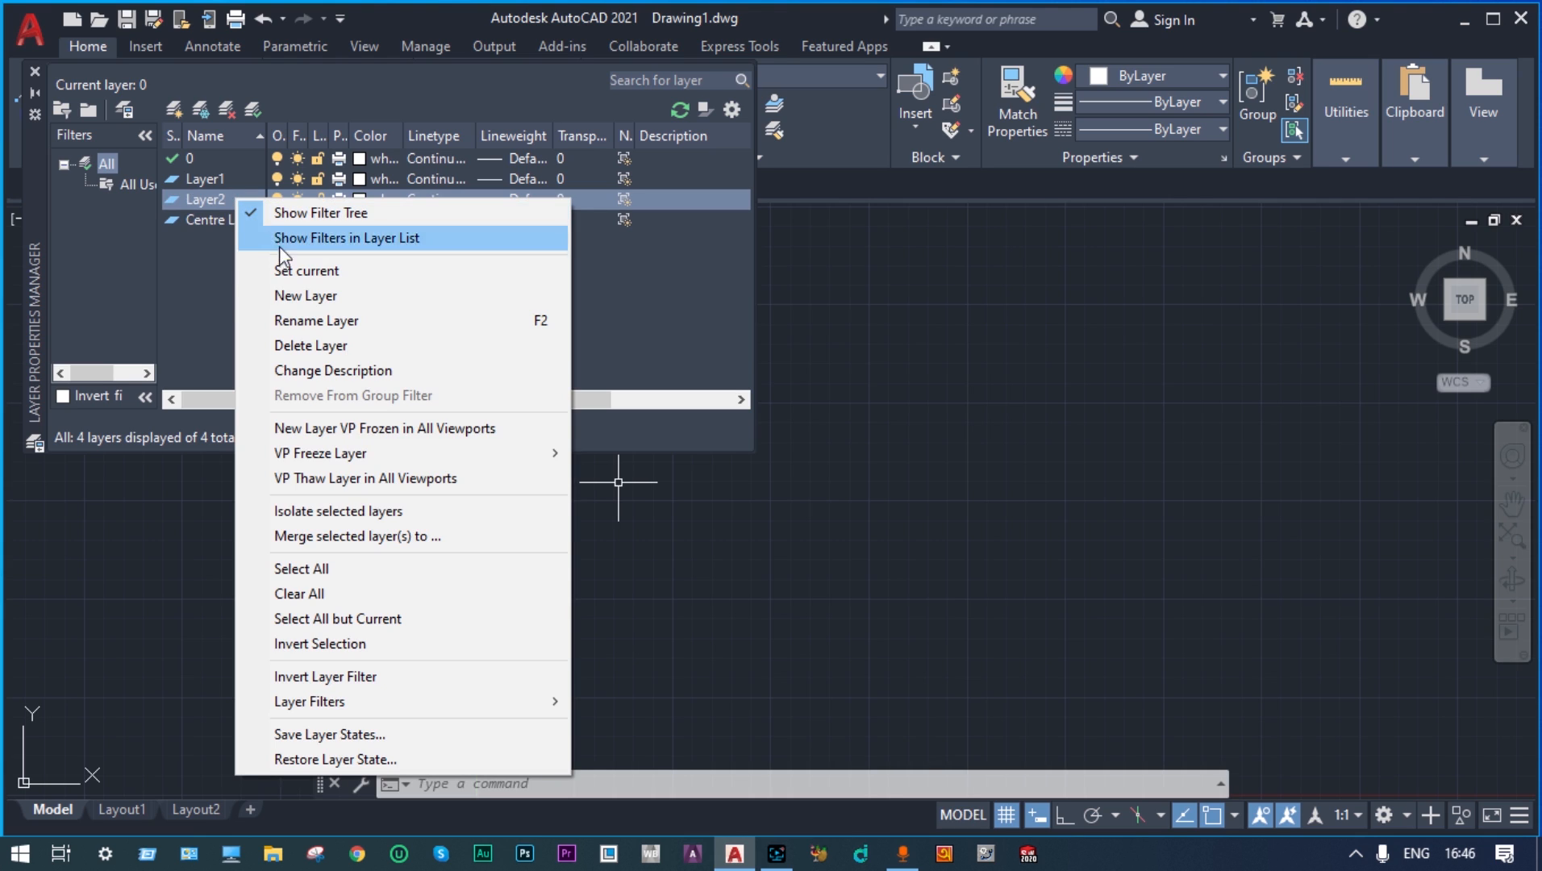
left_click(313, 321)
type("Hidden Line")
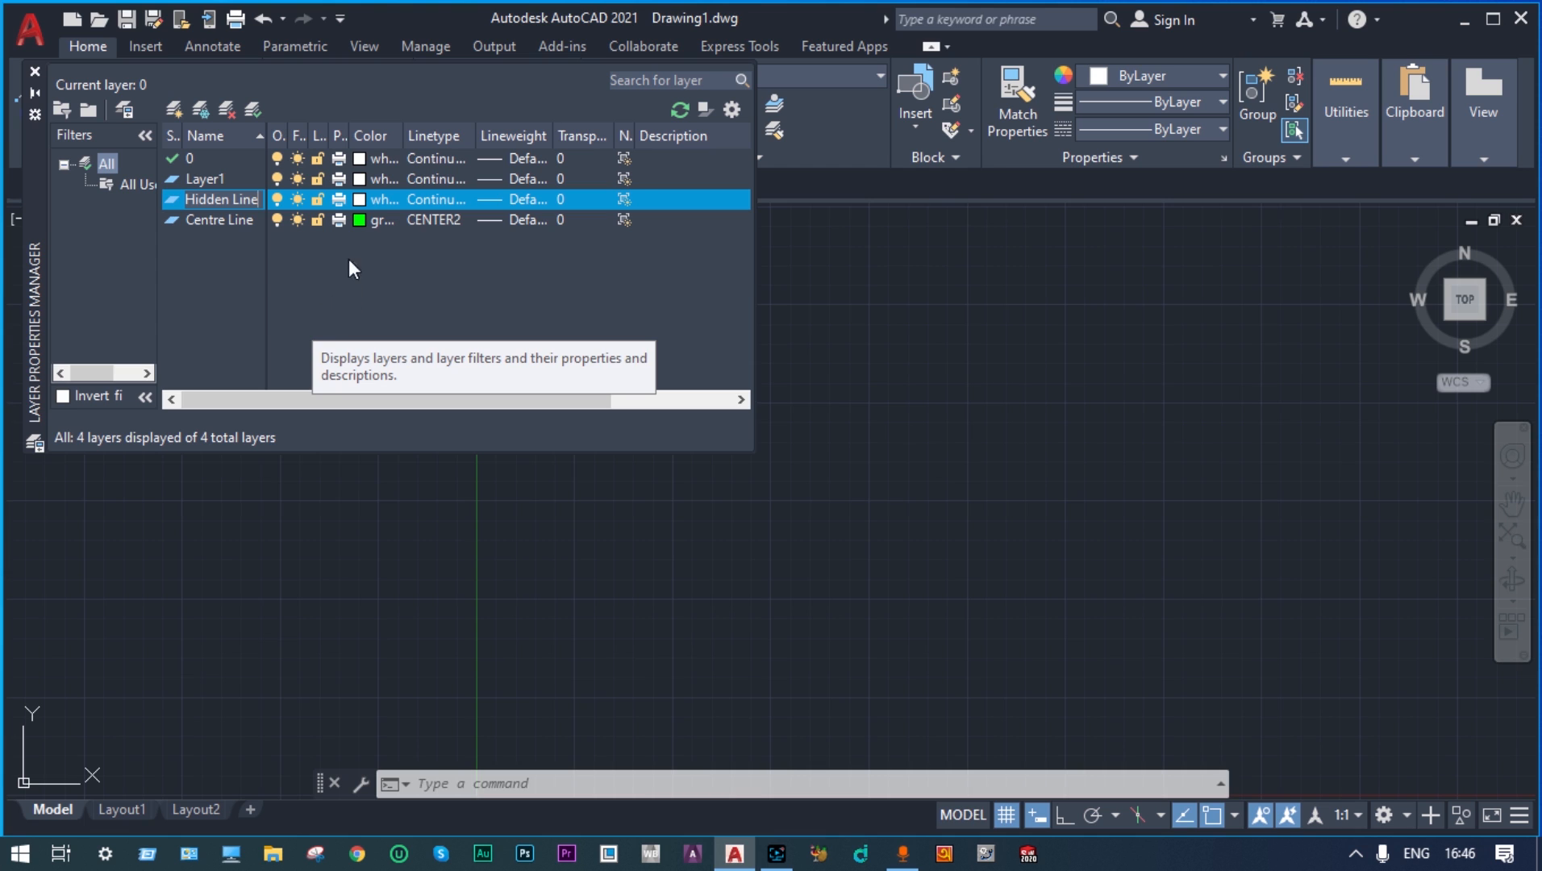
left_click(369, 201)
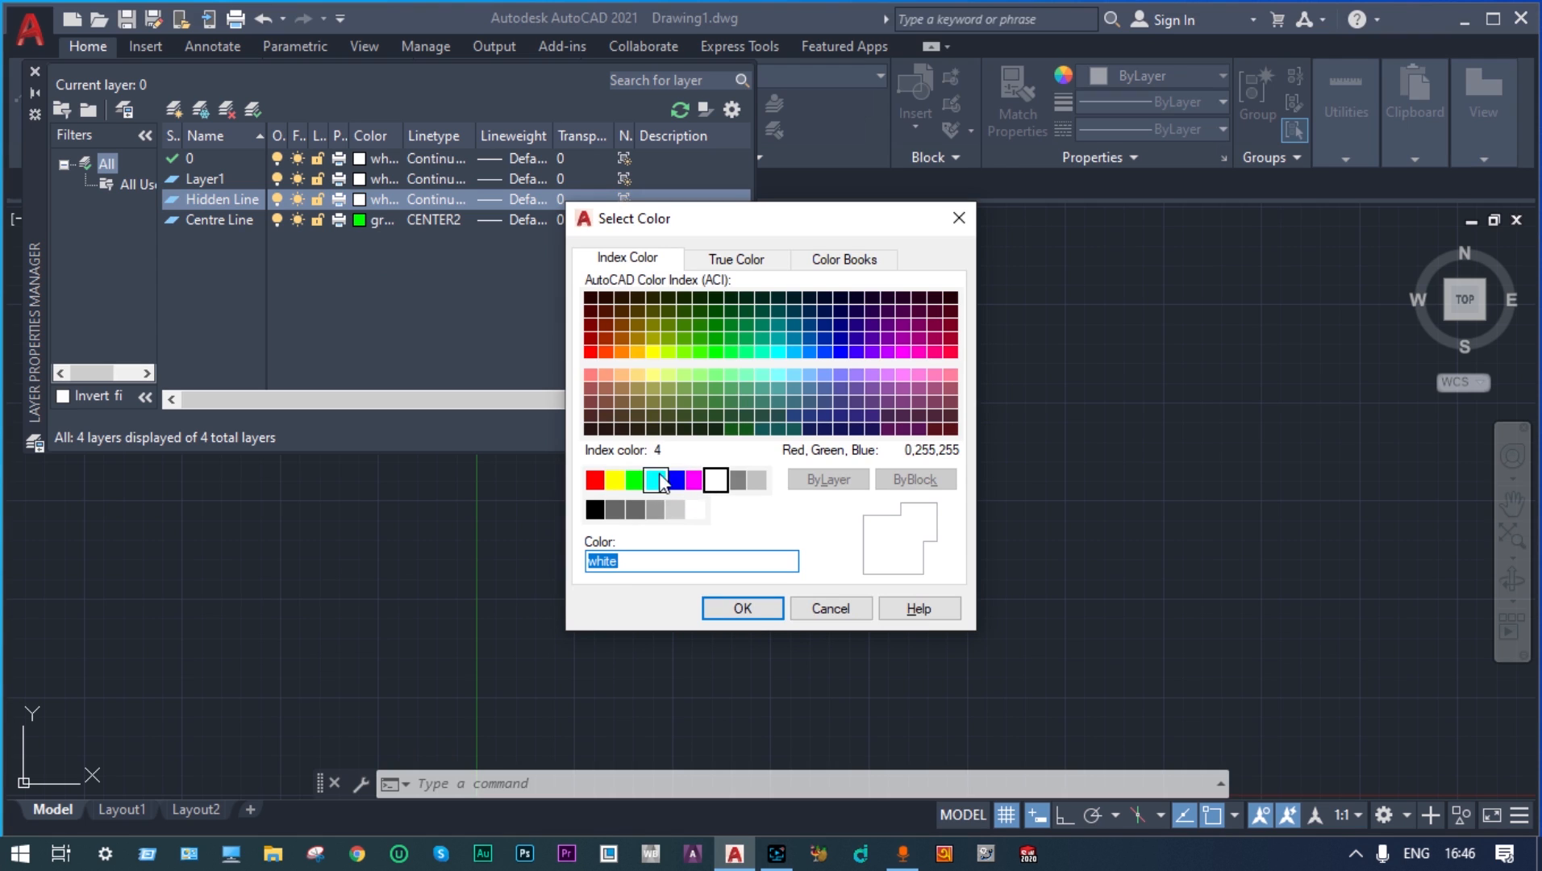
left_click(596, 481)
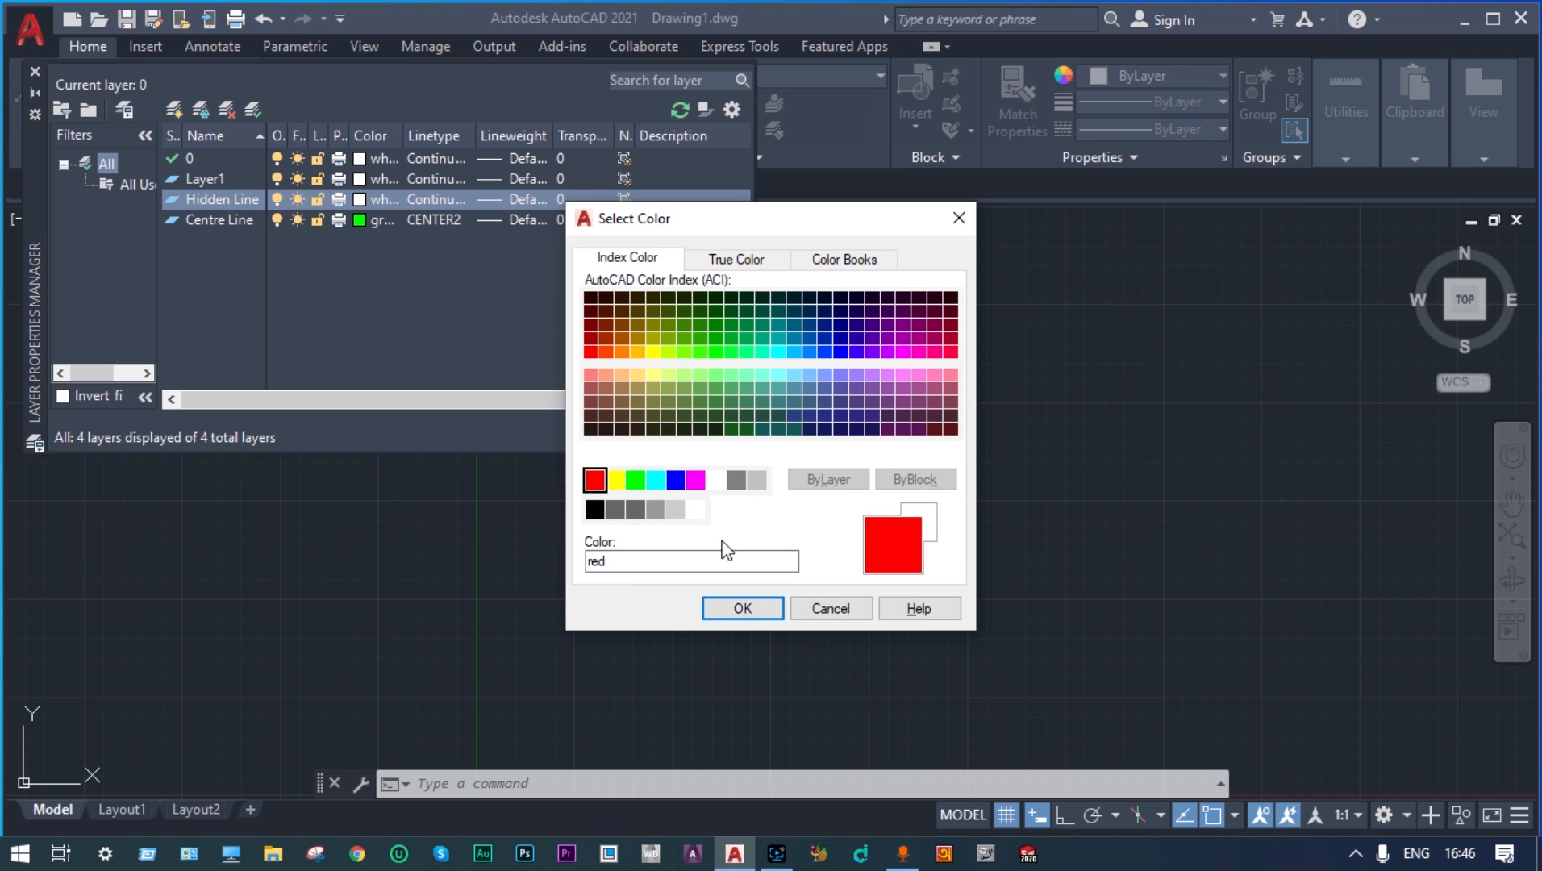
left_click(740, 609)
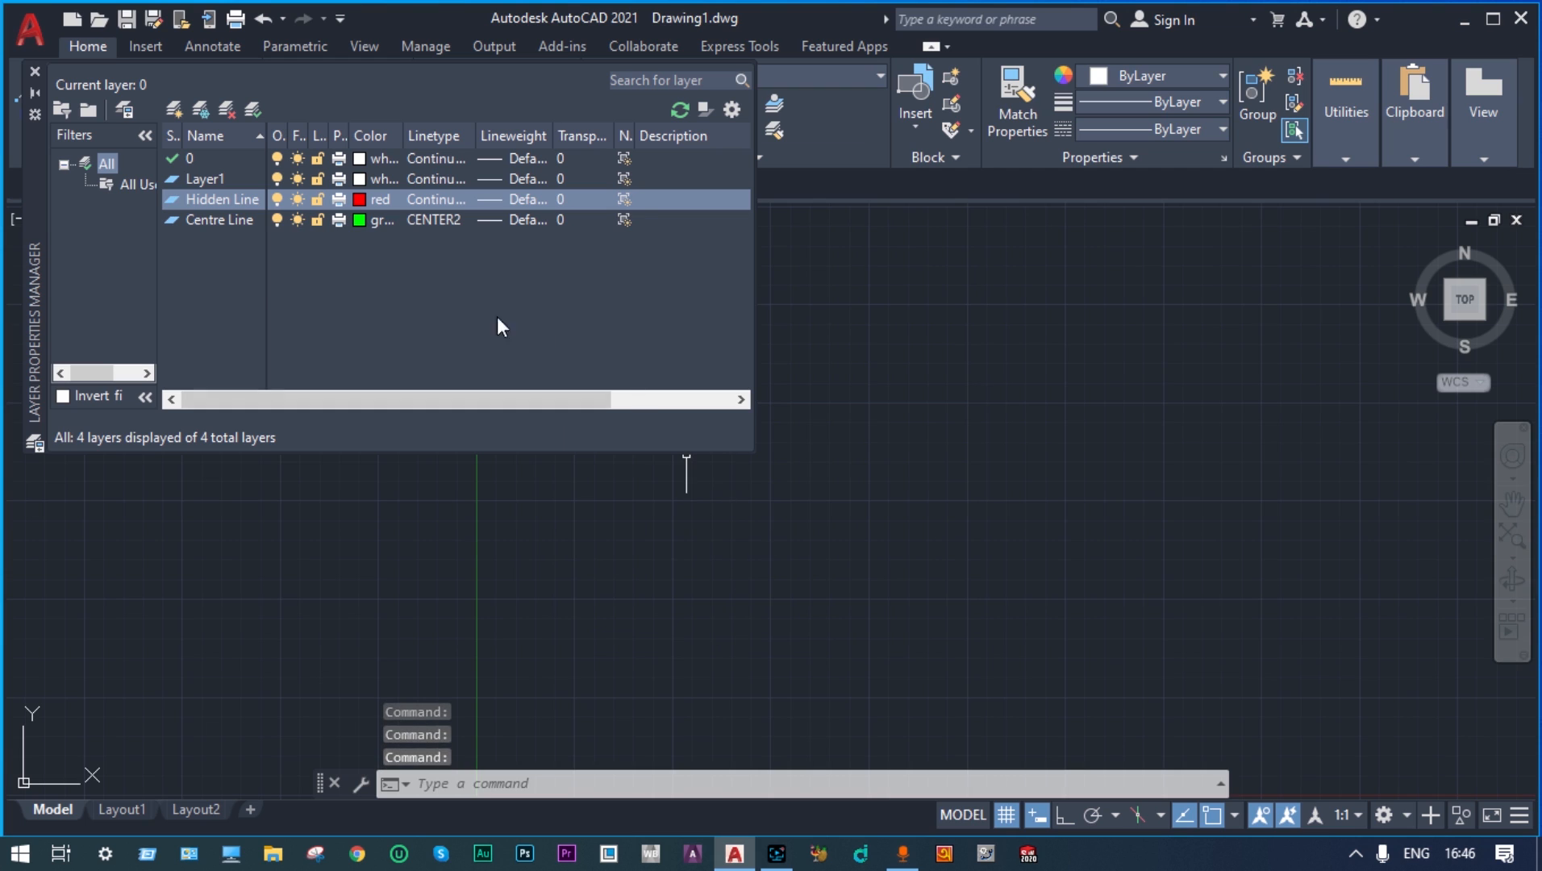
Load the HIDDEN2 linetype and assign it to the Hidden Line layer
left_click(444, 200)
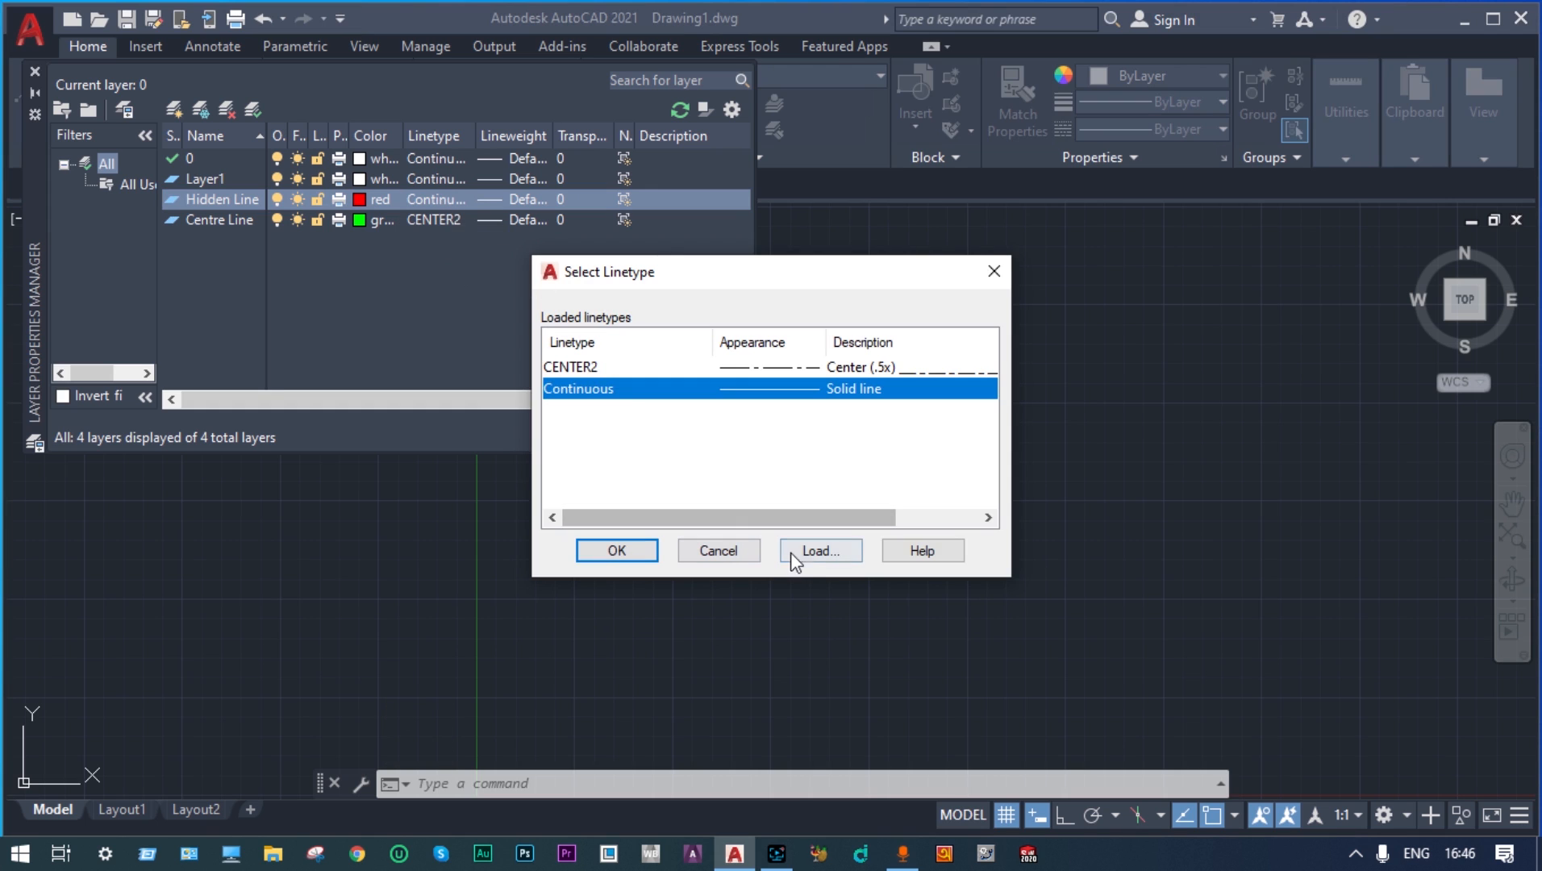
left_click(811, 551)
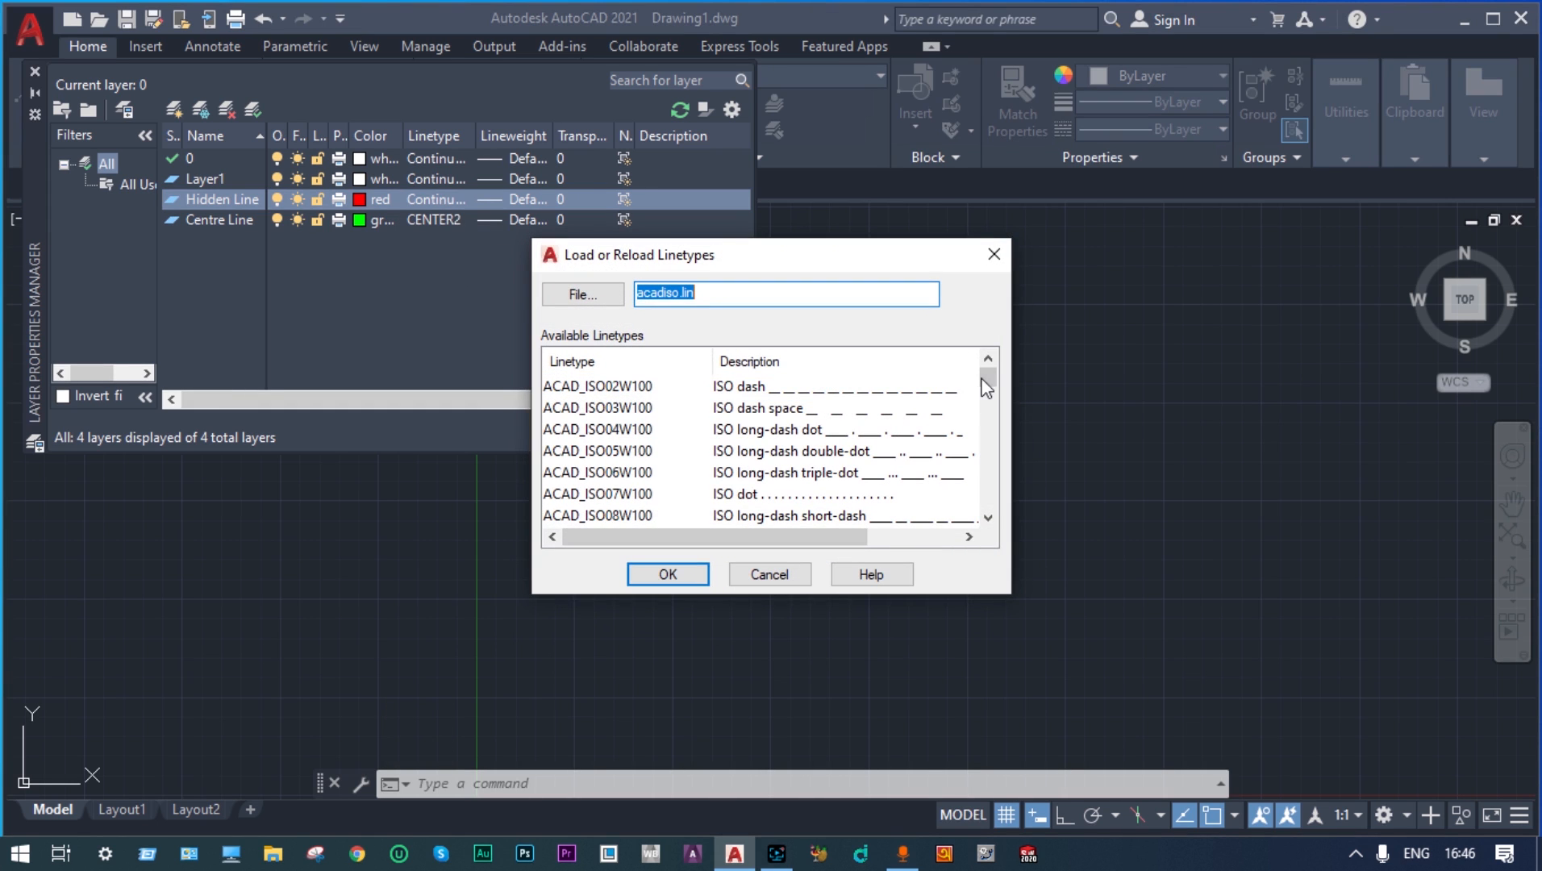
left_click_drag(988, 386, 989, 450)
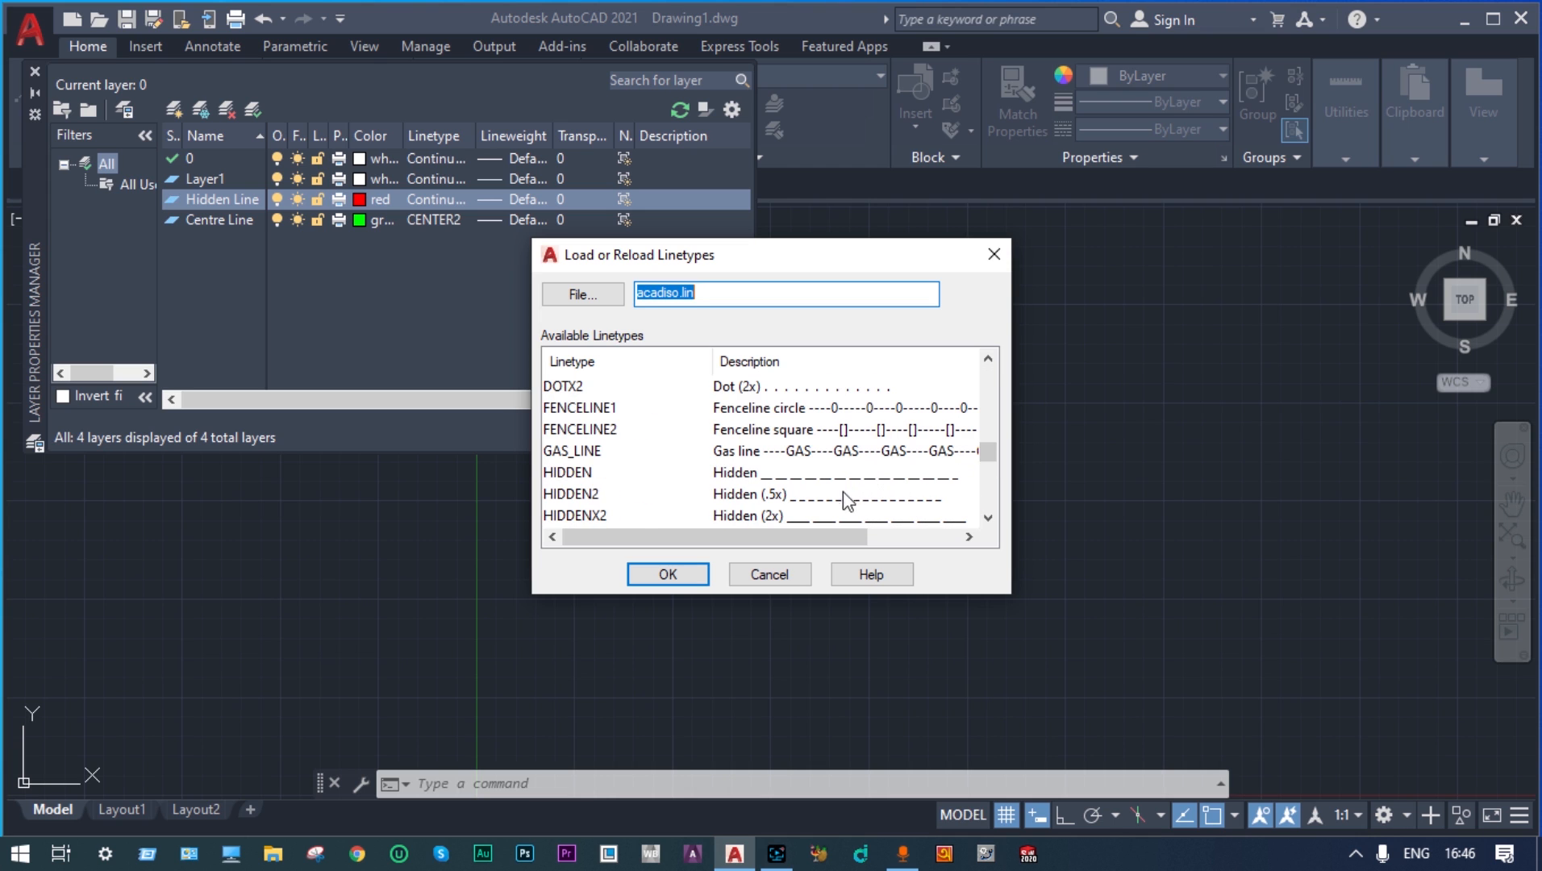
left_click(781, 500)
left_click(666, 574)
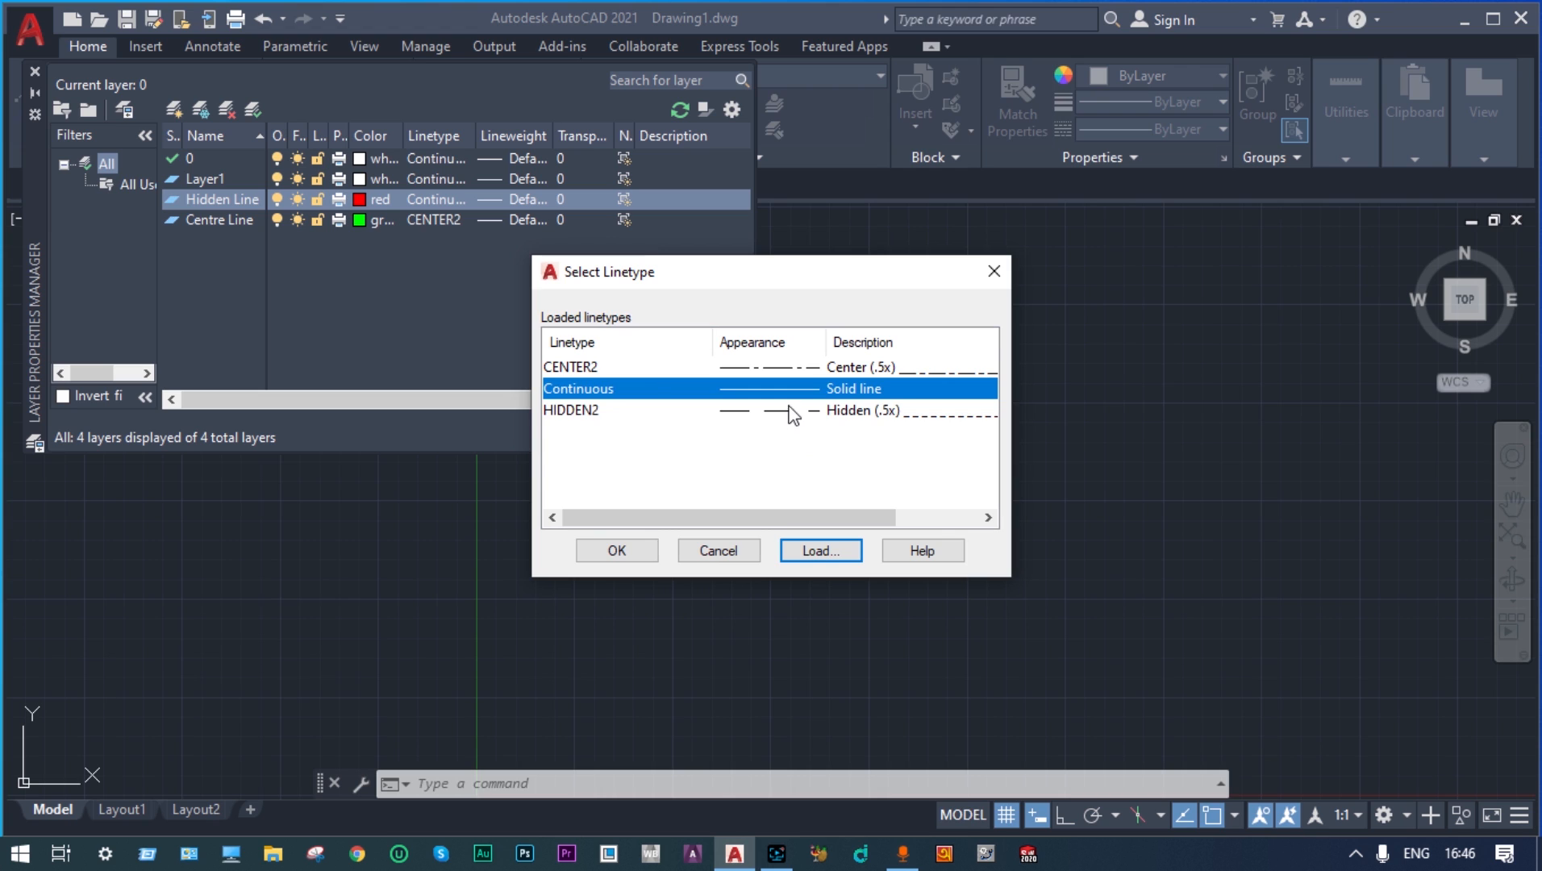
left_click(789, 410)
left_click(645, 551)
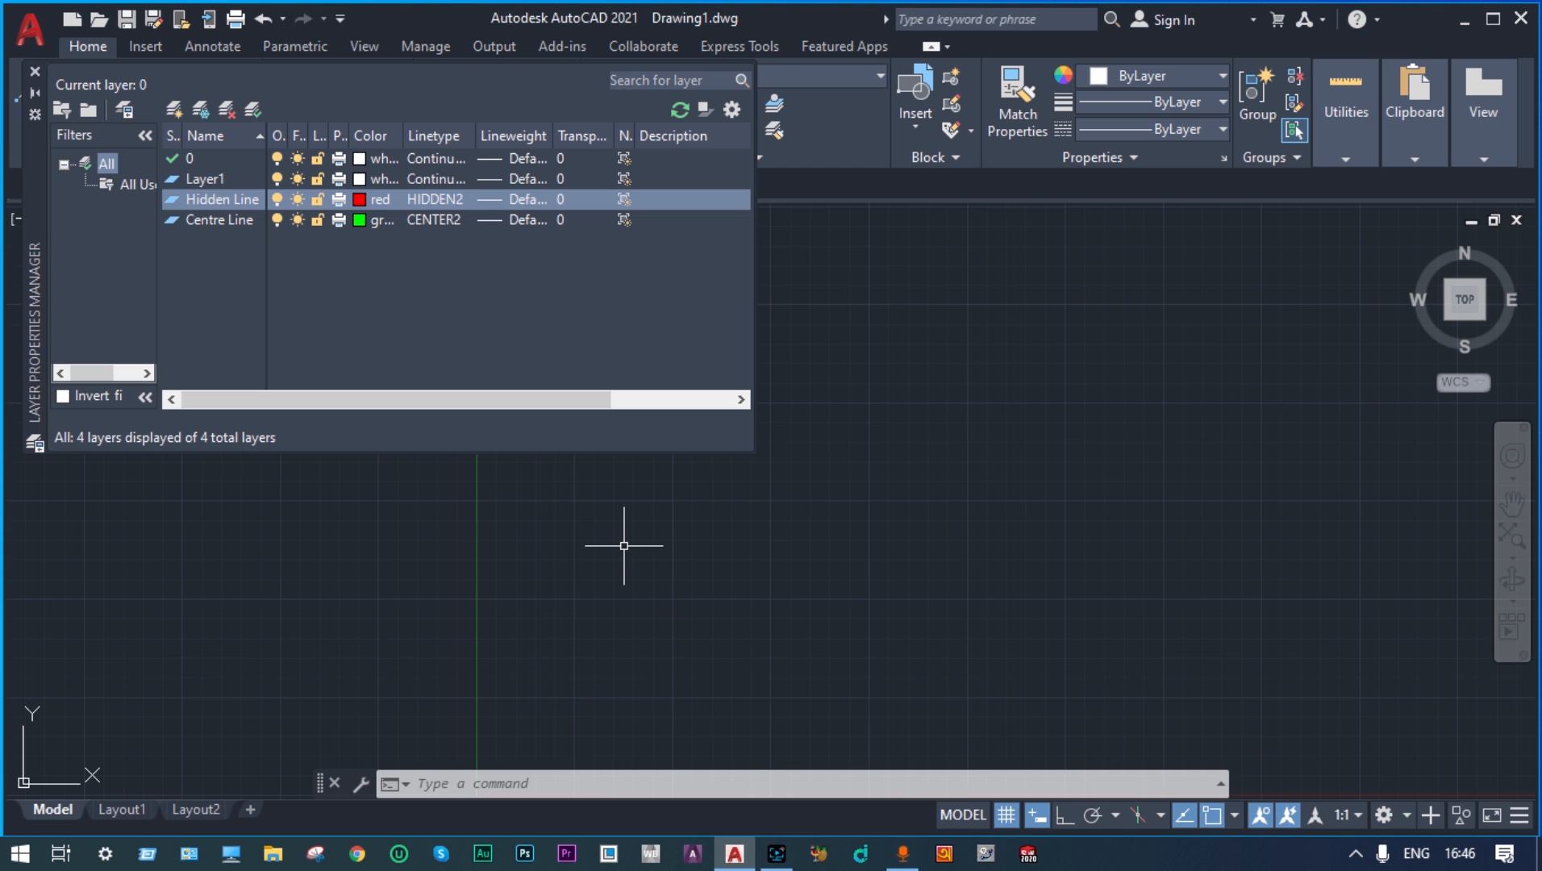
Rename Layer1 as Dimension and set its color to cyan
right_click(227, 175)
left_click(301, 300)
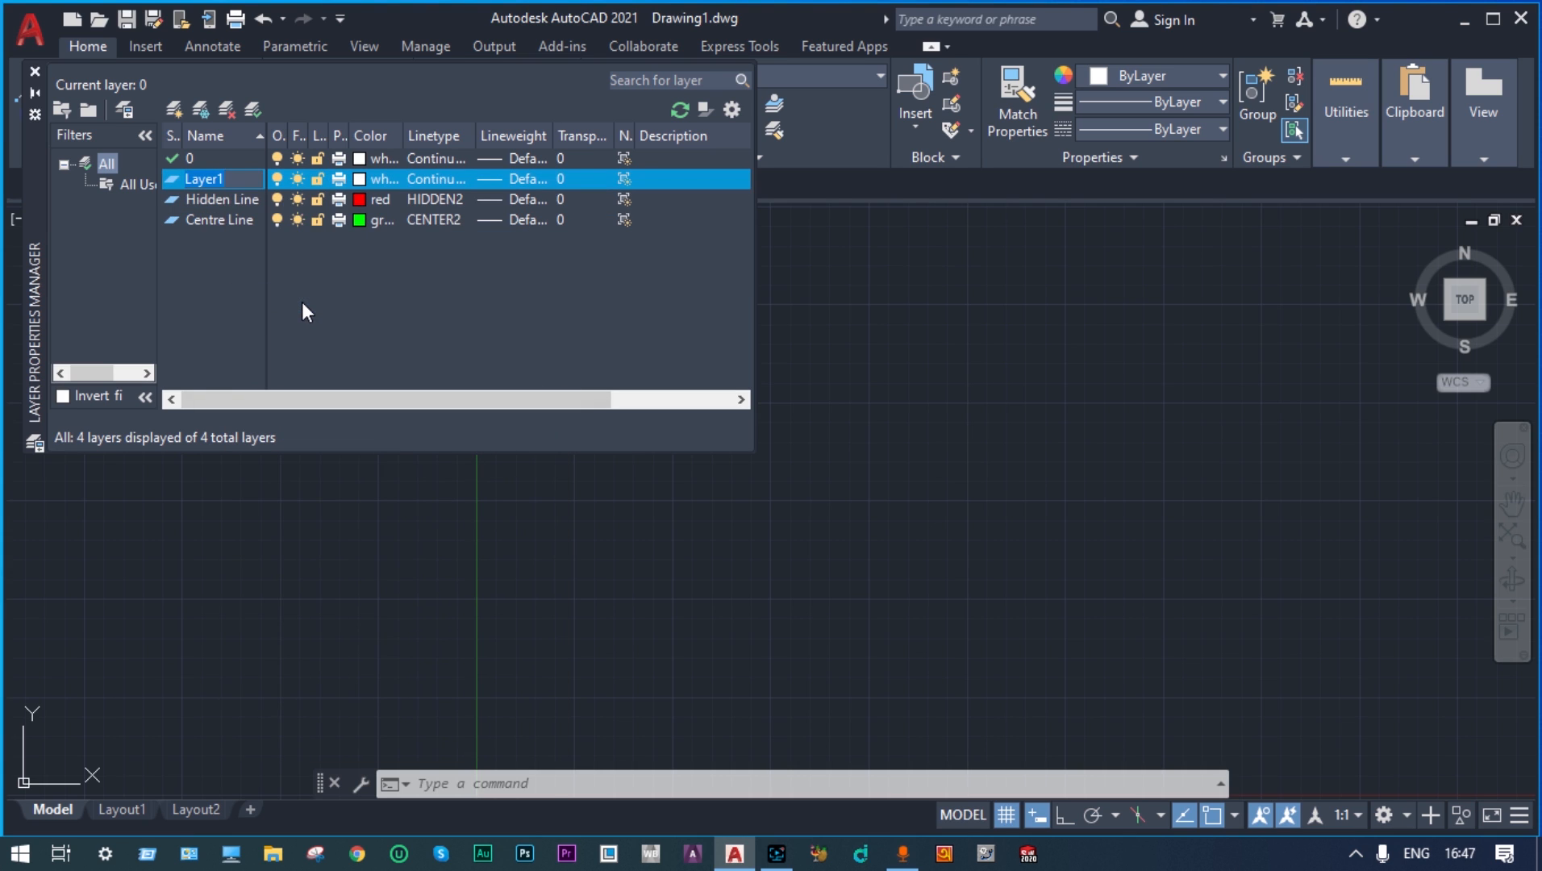
type("Dimension")
left_click(359, 179)
left_click(657, 480)
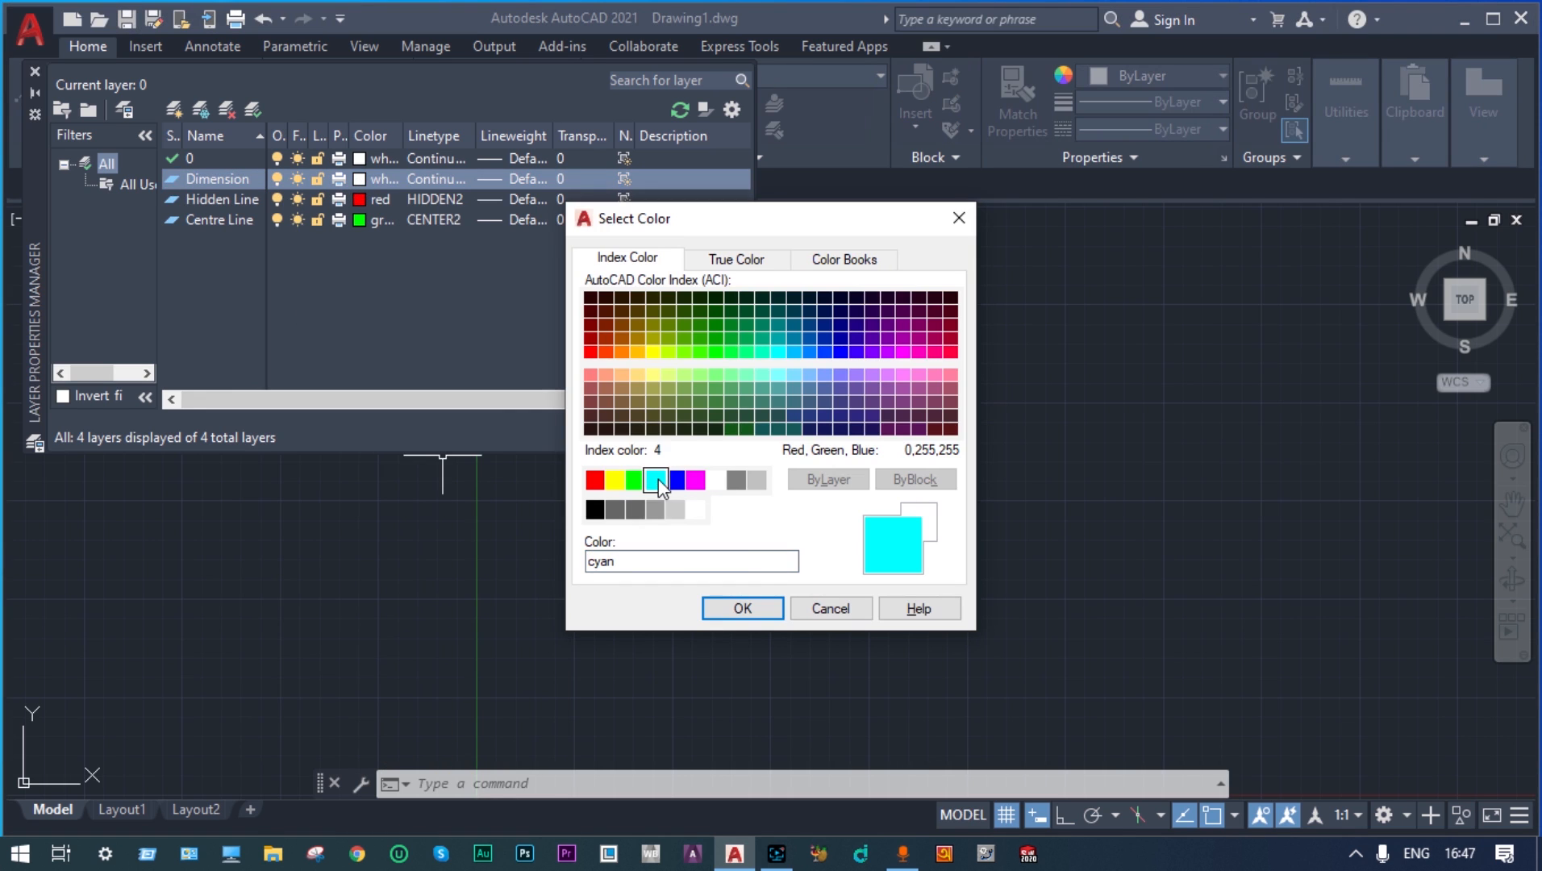
left_click(740, 606)
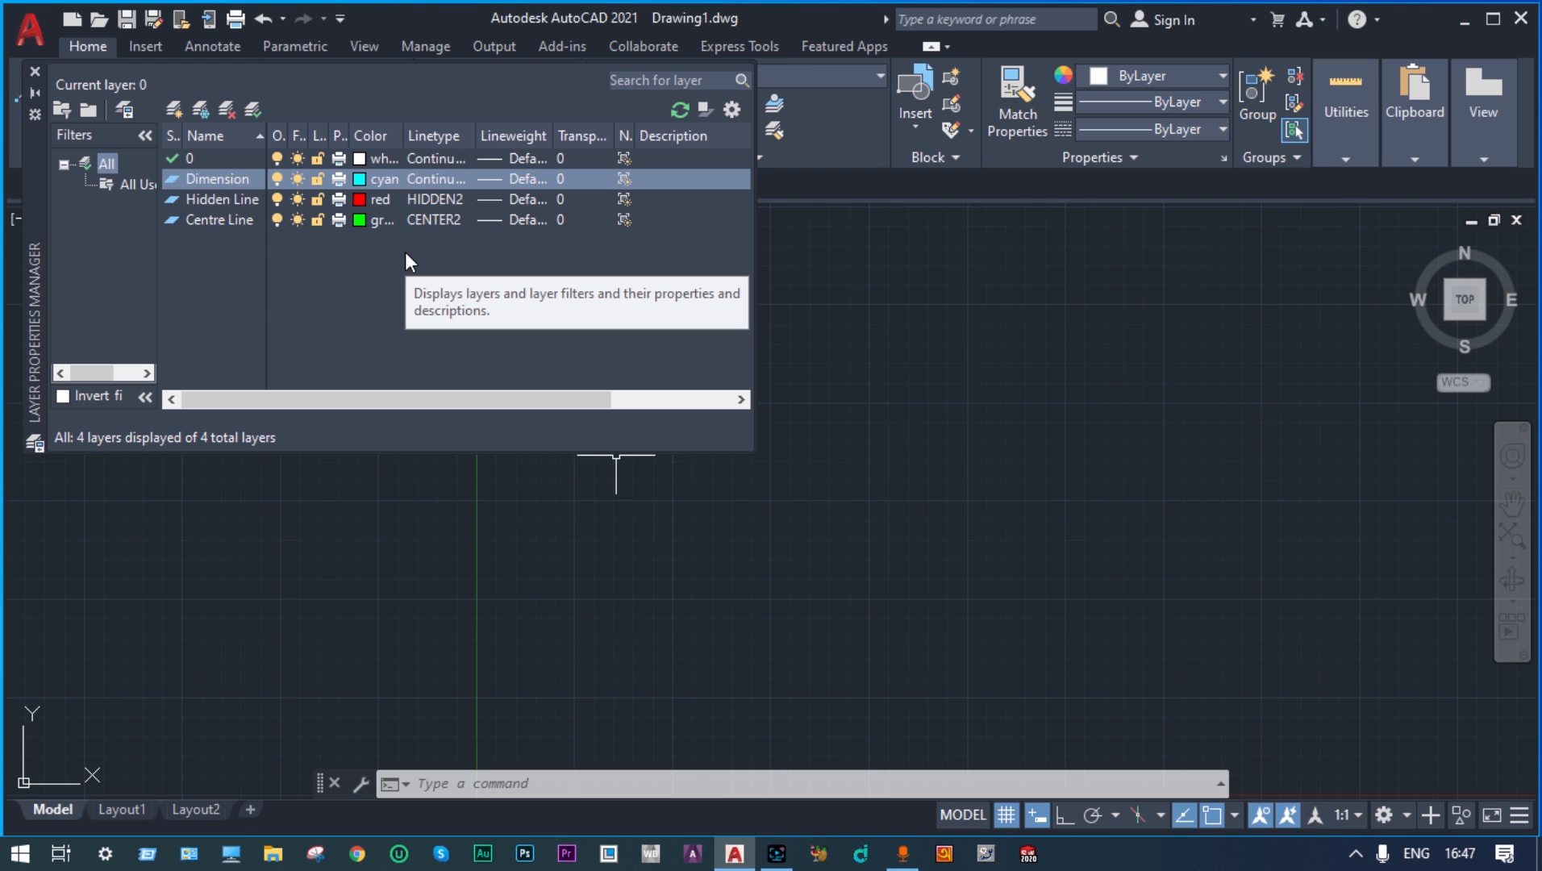
type("l")
key("Return")
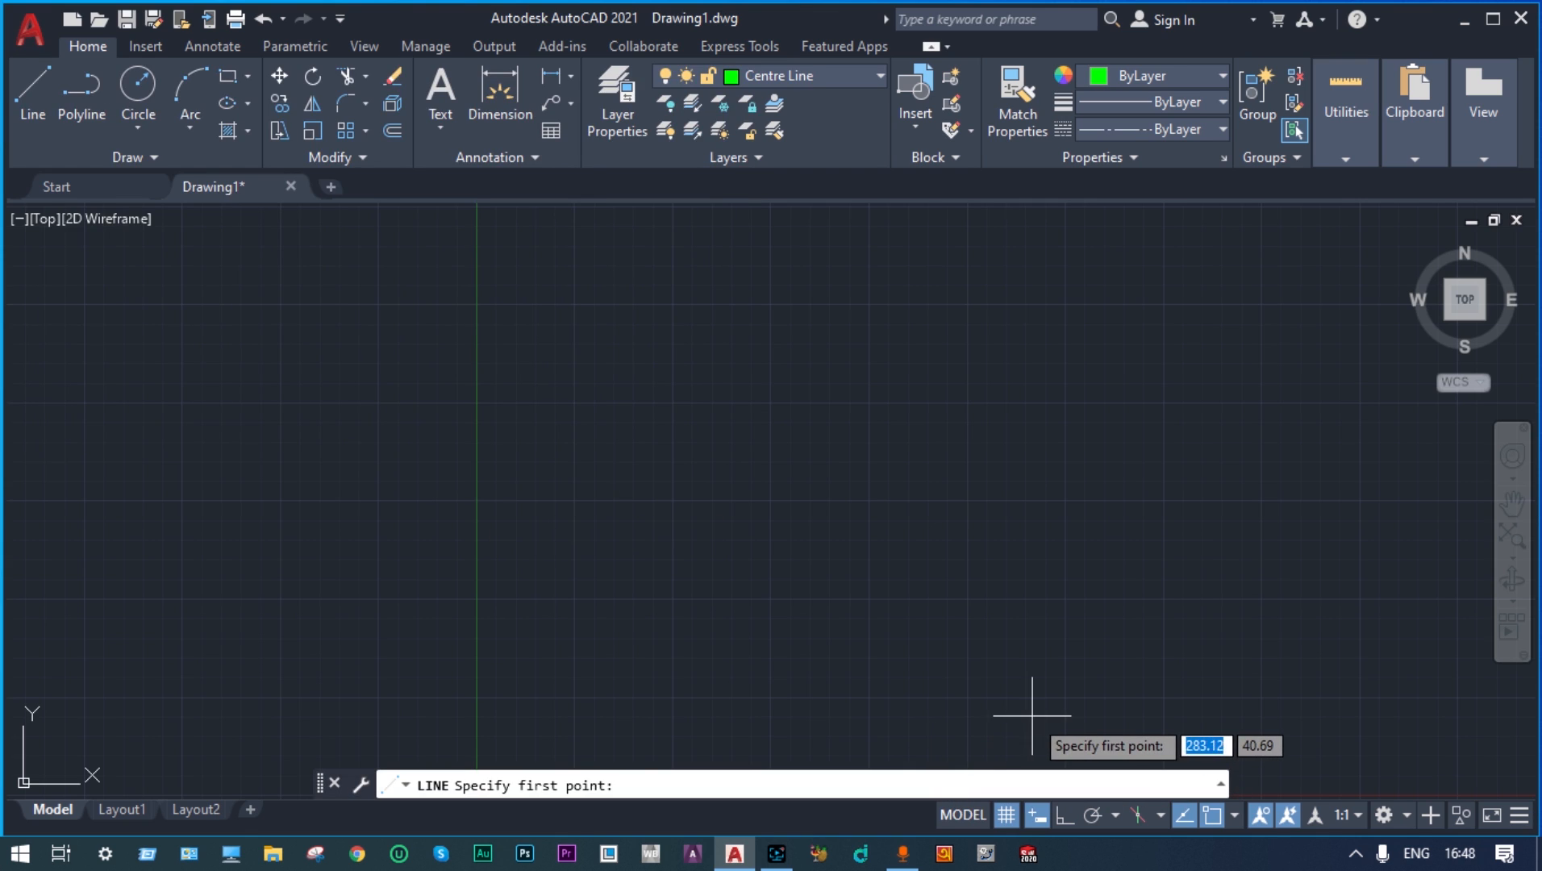
left_click(1065, 812)
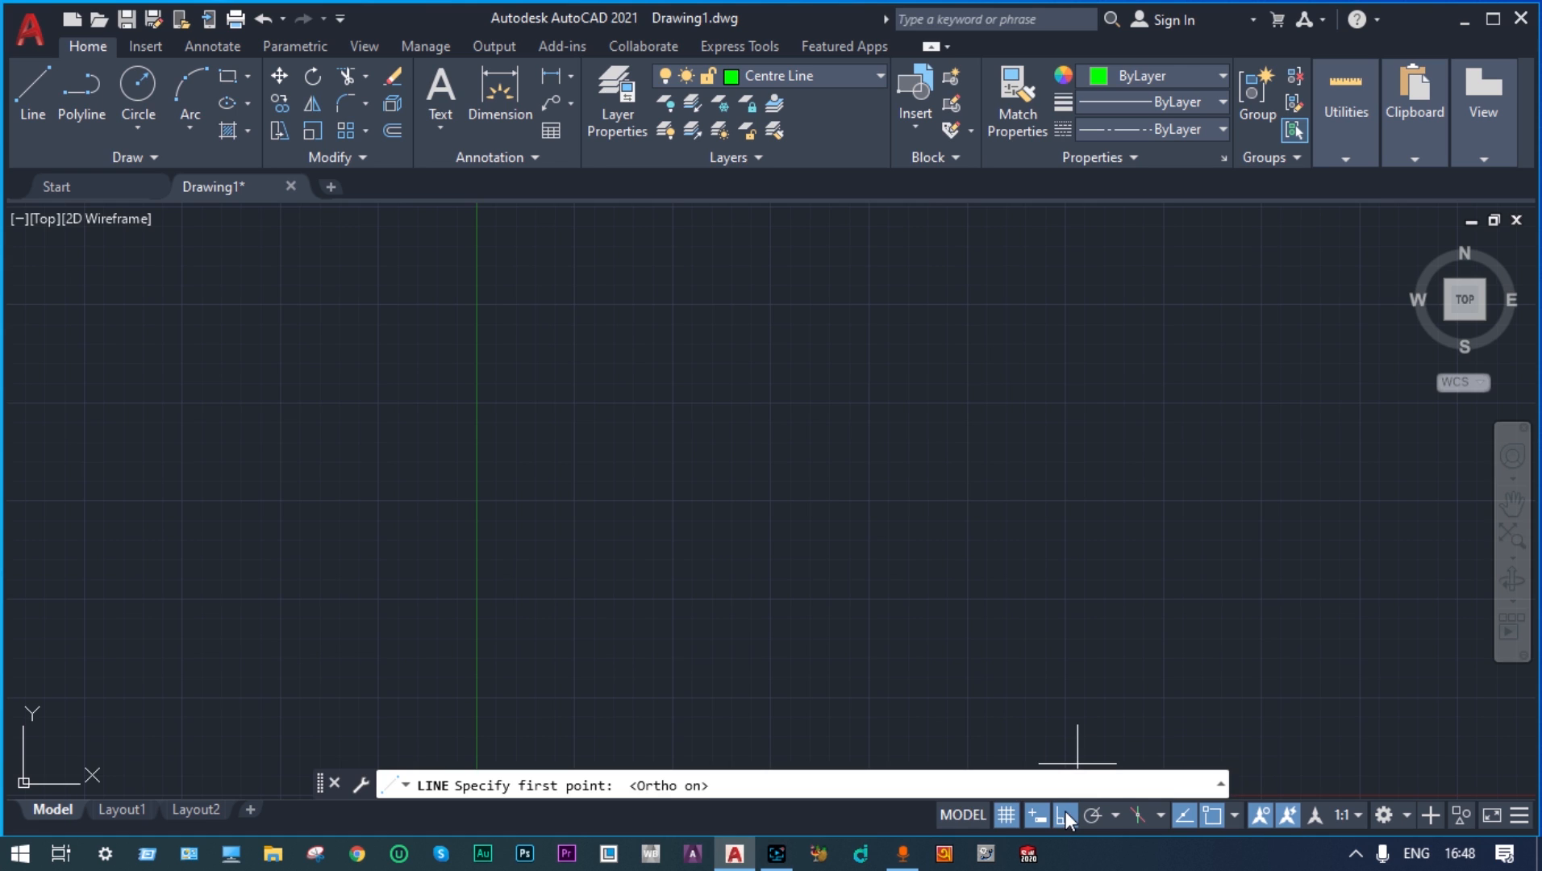
key("ctrl+z")
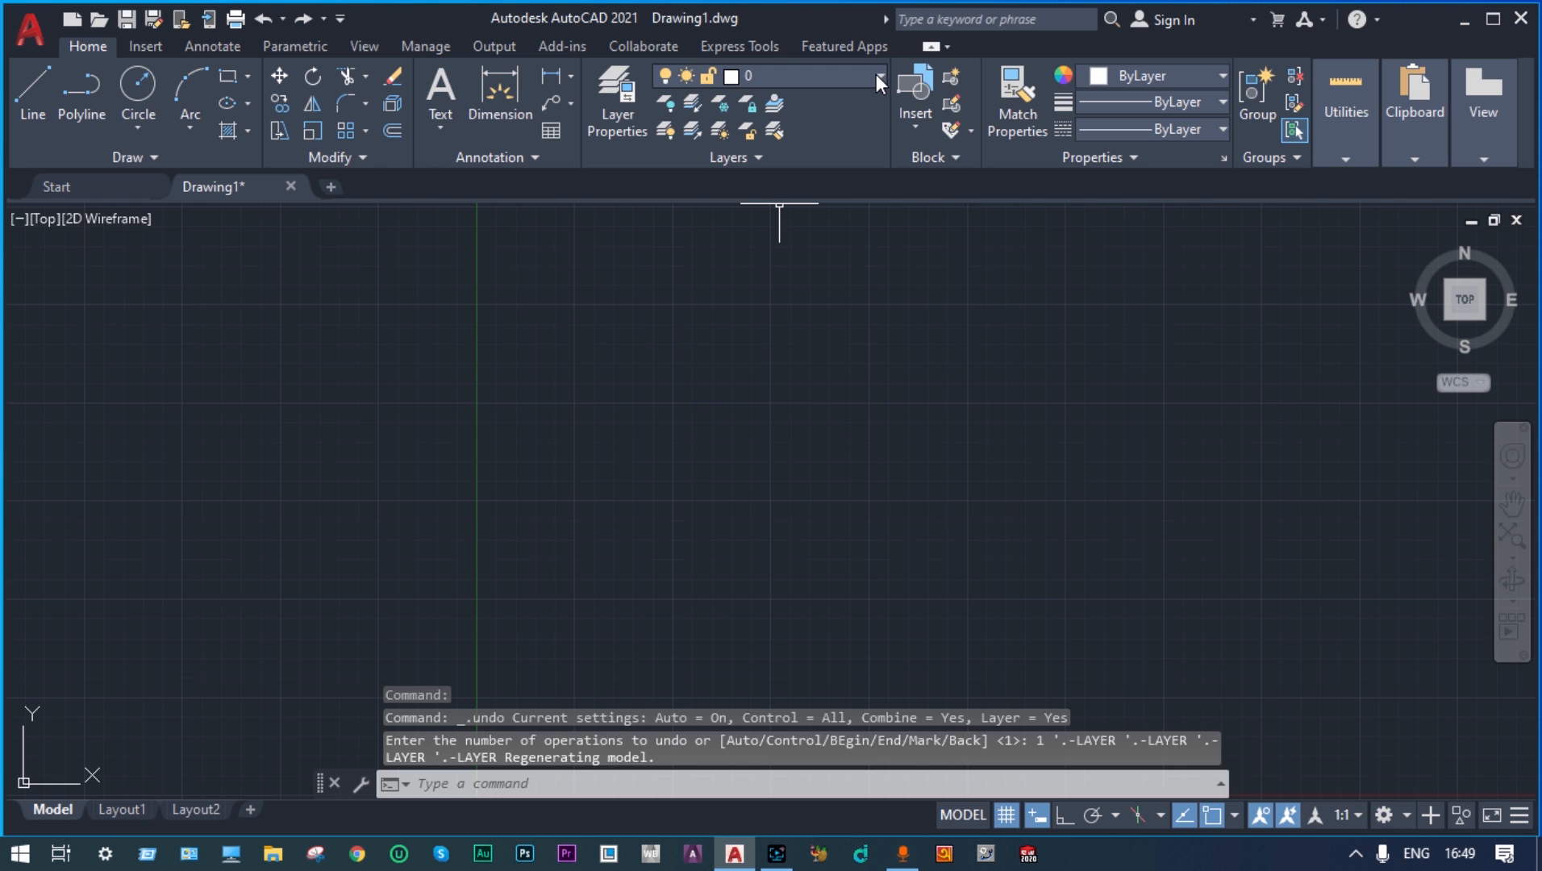
Draw a 200 by 200 mm rectangle on layer 0, with its lower left corner close to the Y axis
left_click(225, 76)
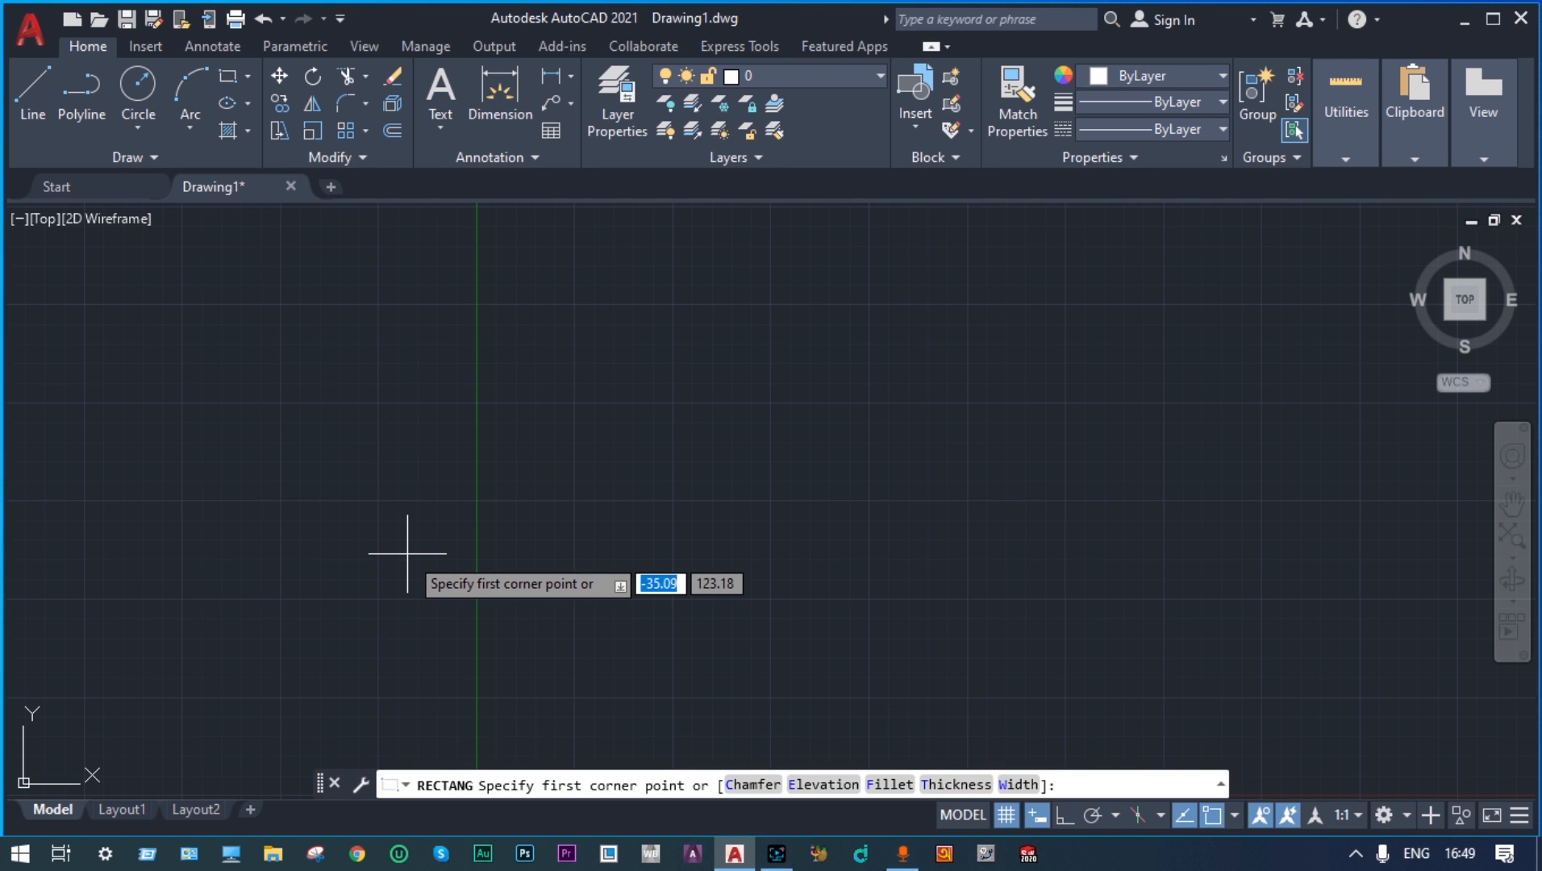
left_click(480, 698)
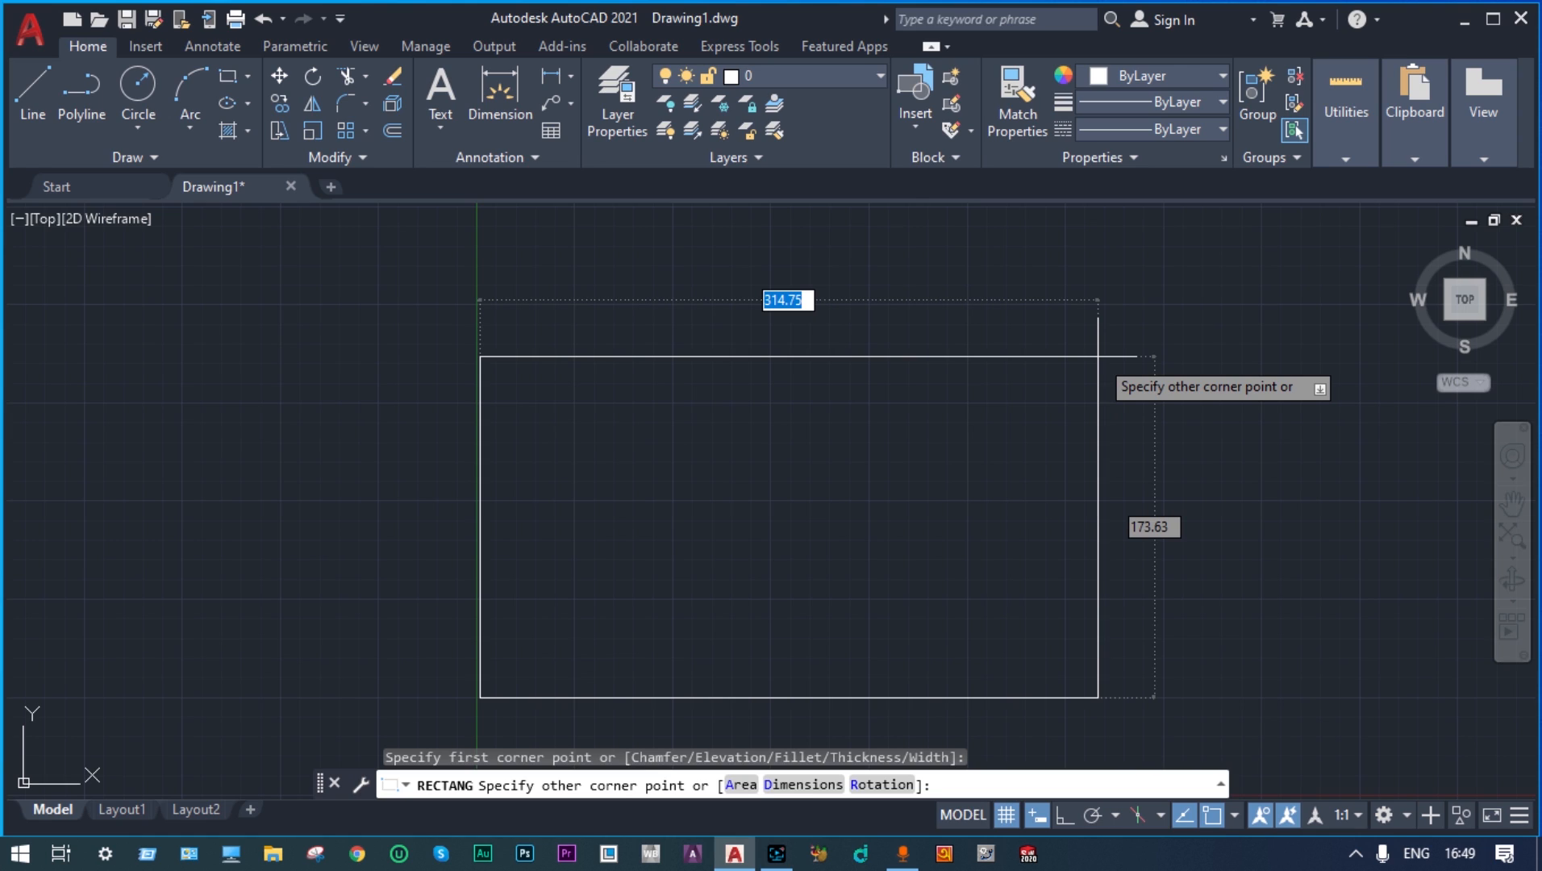
type("200")
key("Tab")
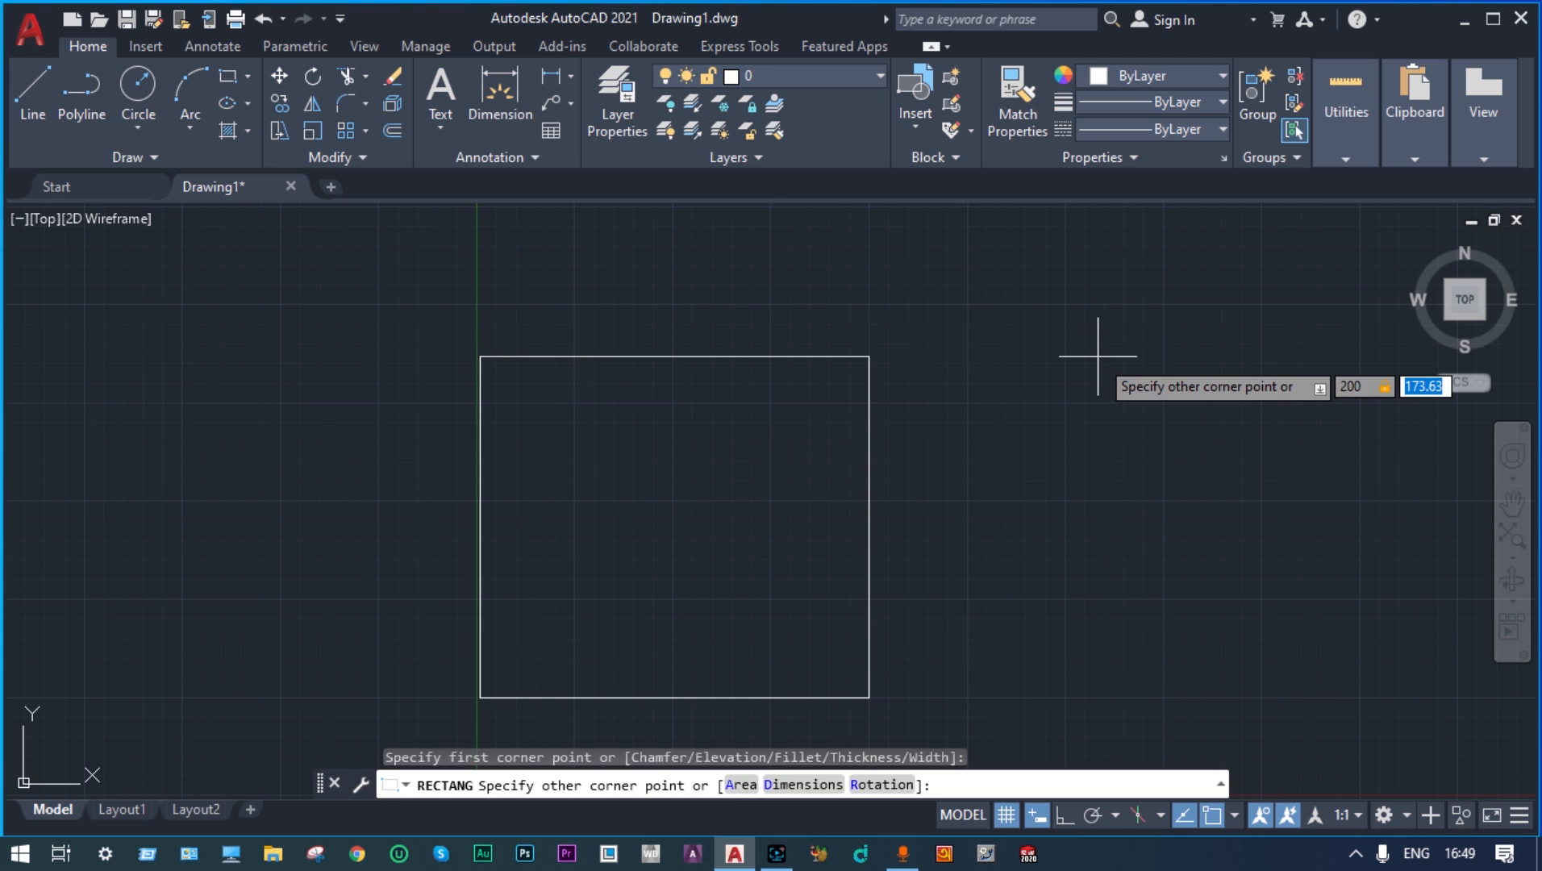
type("200")
key("Return")
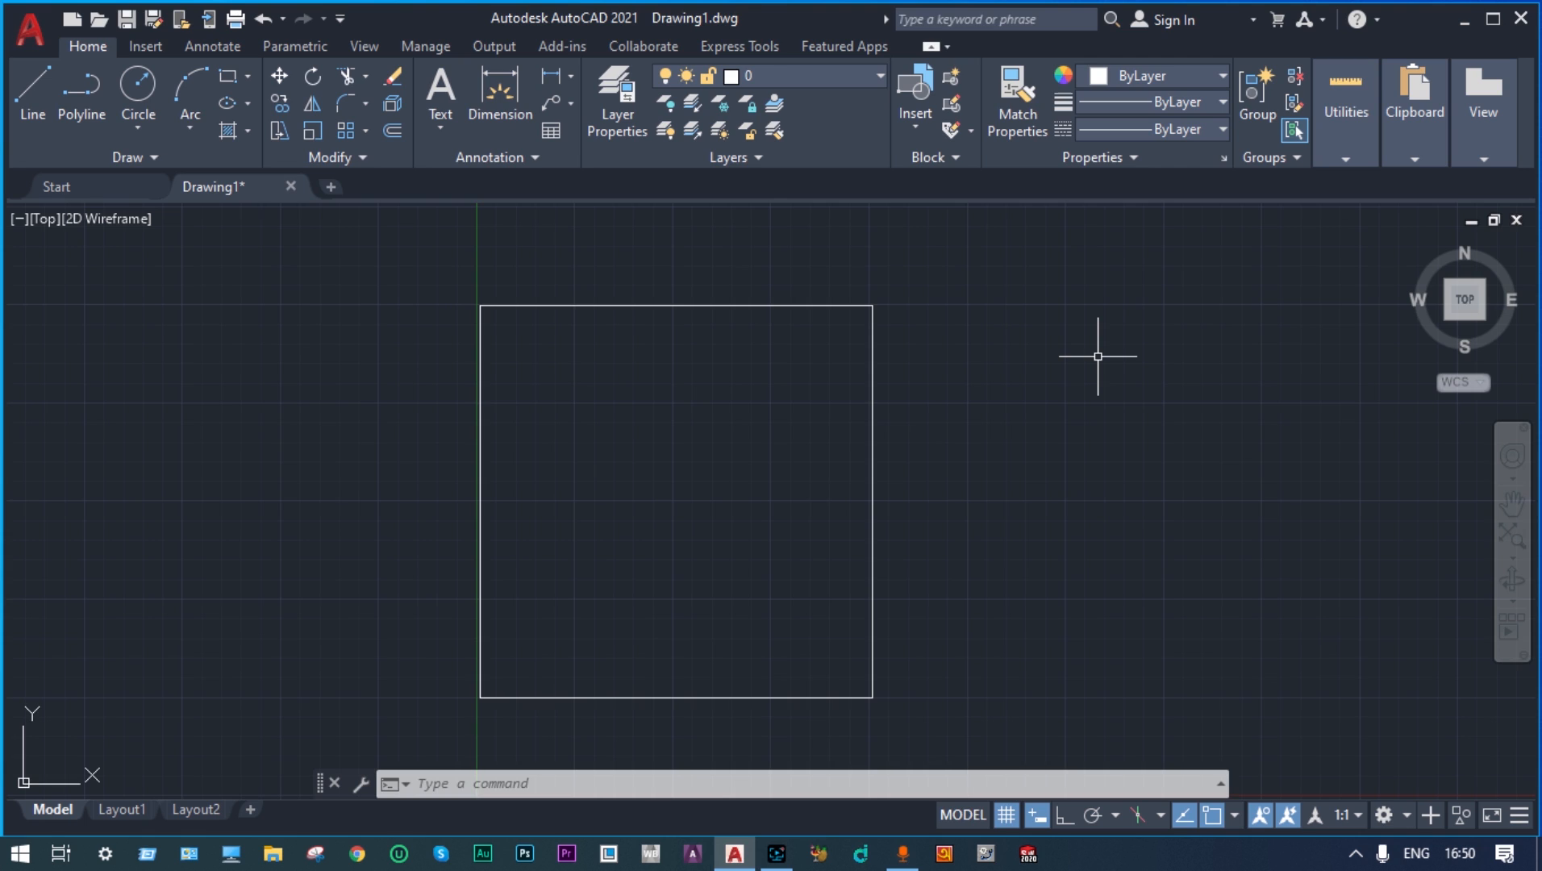
Make Centre Line the current layer and draw a vertical line between the midpoints of the square's upper and lower edges
left_click(880, 75)
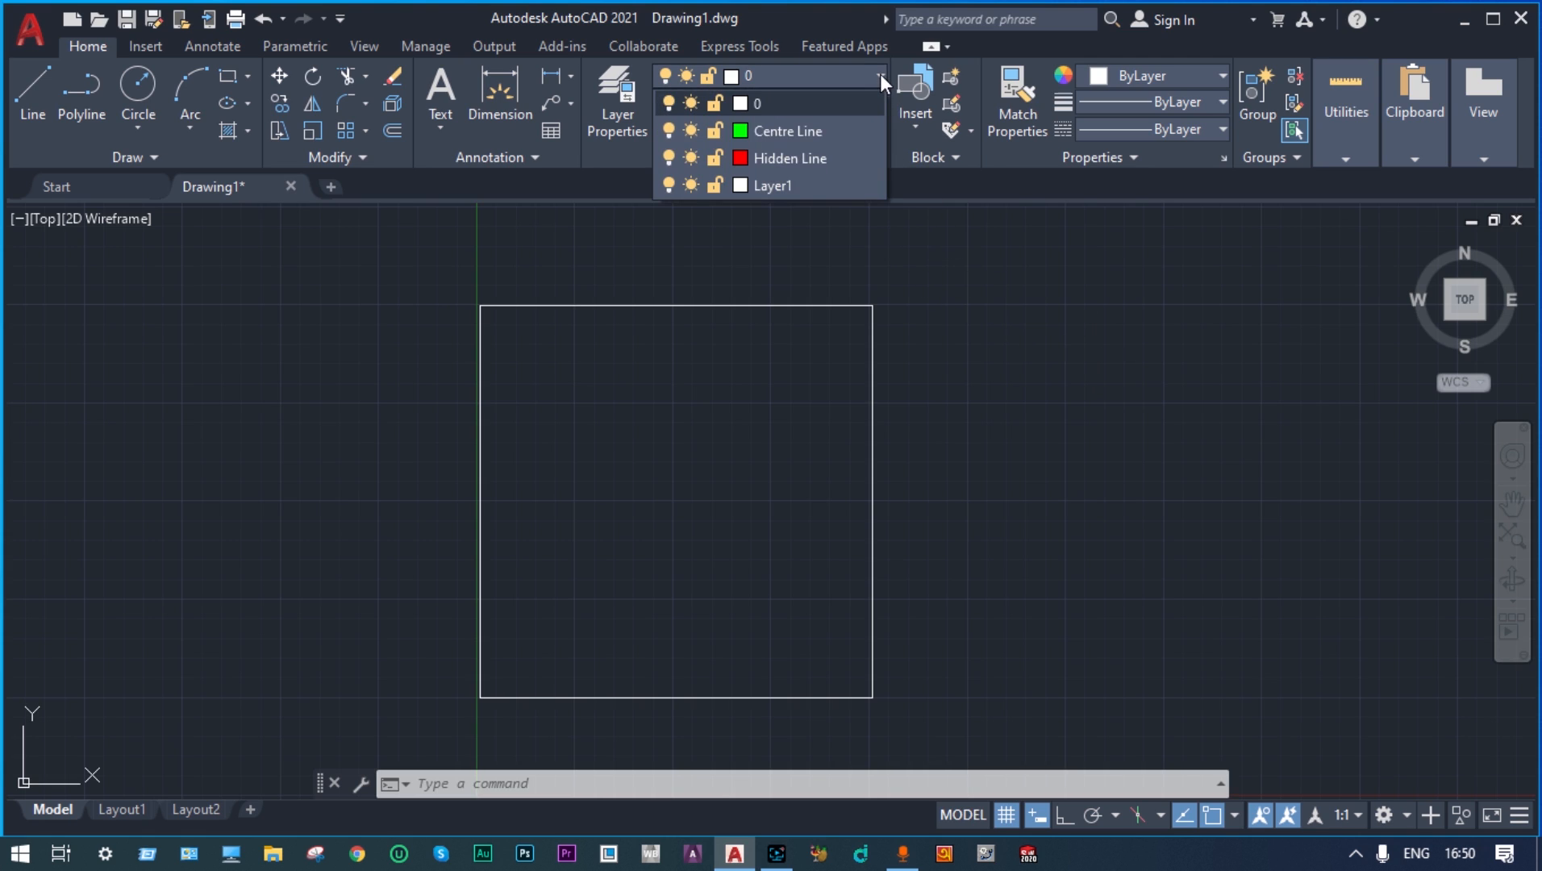
left_click(840, 130)
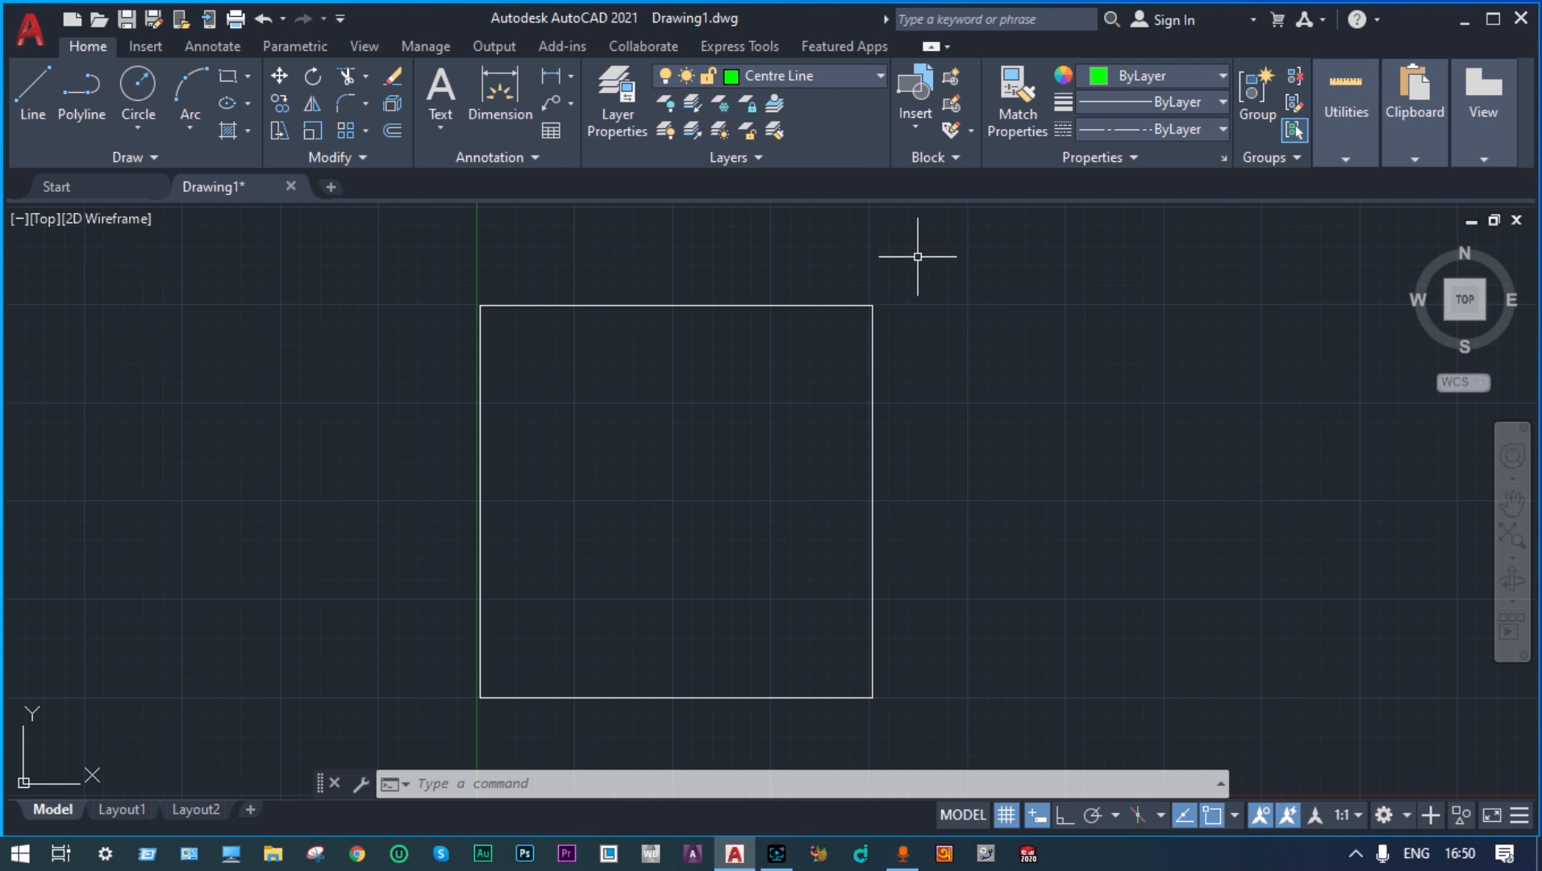
left_click(32, 92)
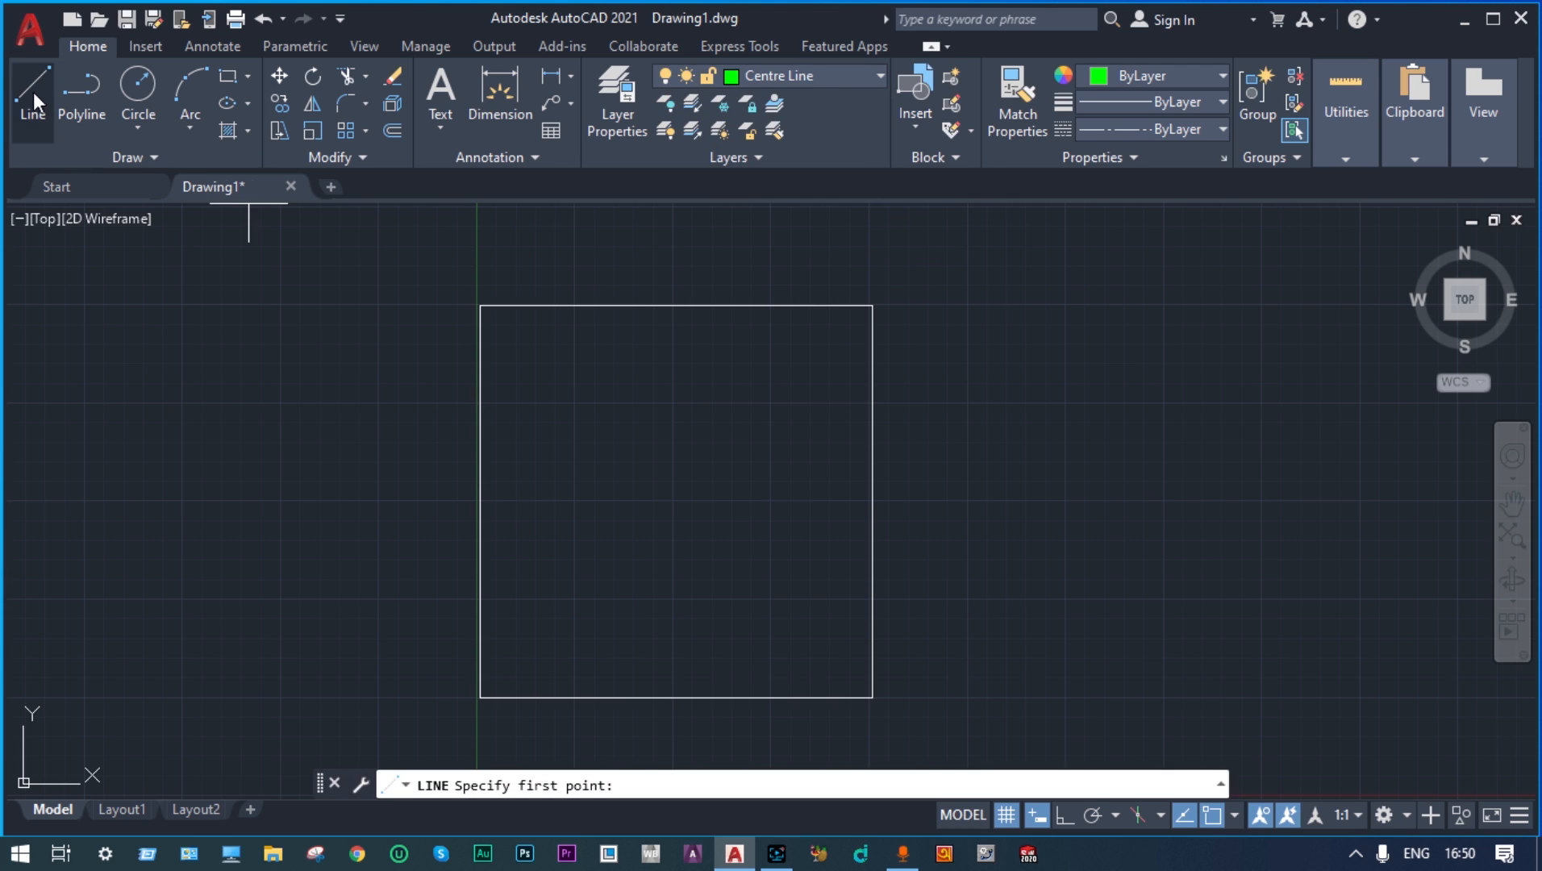
left_click(676, 304)
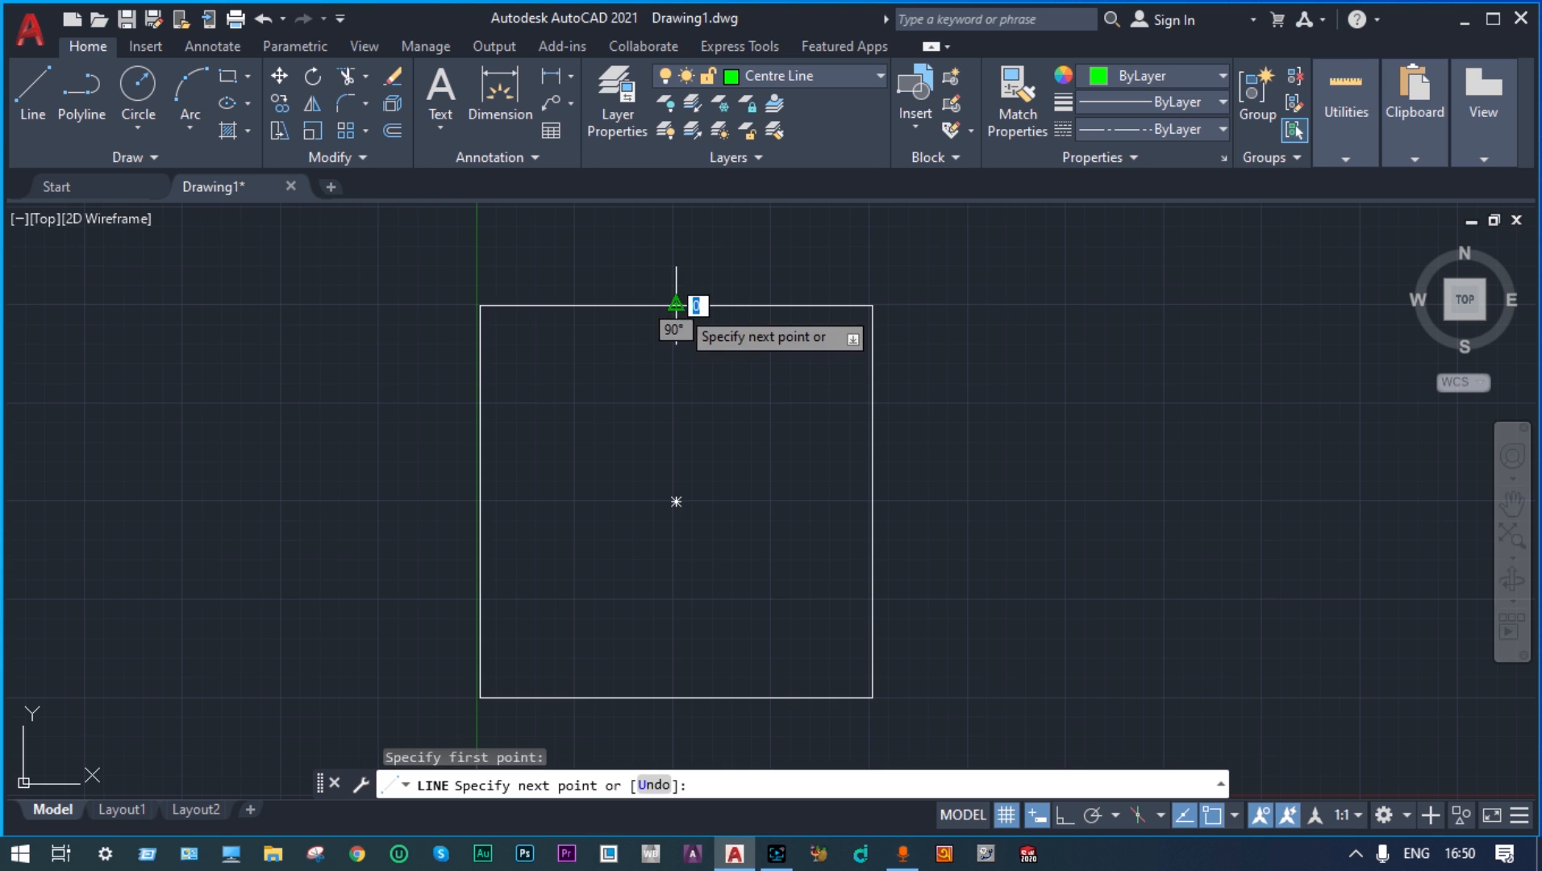
left_click(676, 697)
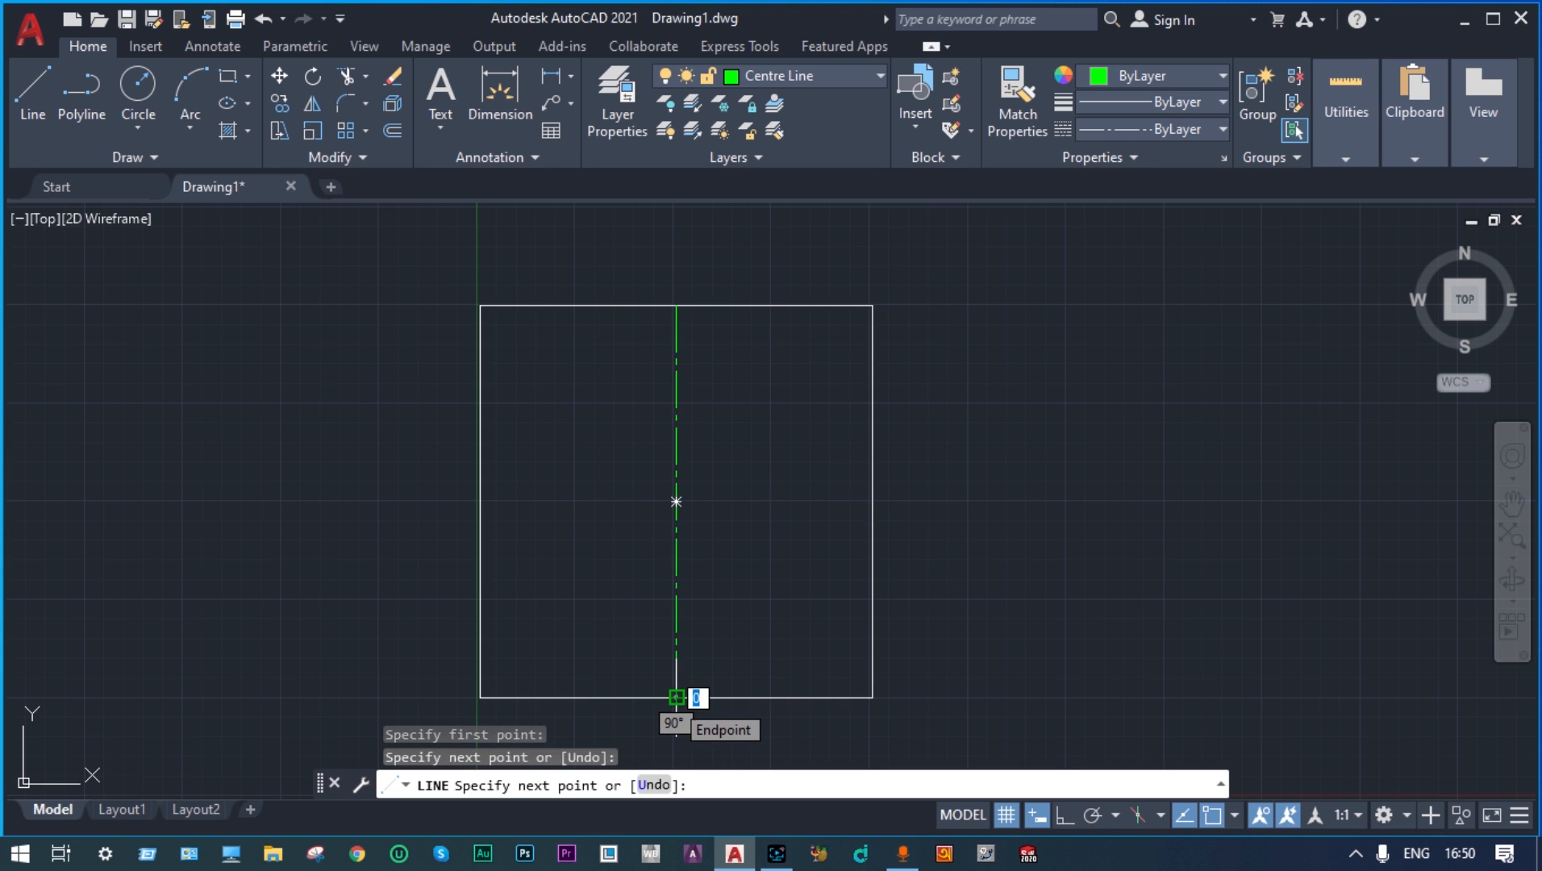
key("Escape")
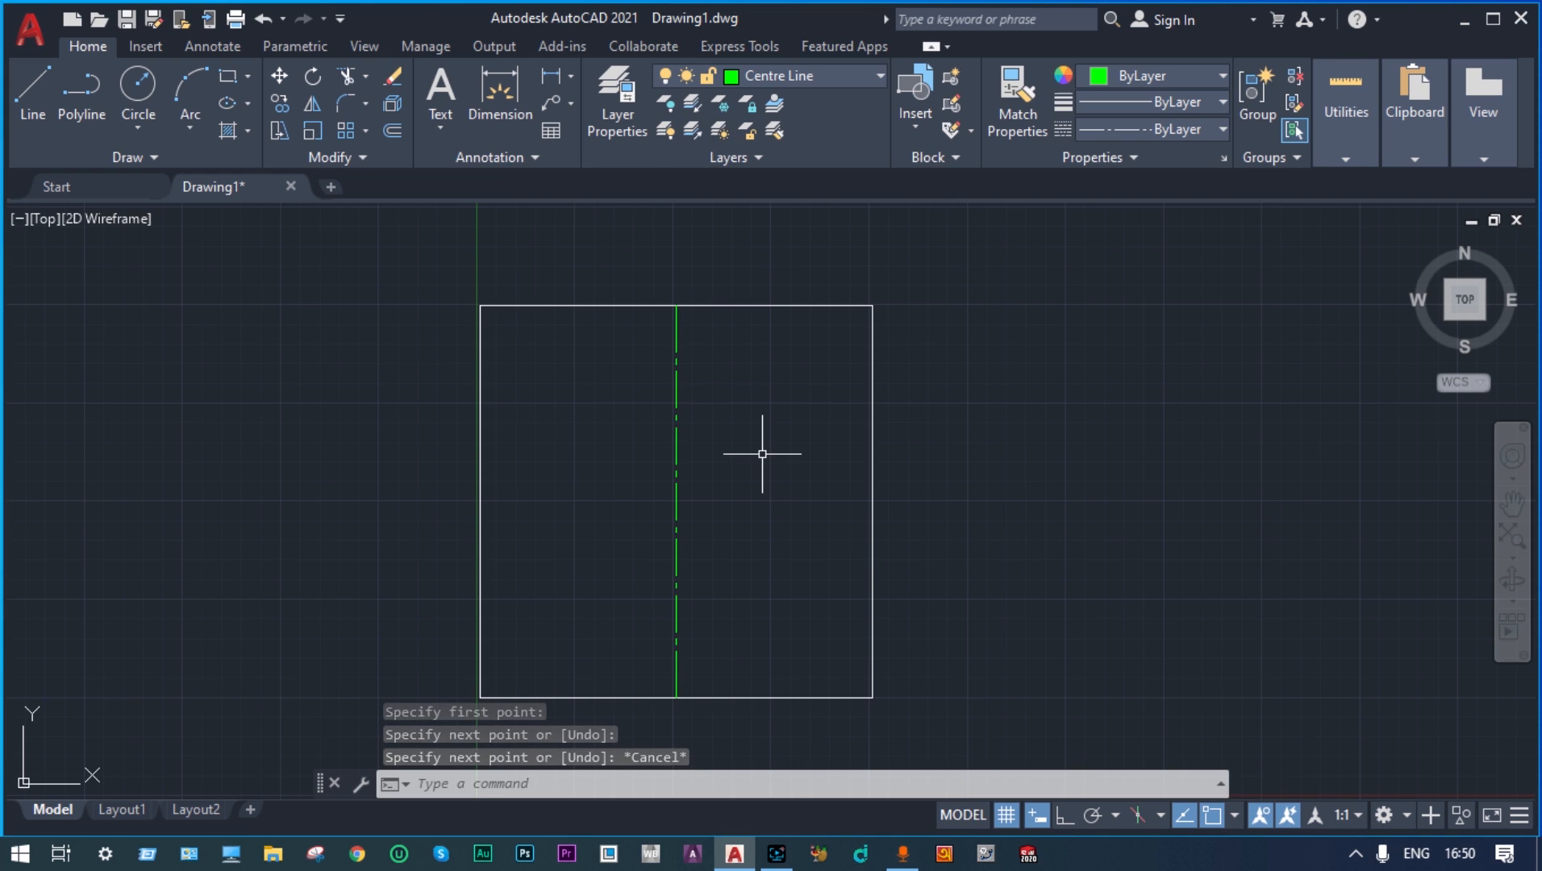
Draw a horizontal centre line between the midpoints of the square's left and right edges
key("Return")
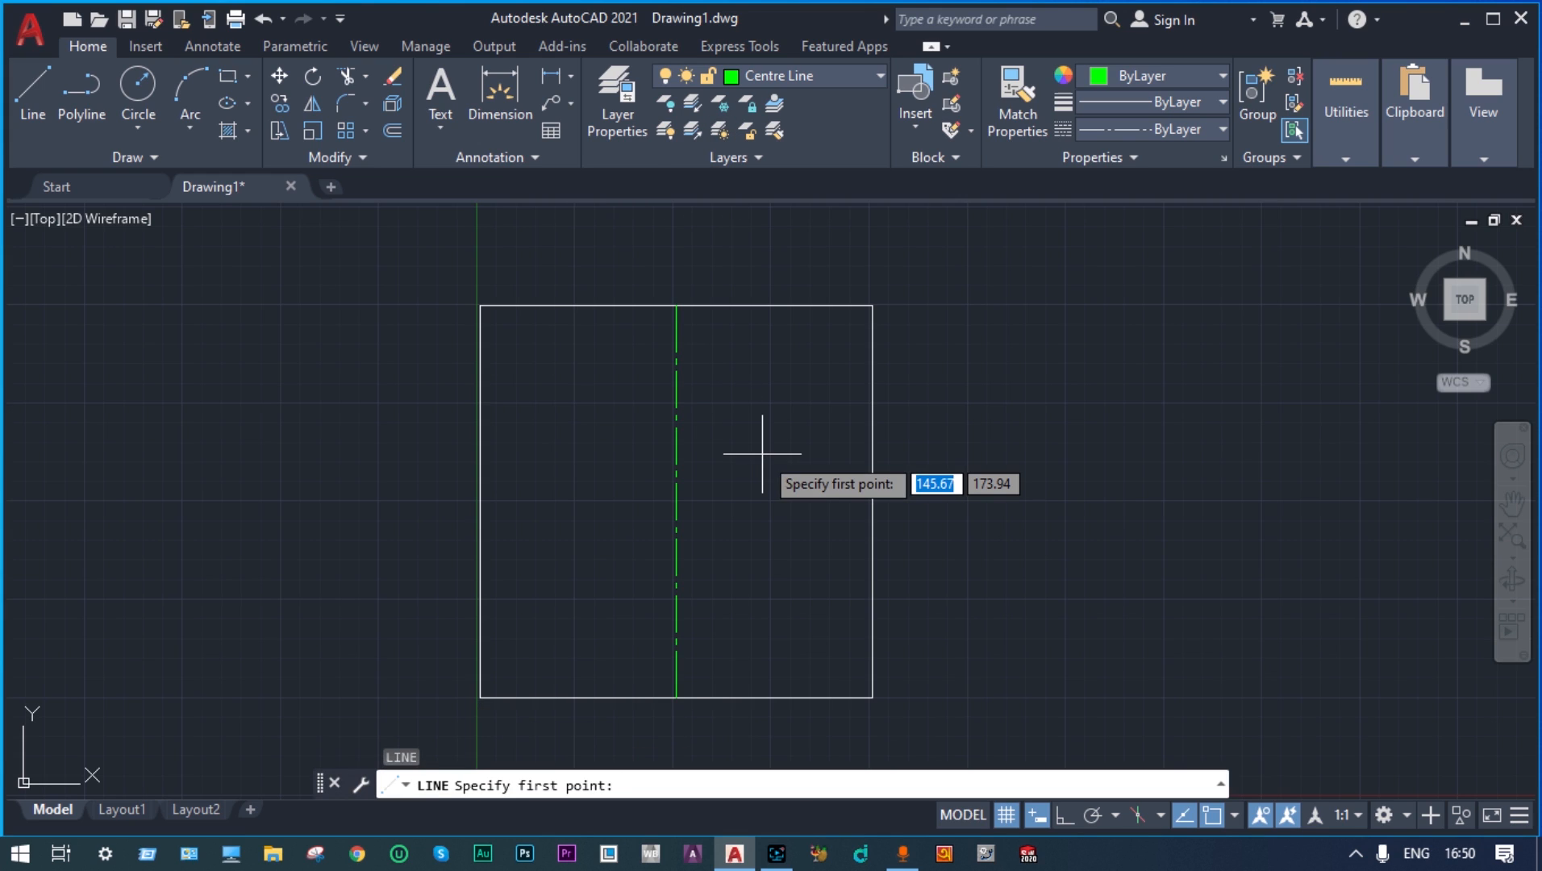
left_click(480, 500)
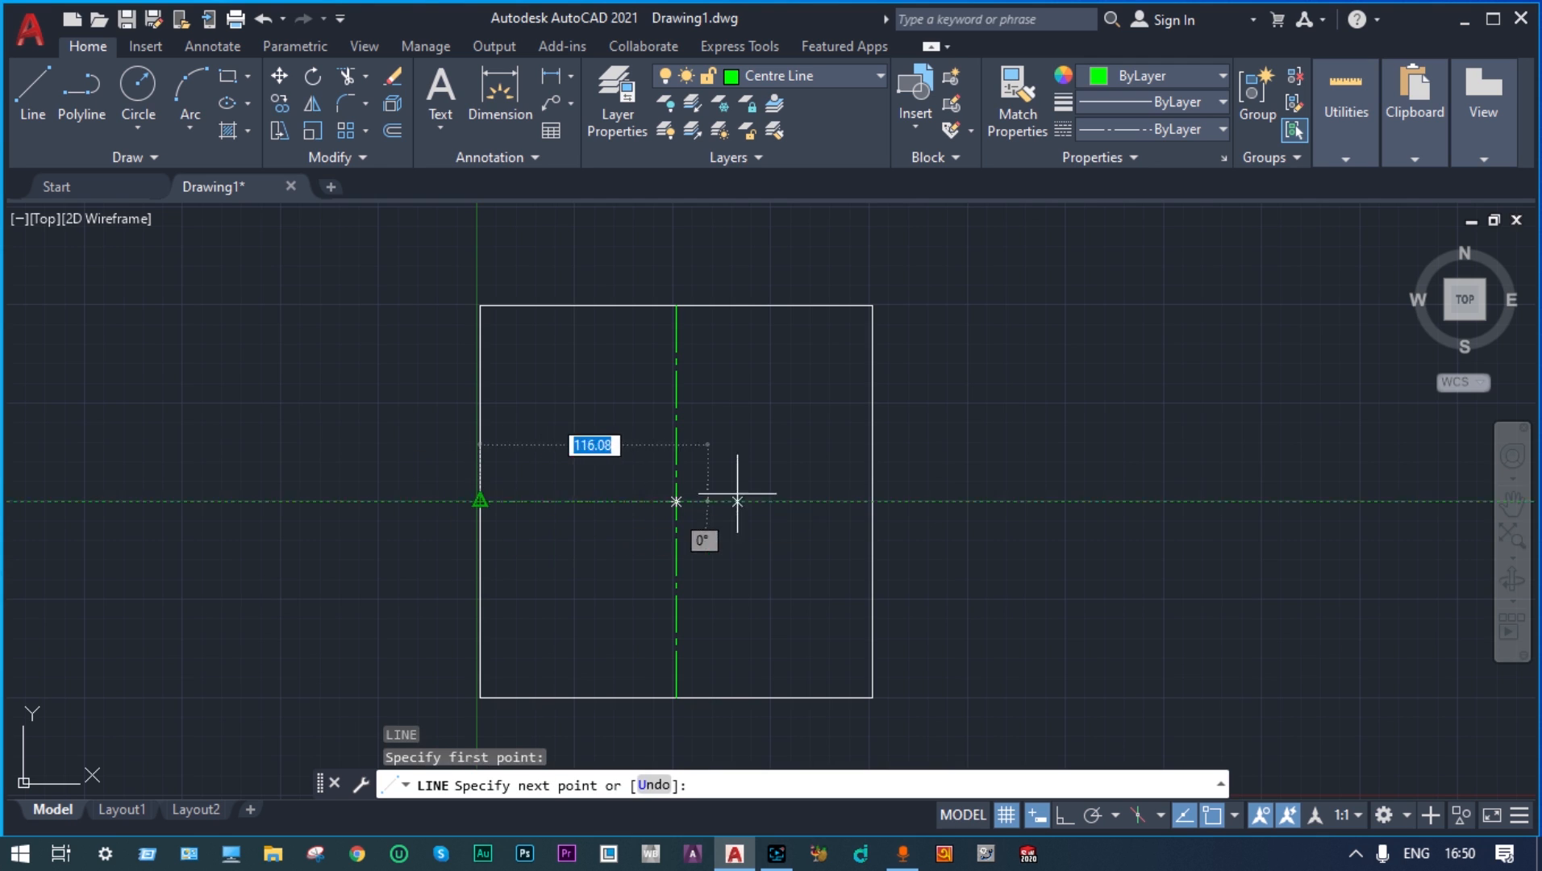
left_click(872, 501)
key("Escape")
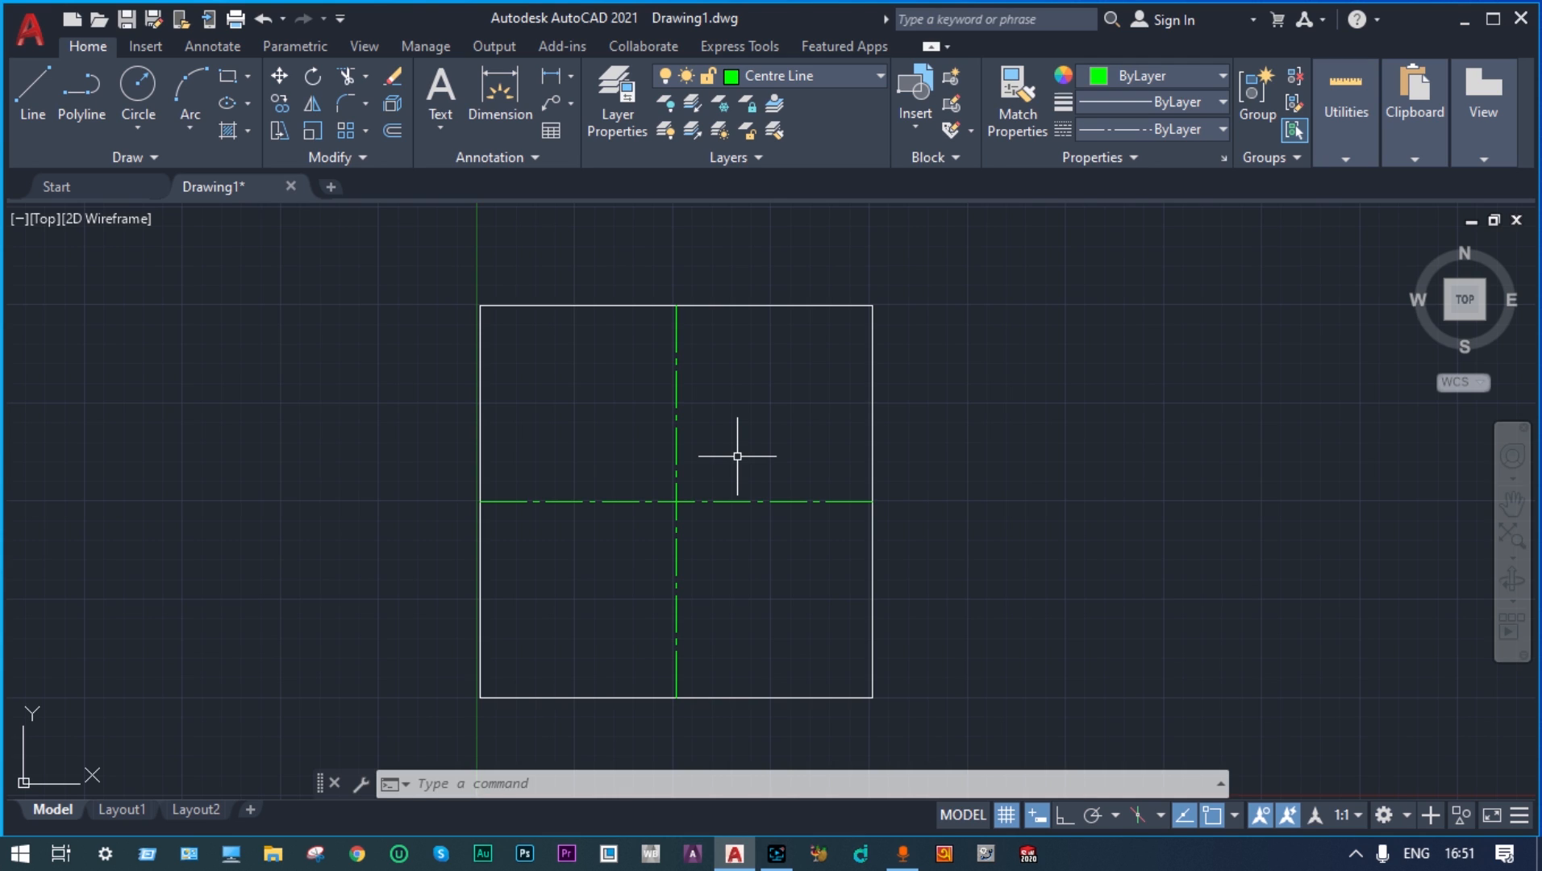
Set the drawing's global linetype scale factor (LTSCALE) to 0.5
type("LTS")
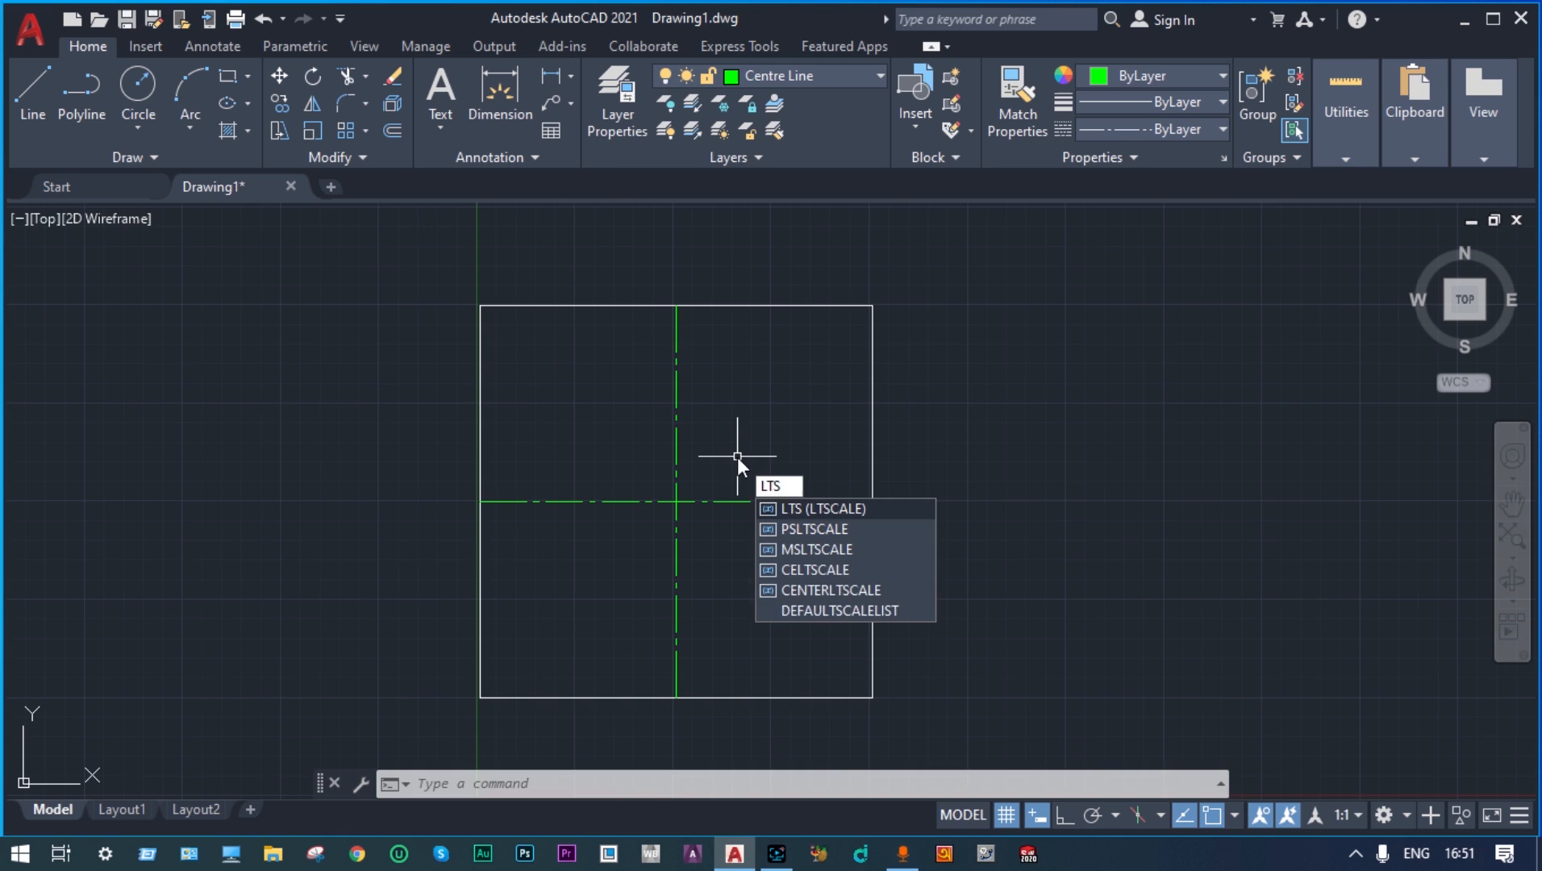
key("Return")
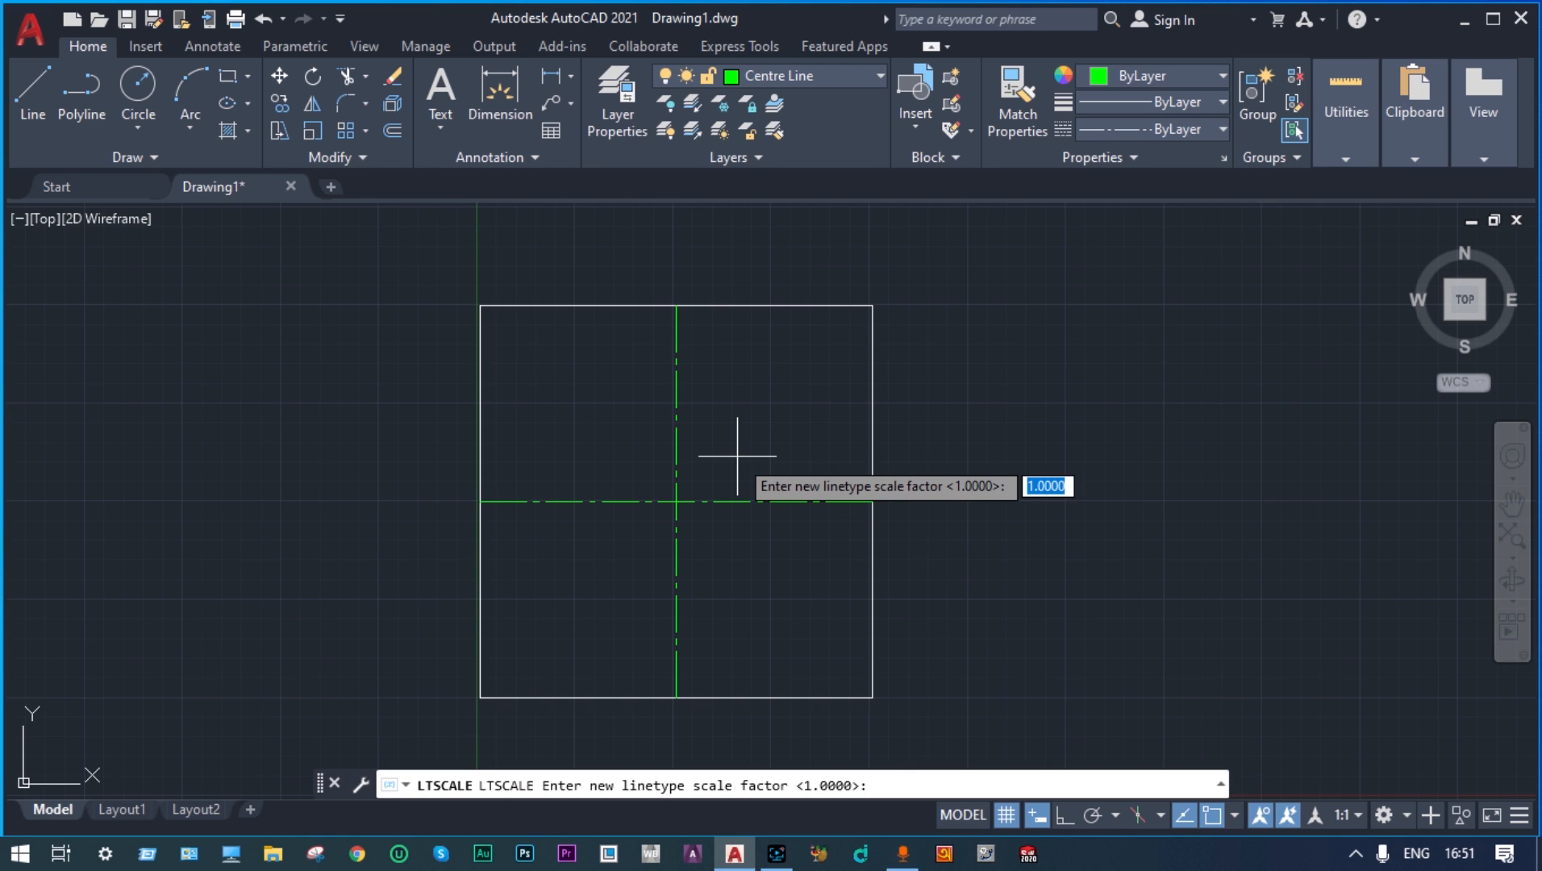
type("0.5")
key("Return")
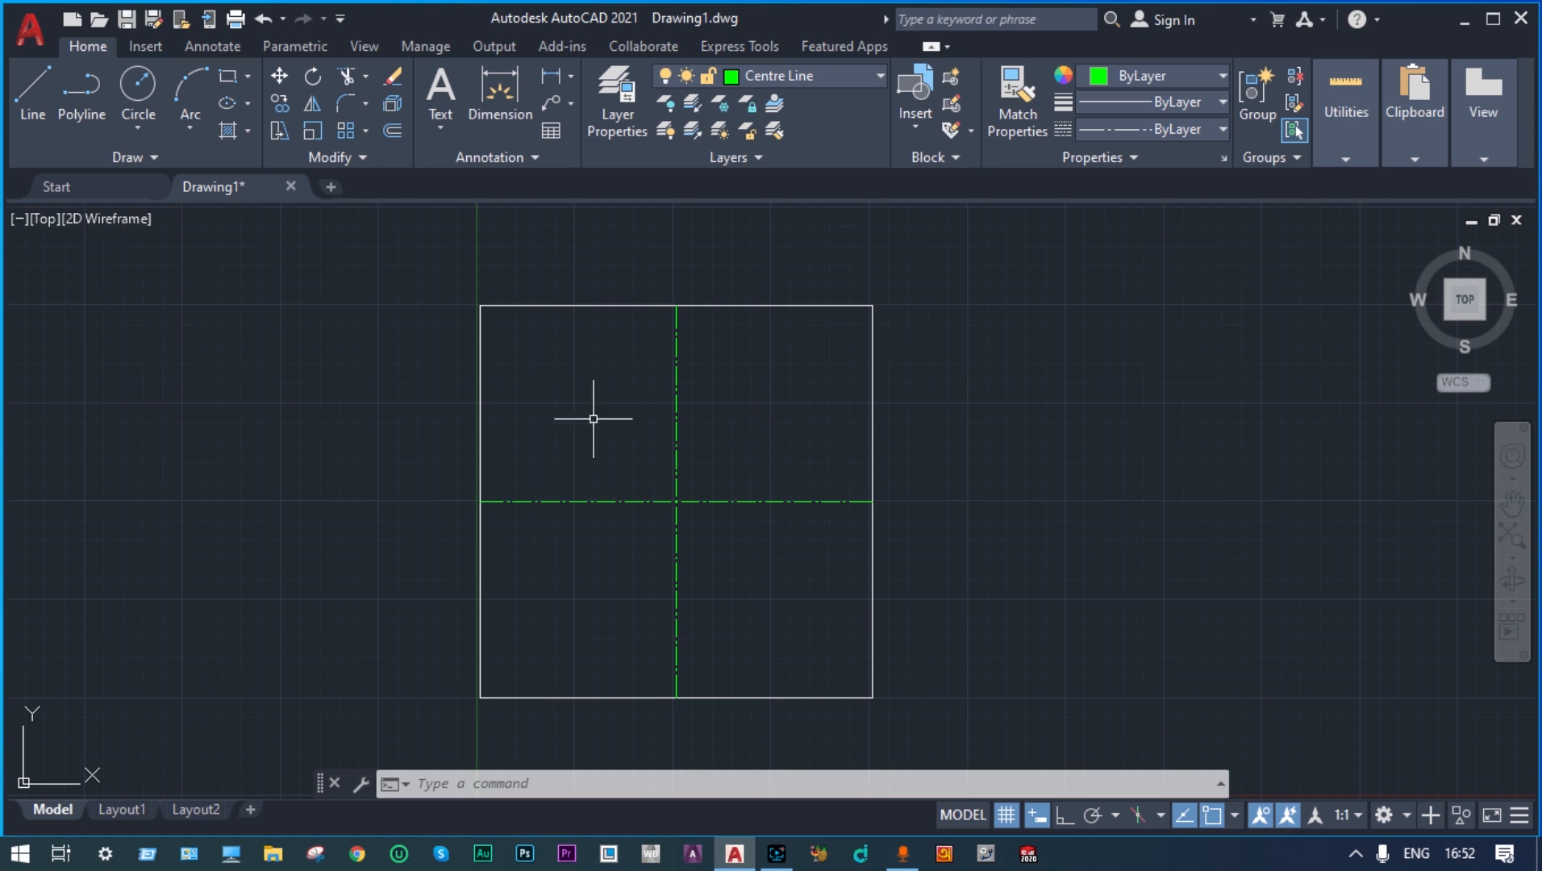
Make layer 0 current and draw a circle of 50 mm diameter in the middle of the square's upper right quadrant
left_click(879, 74)
left_click(776, 104)
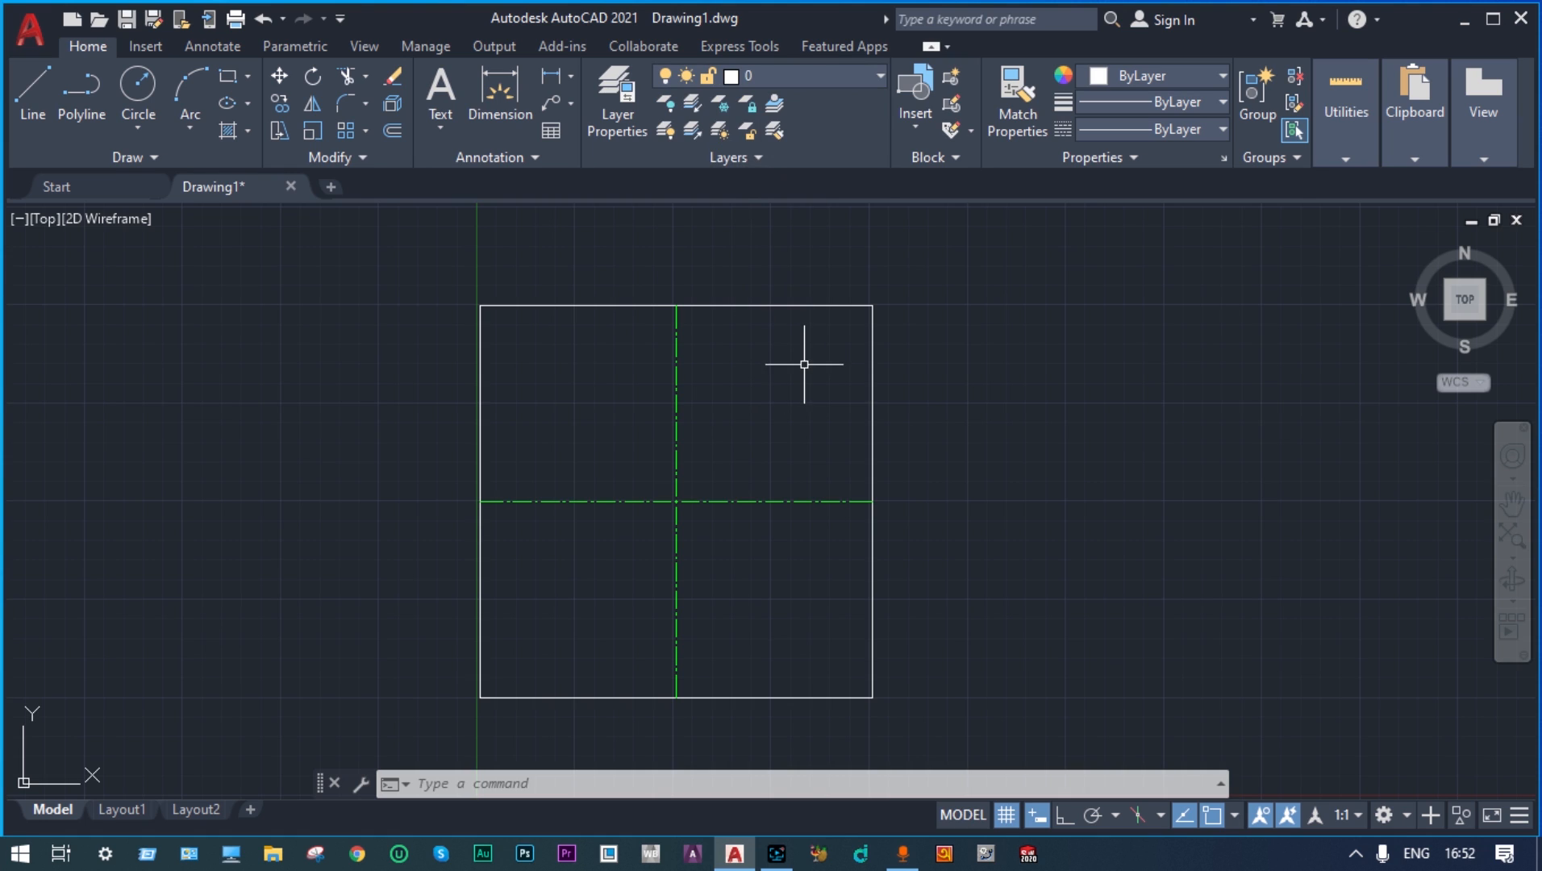
left_click(146, 88)
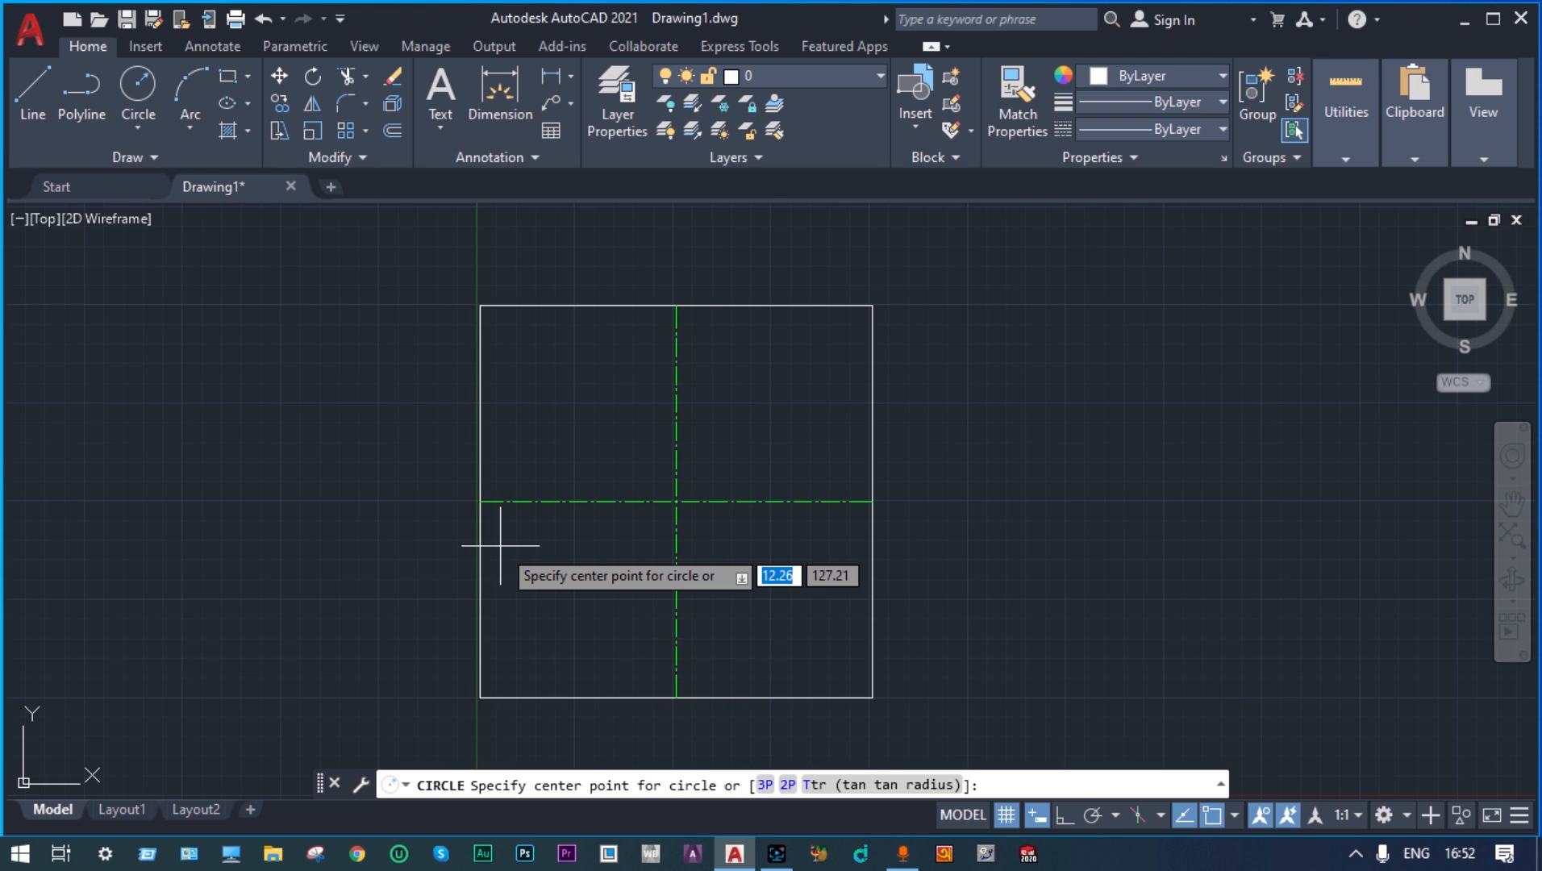
left_click(769, 404)
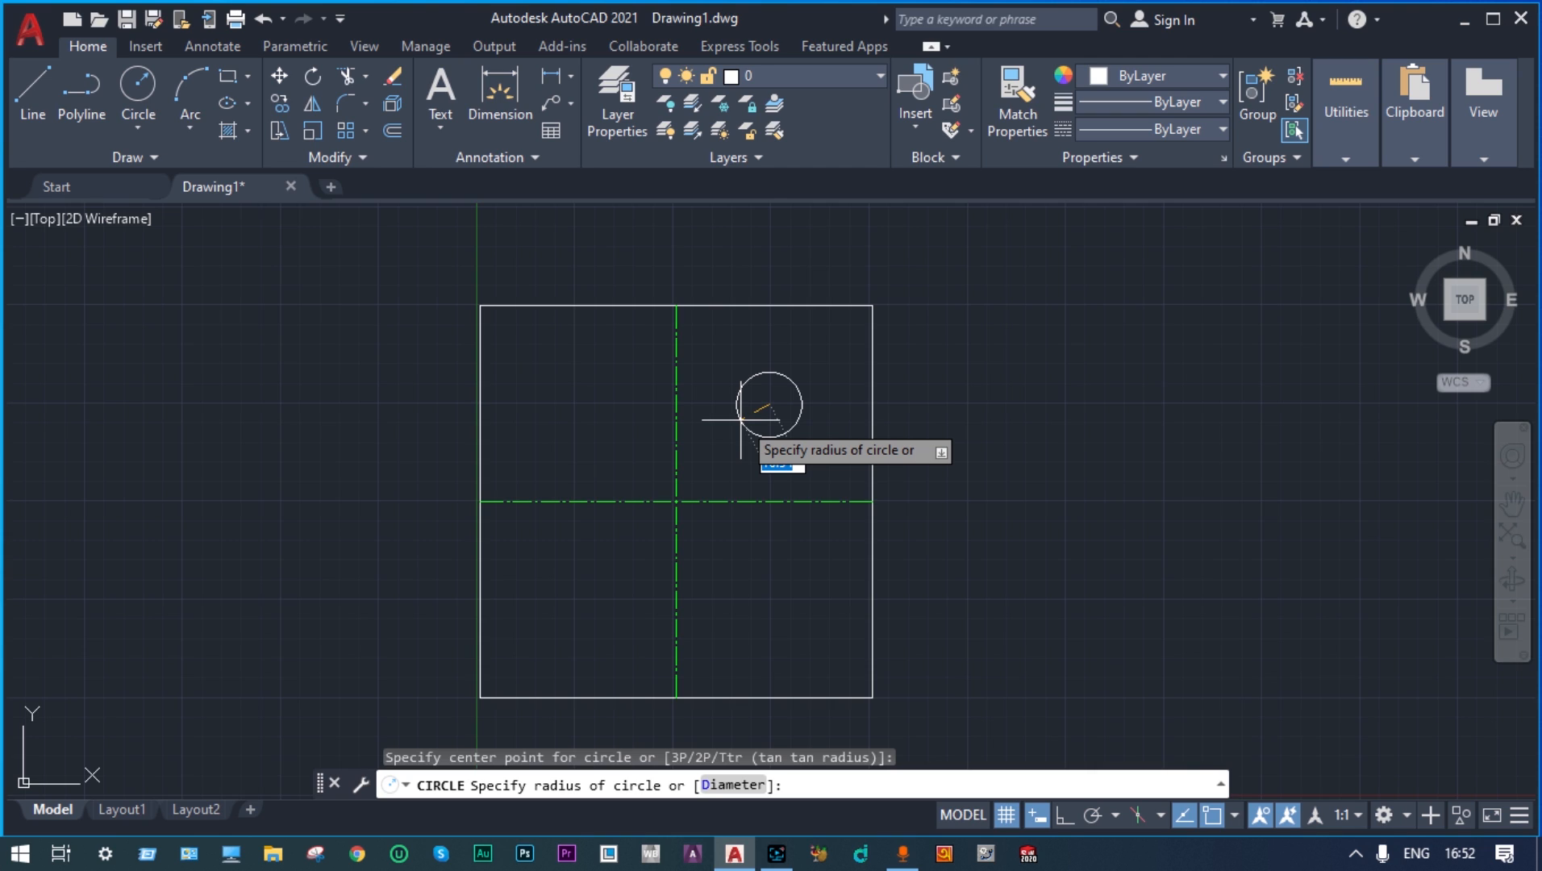
type("d")
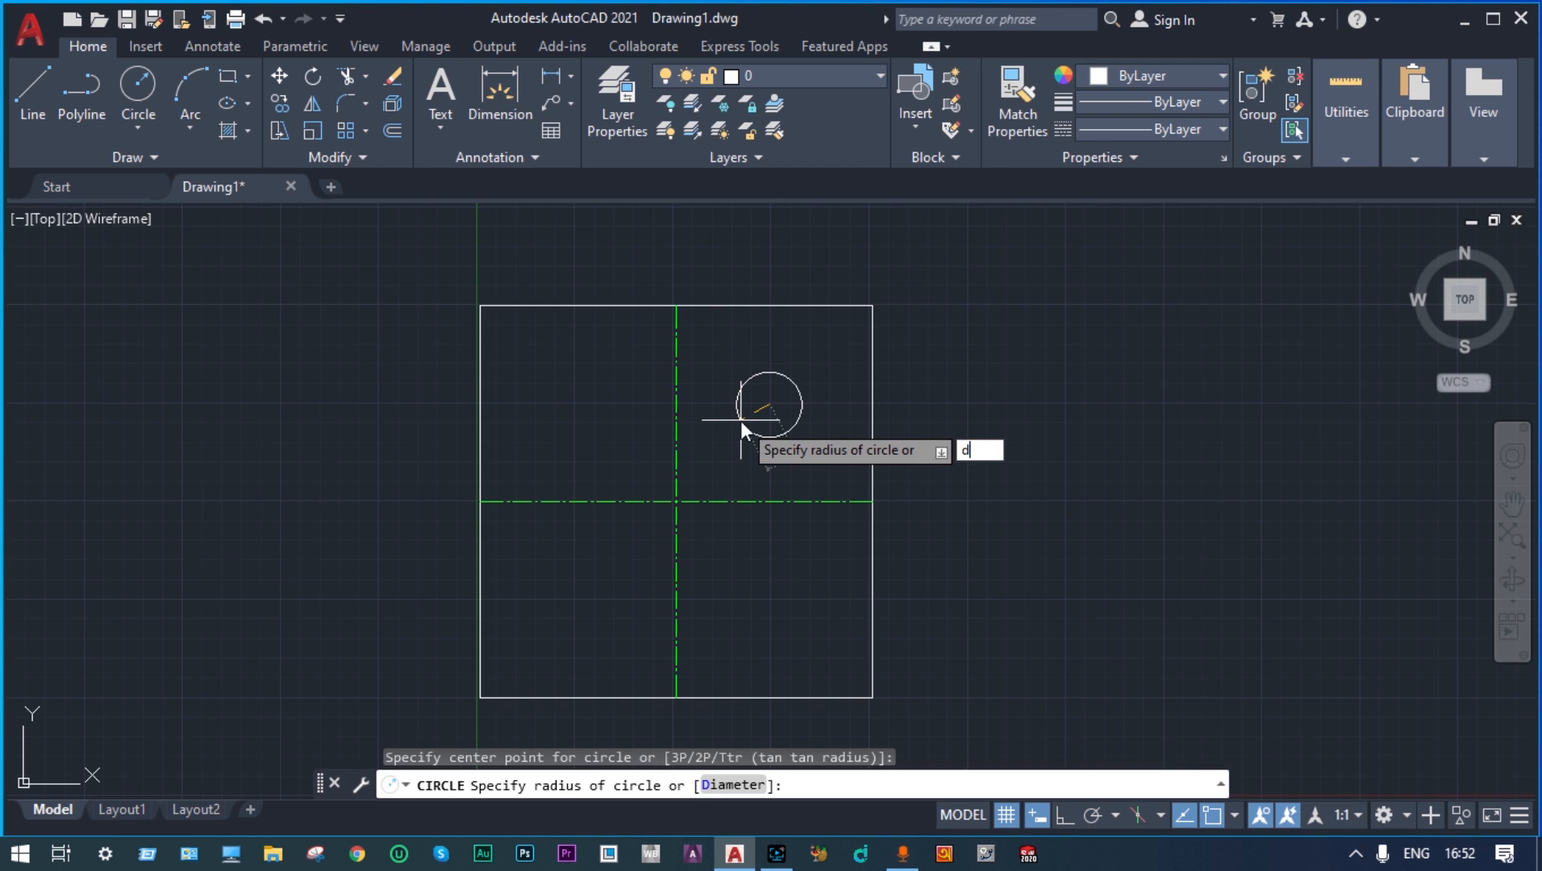
key("Return")
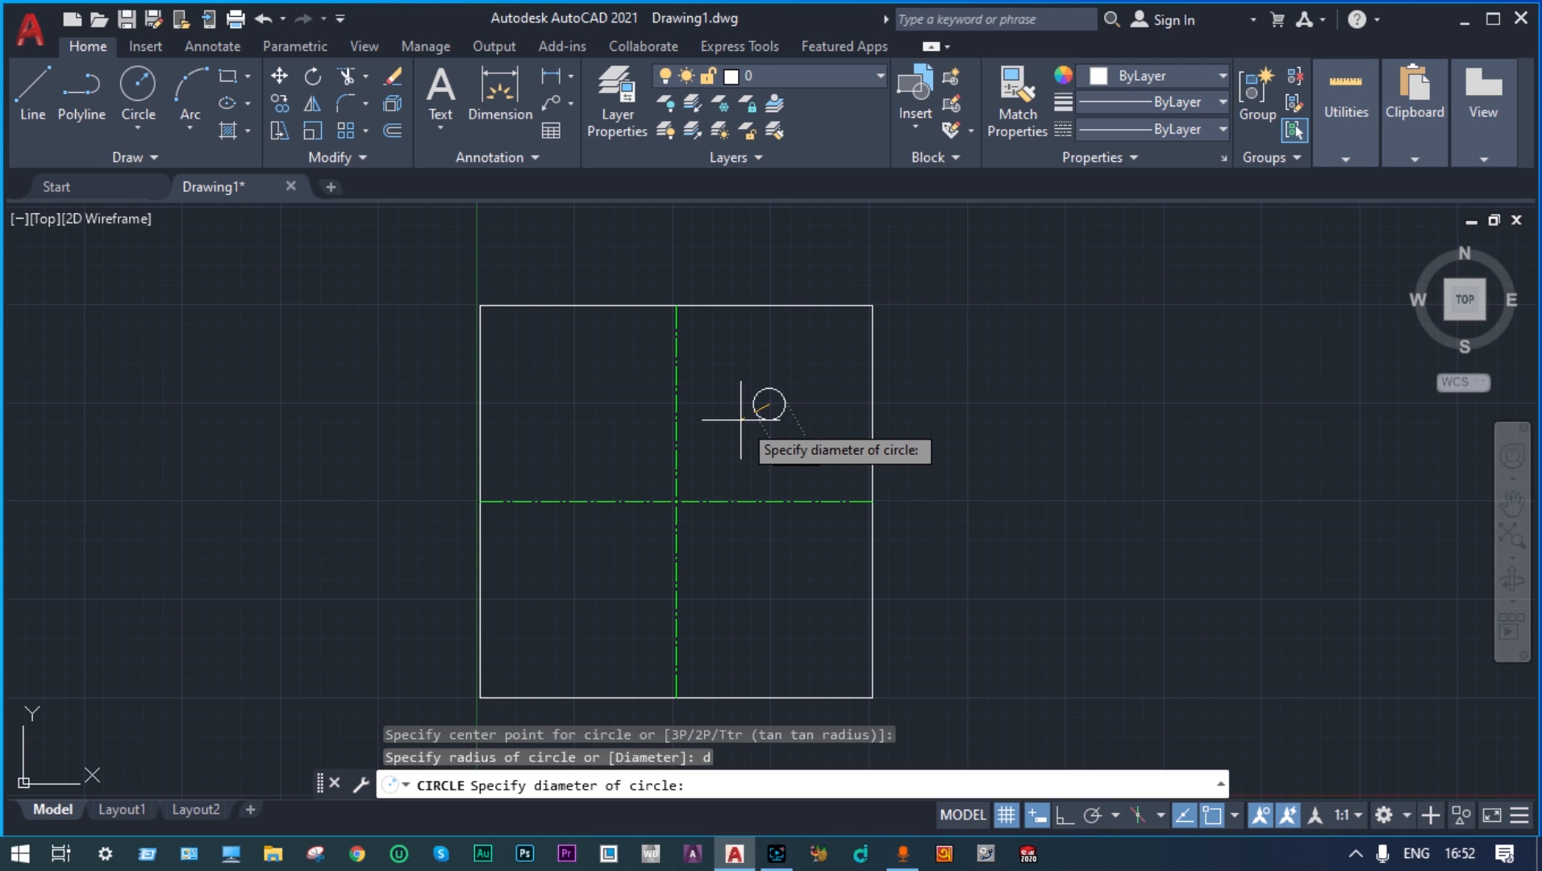
type("50")
key("Return")
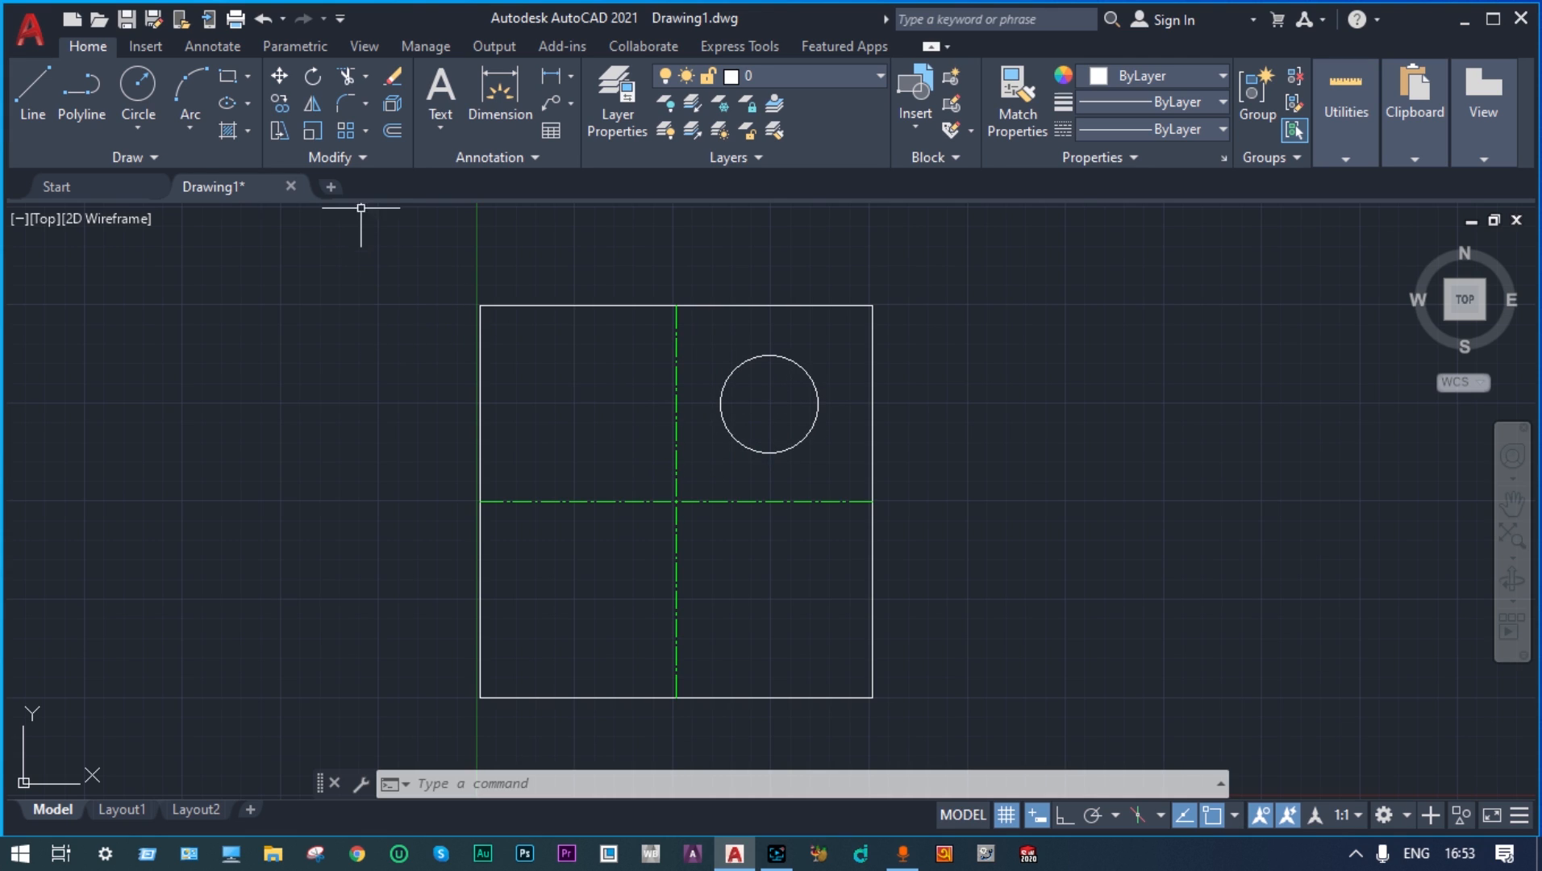
Mirror the upper right circle about the vertical centre line, keeping the source circle
left_click(318, 106)
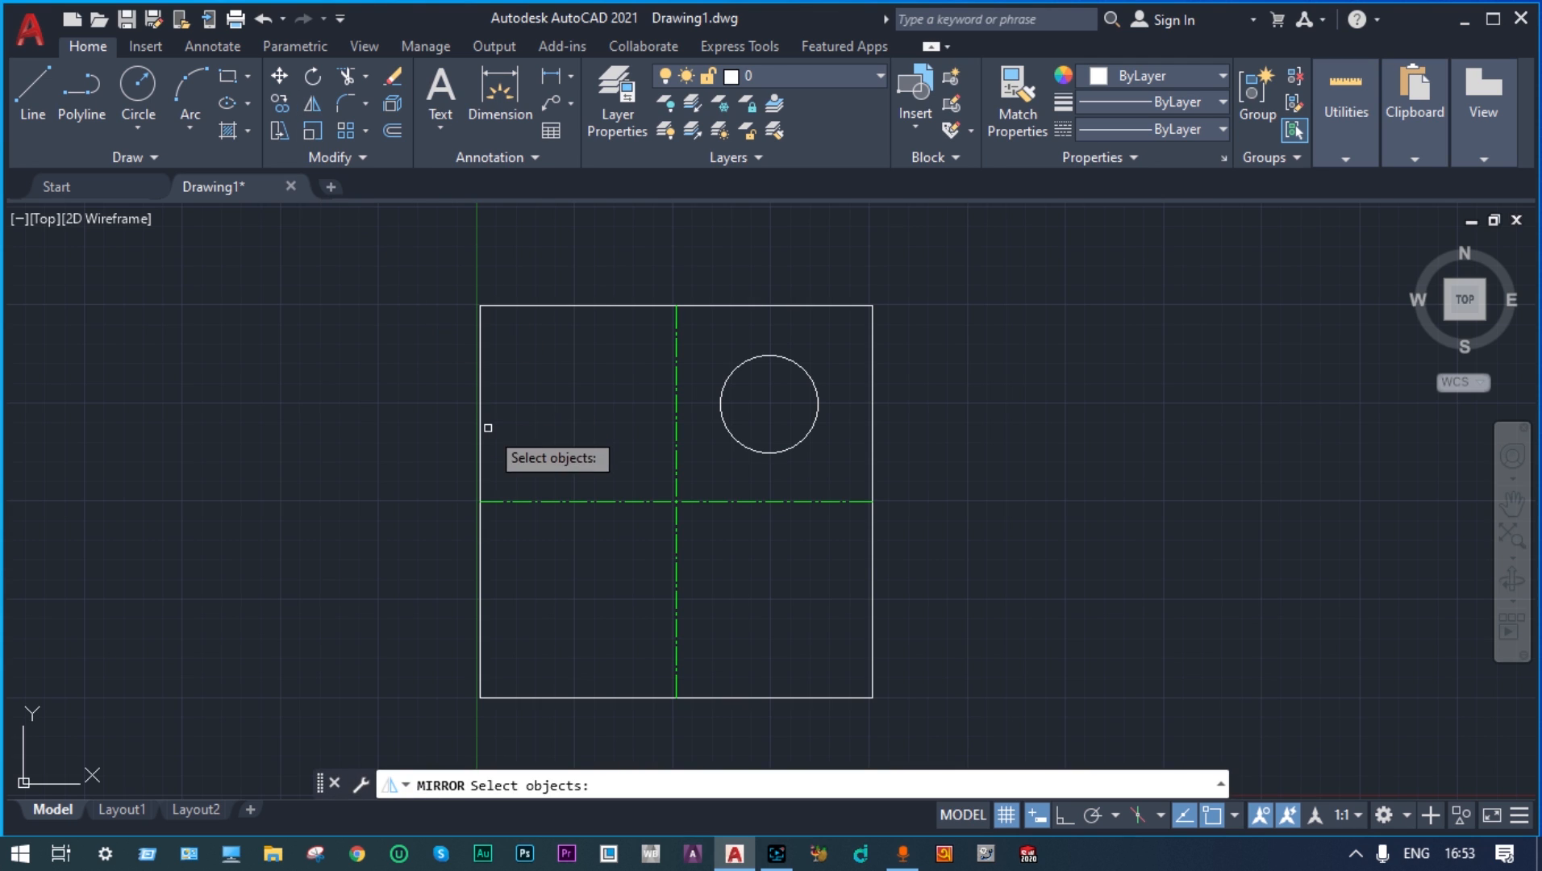
left_click(726, 379)
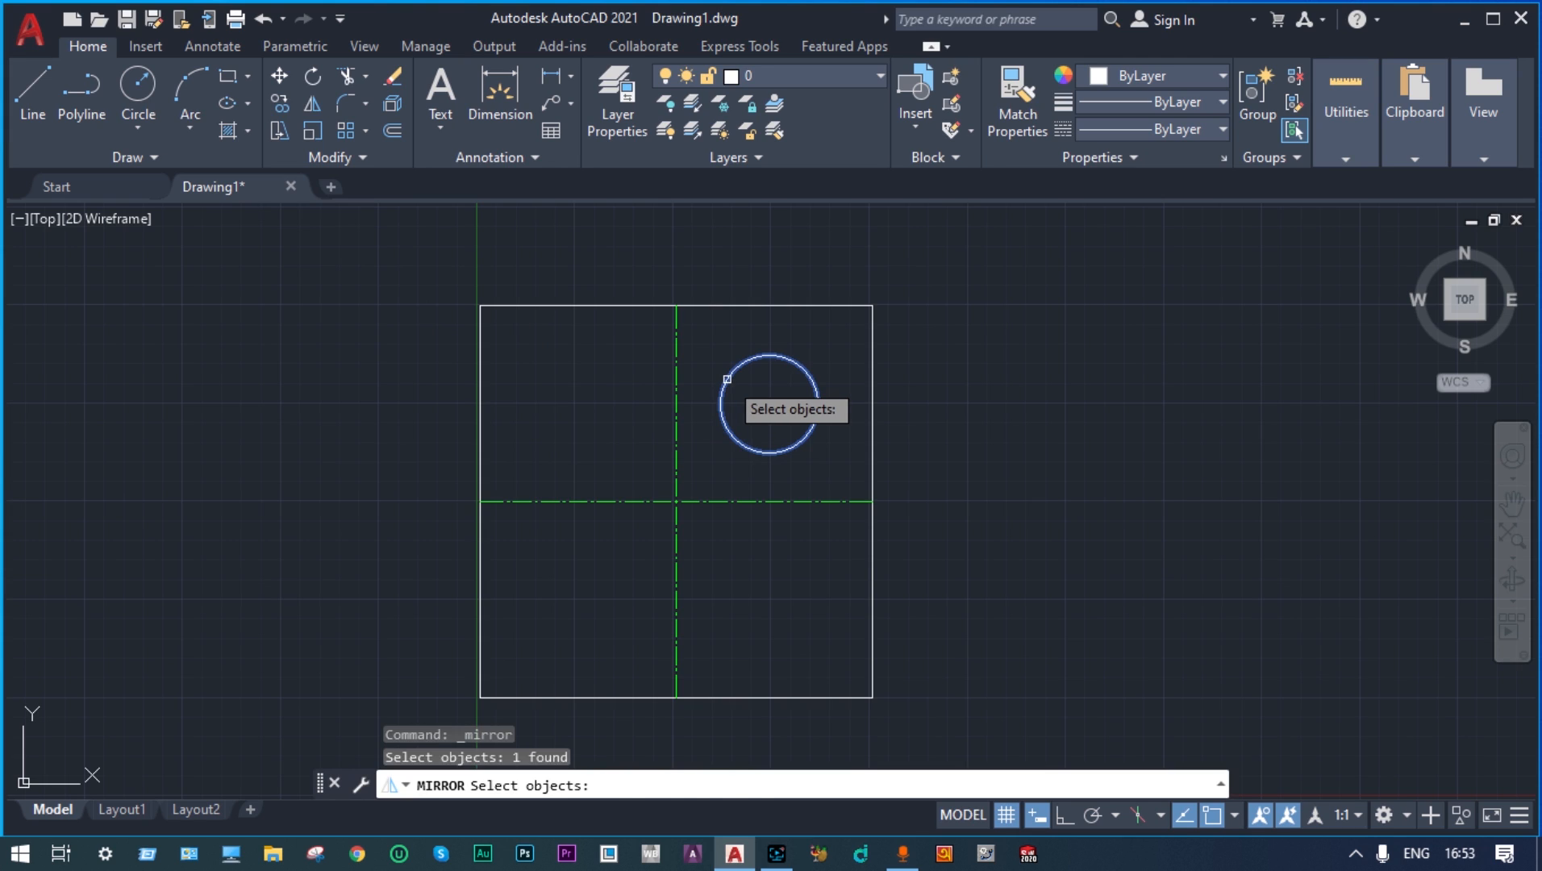
key("Return")
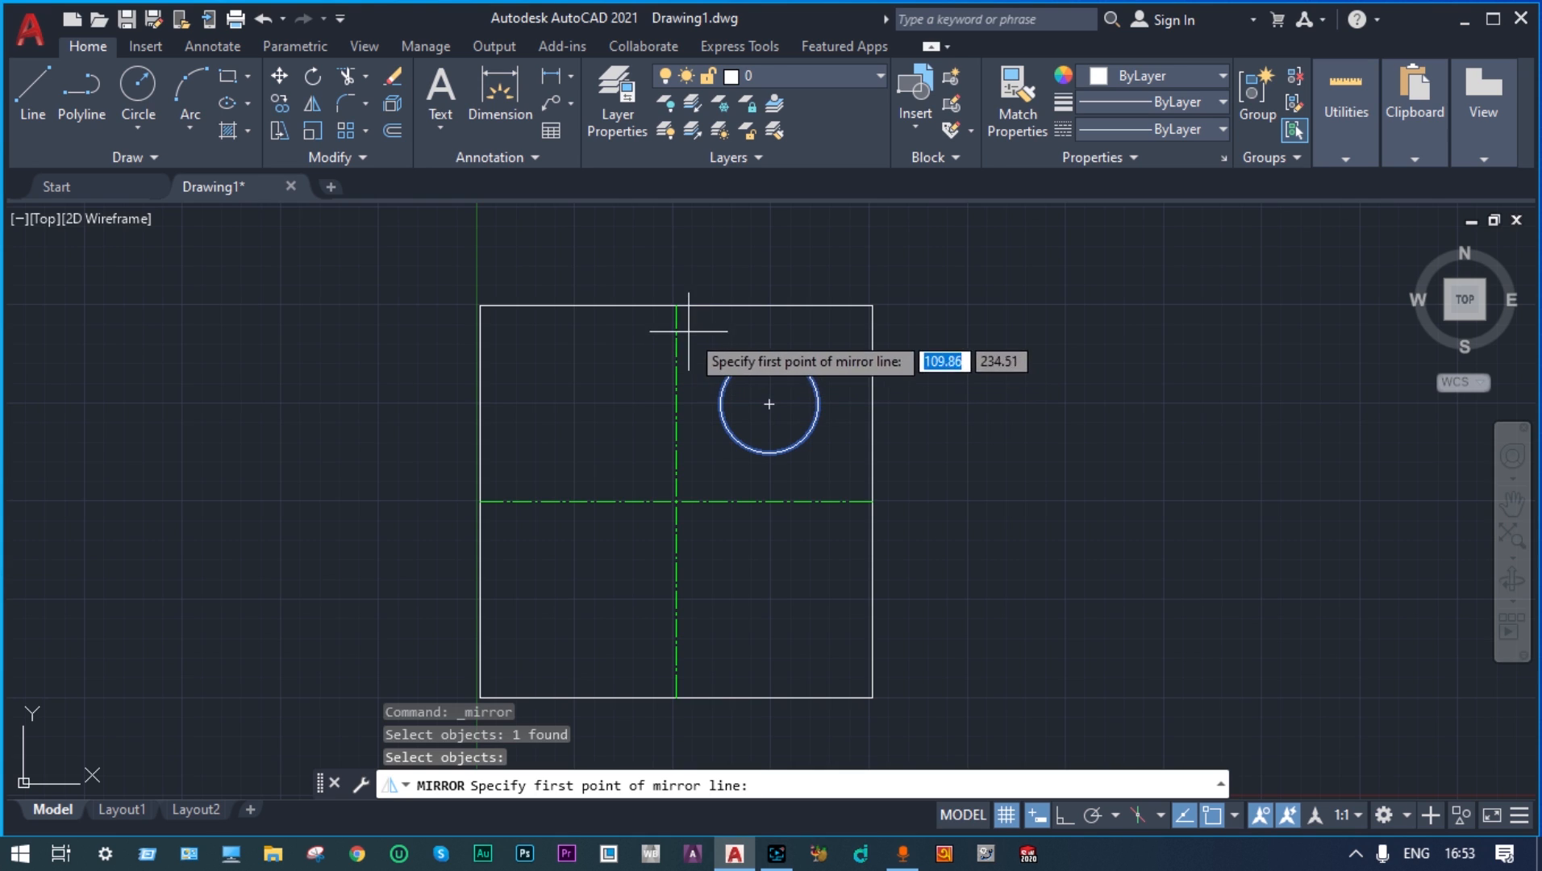
left_click(676, 304)
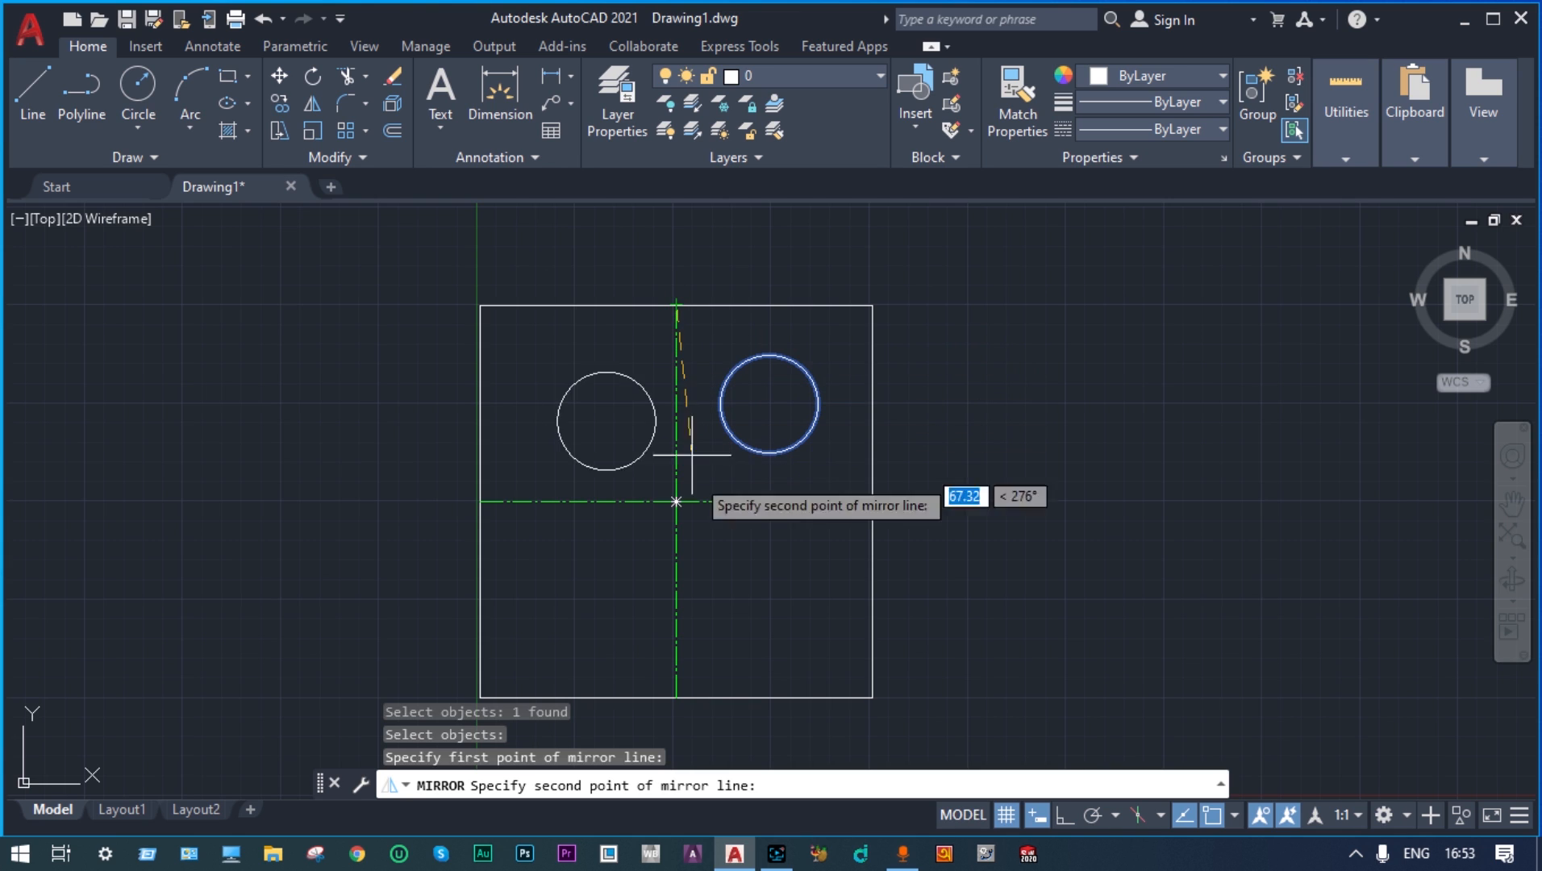
left_click(675, 693)
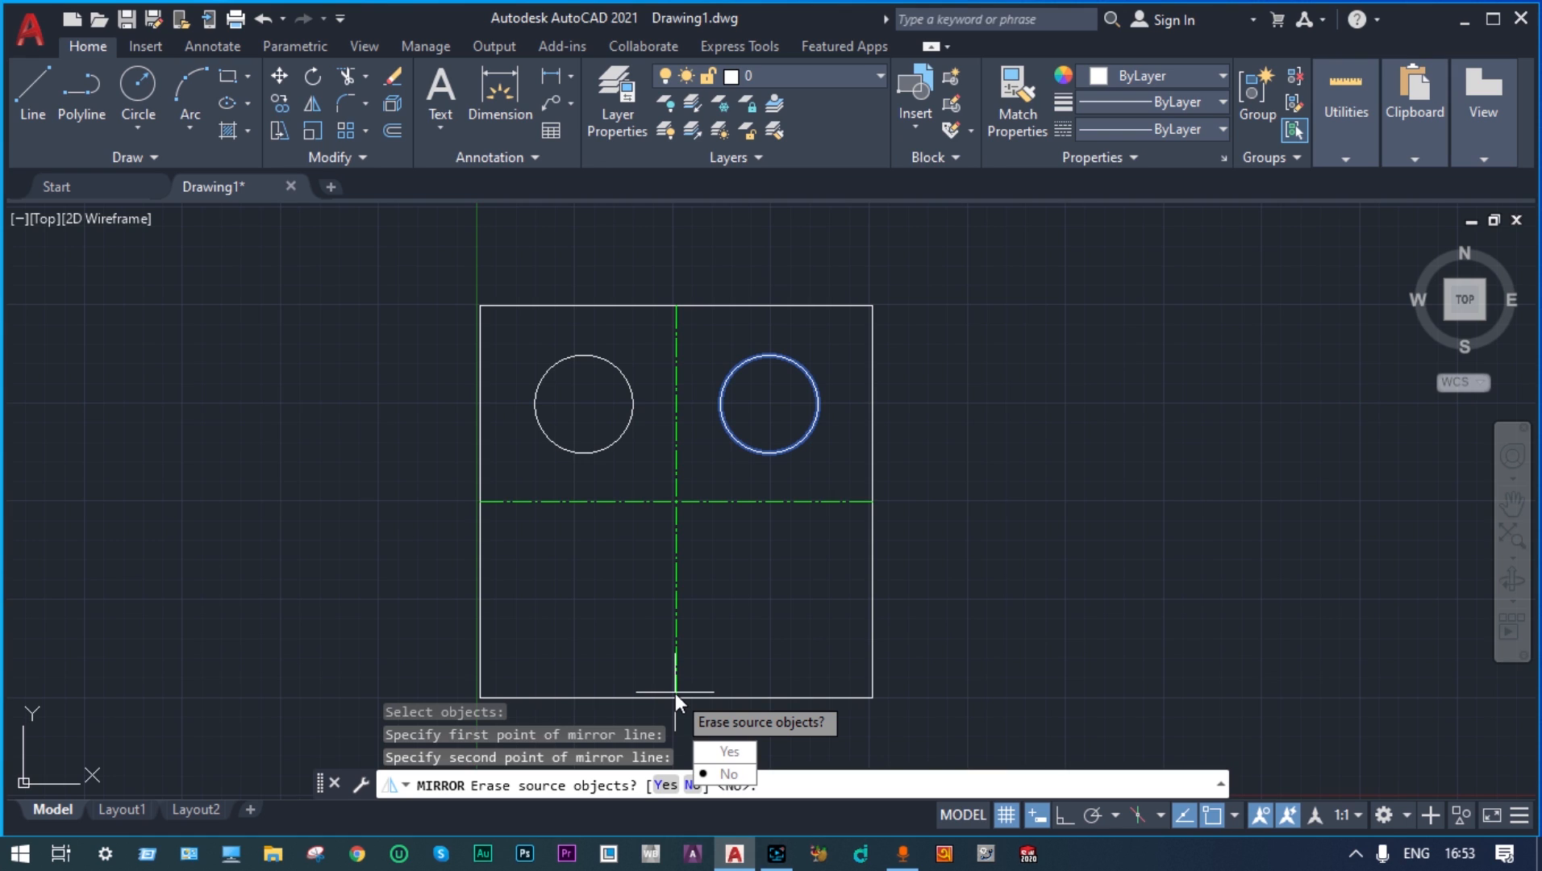
key("Return")
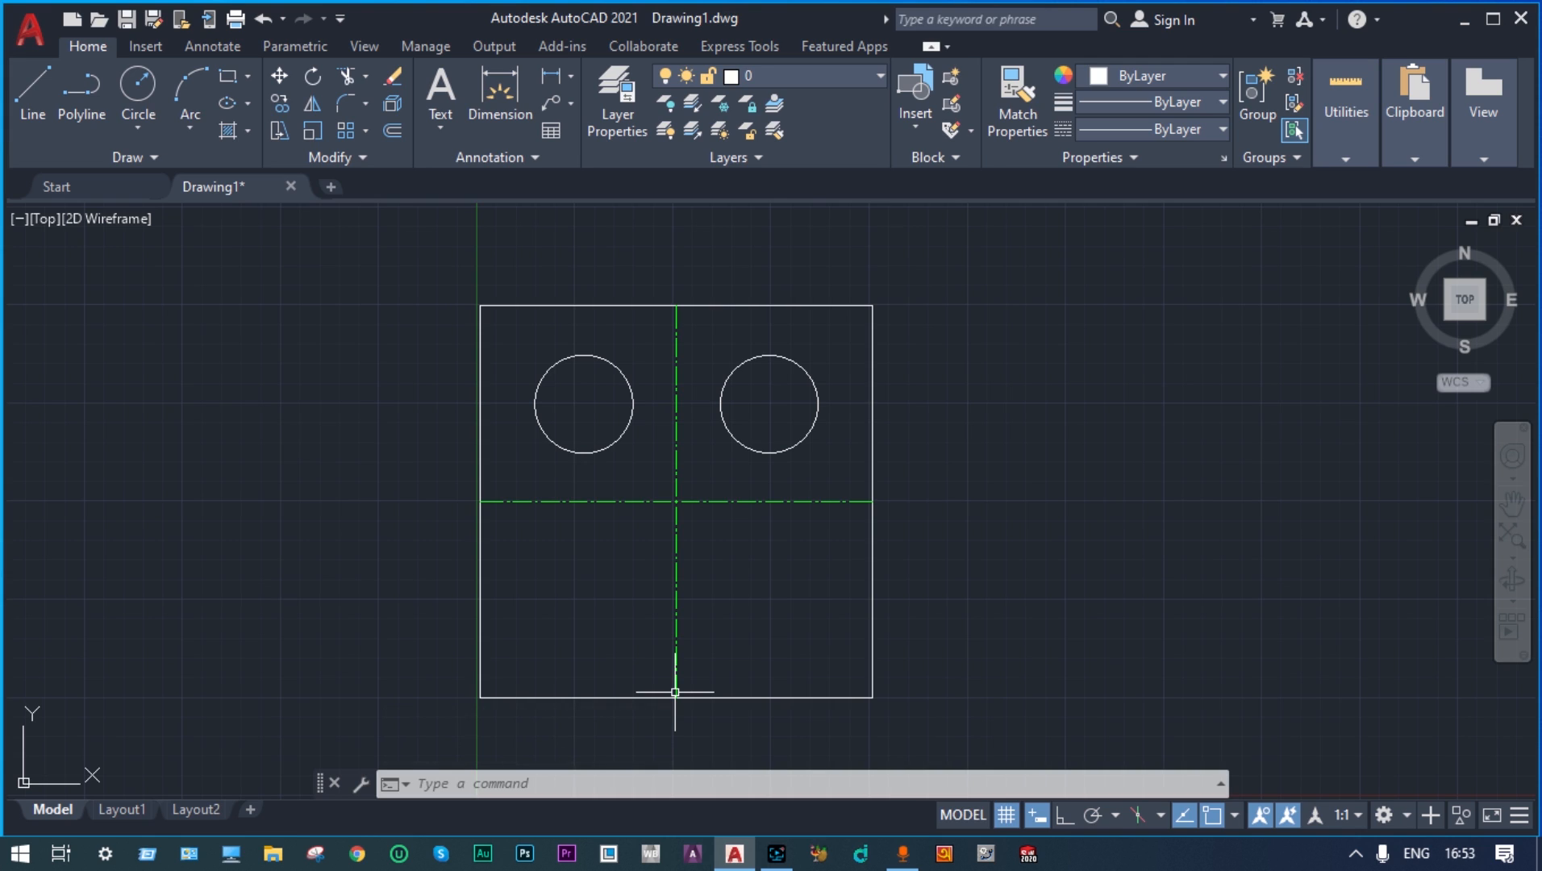
Mirror both upper circles about the horizontal centre line, keeping the source circles
type("mi")
key("Return")
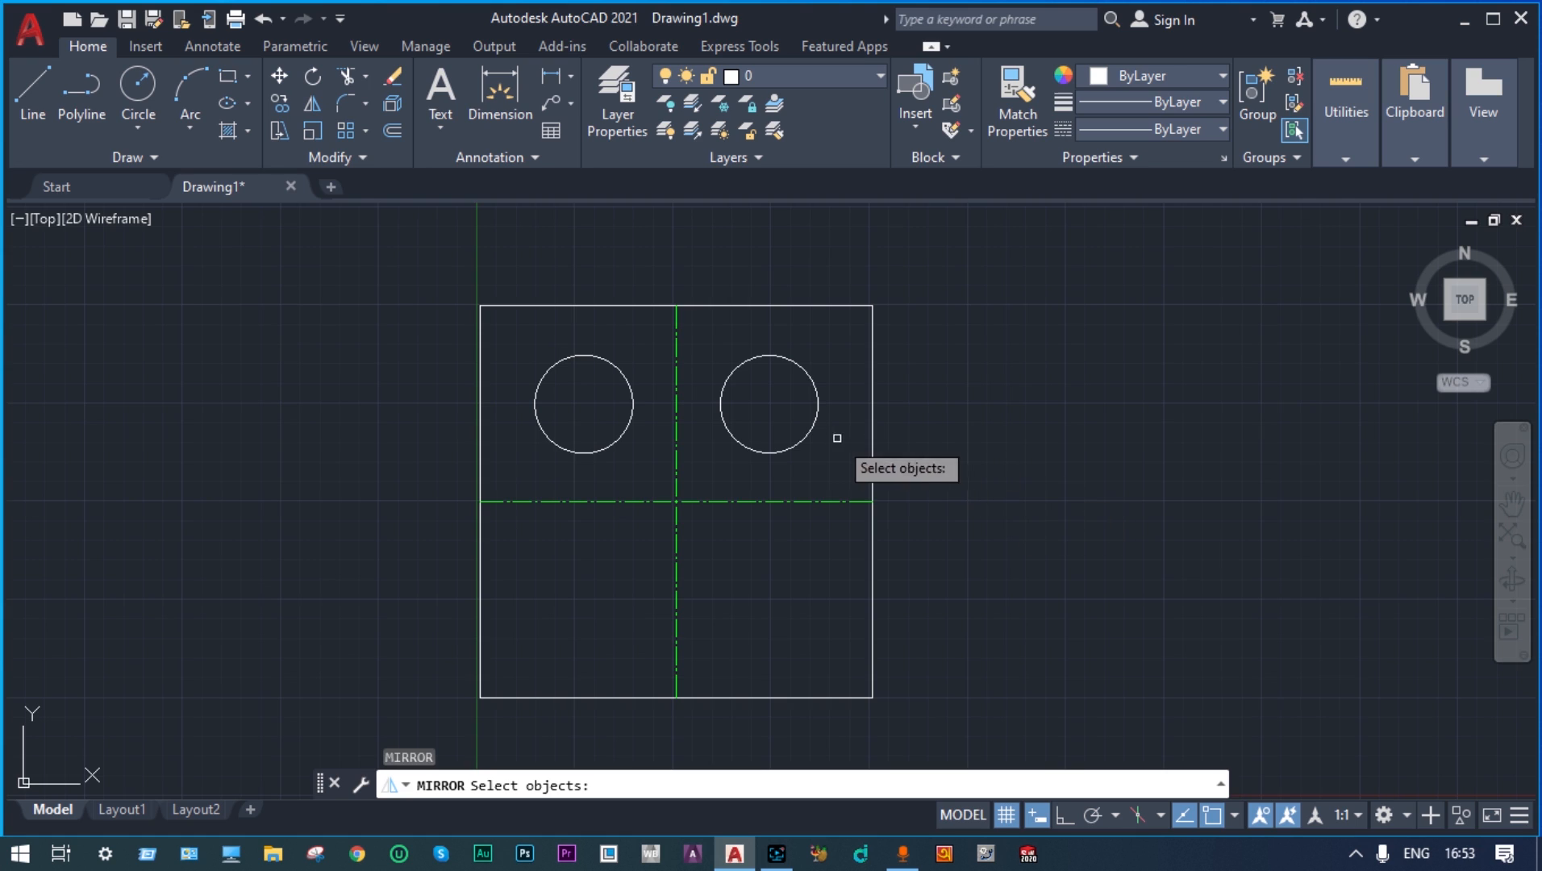
left_click(795, 442)
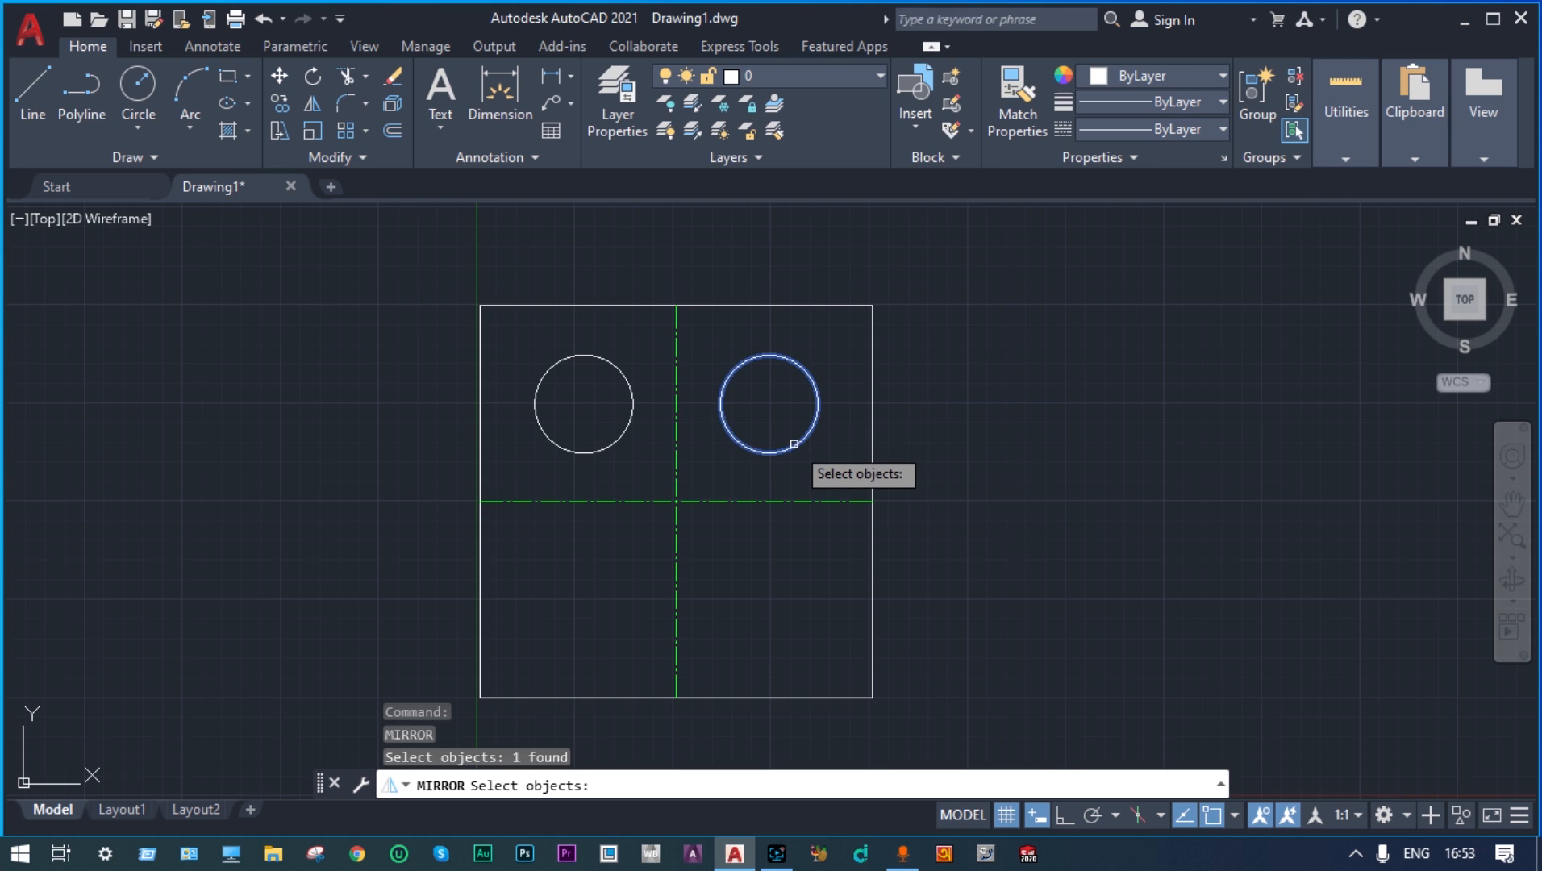
left_click(613, 444)
key("Return")
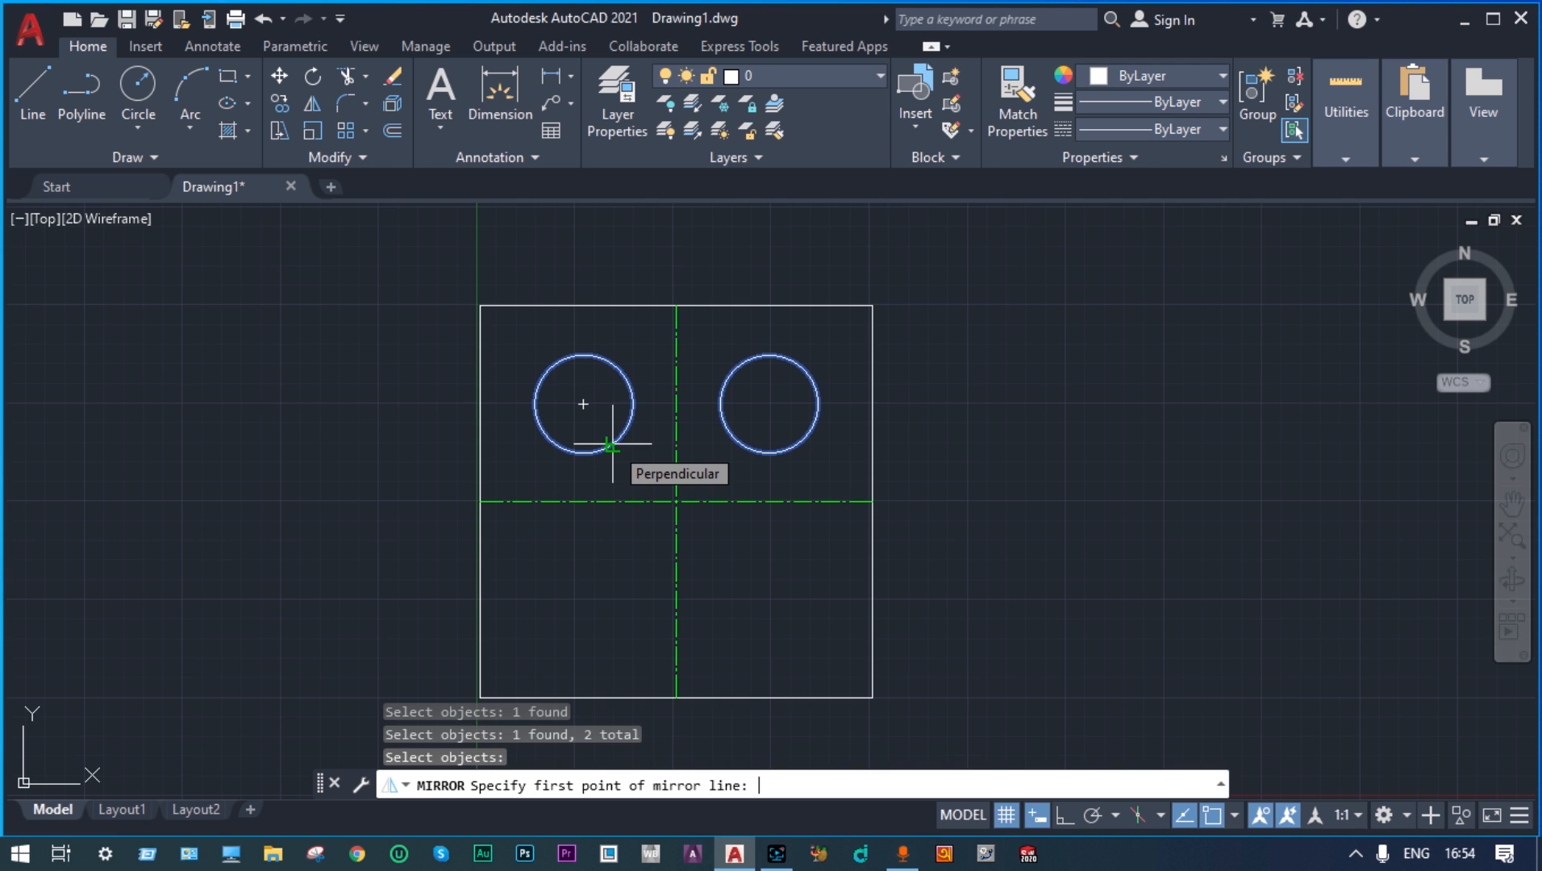
left_click(480, 501)
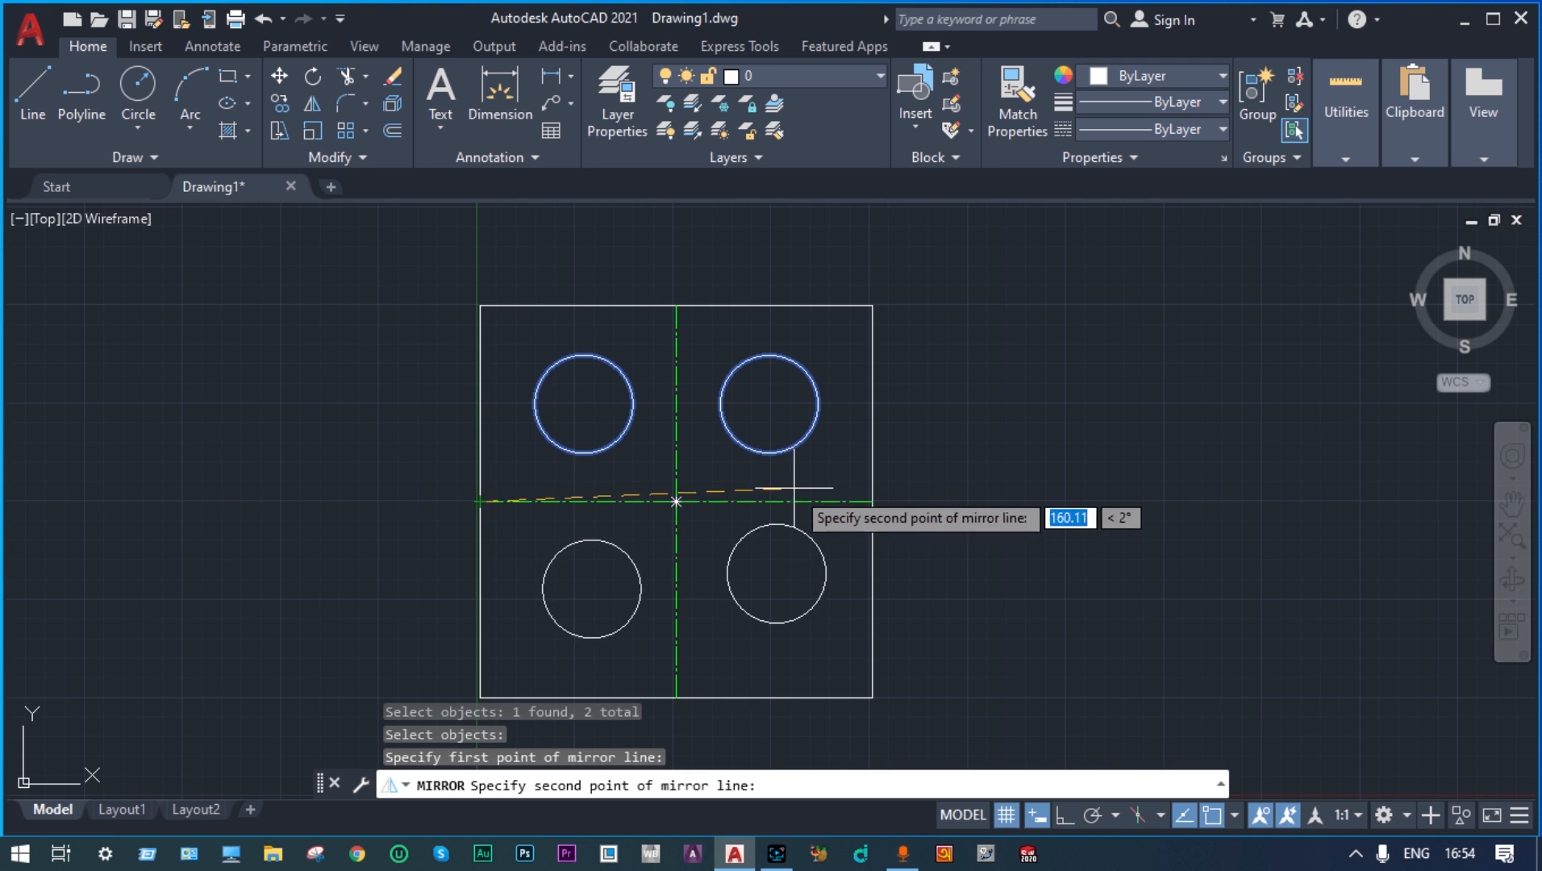
left_click(871, 501)
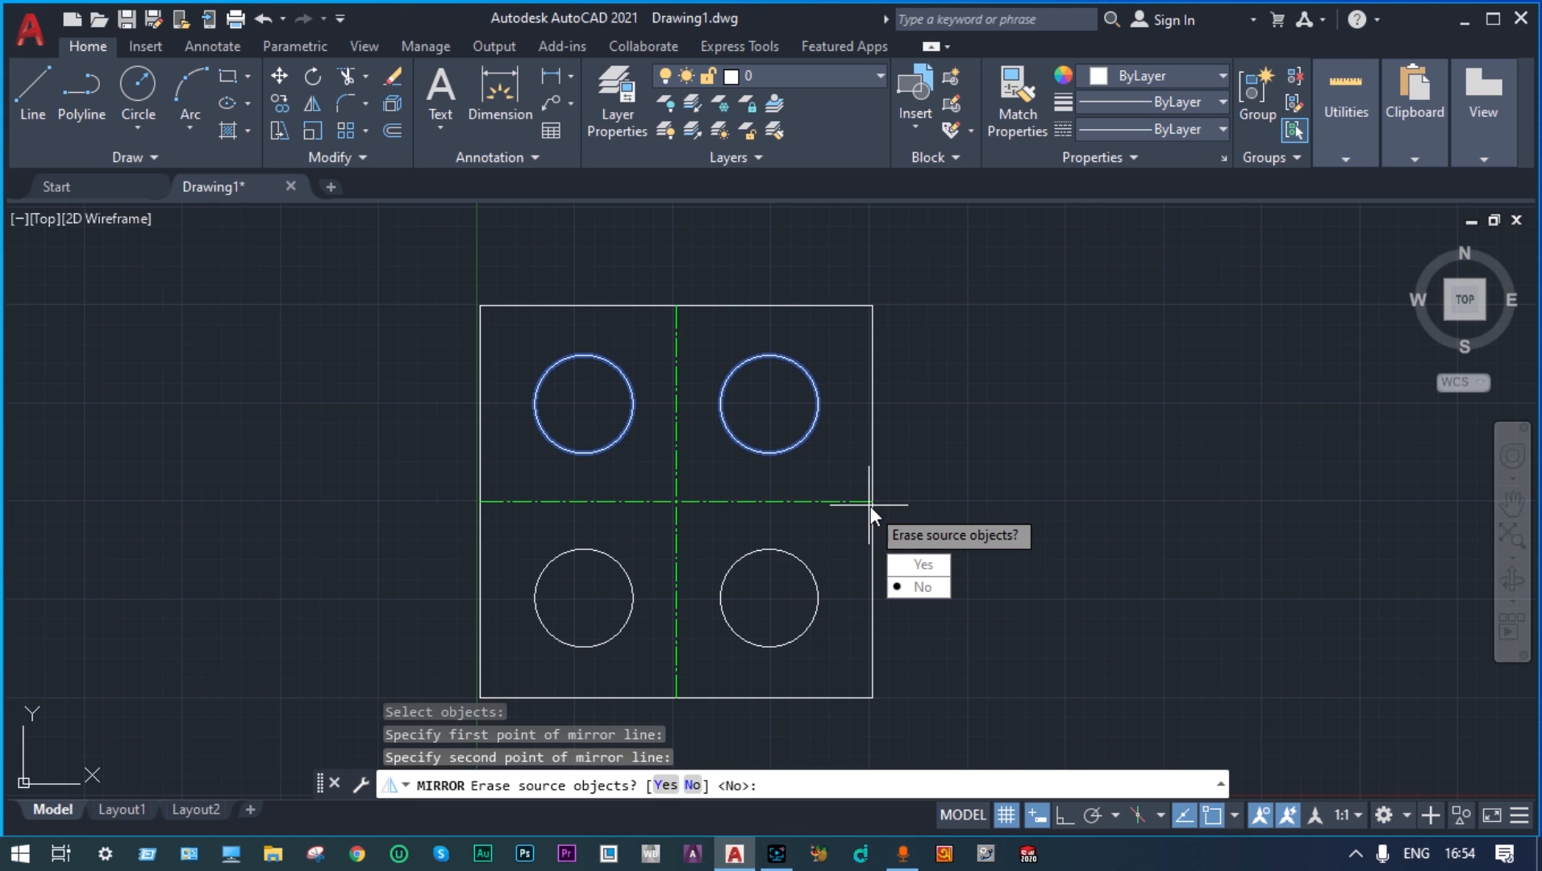
key("Return")
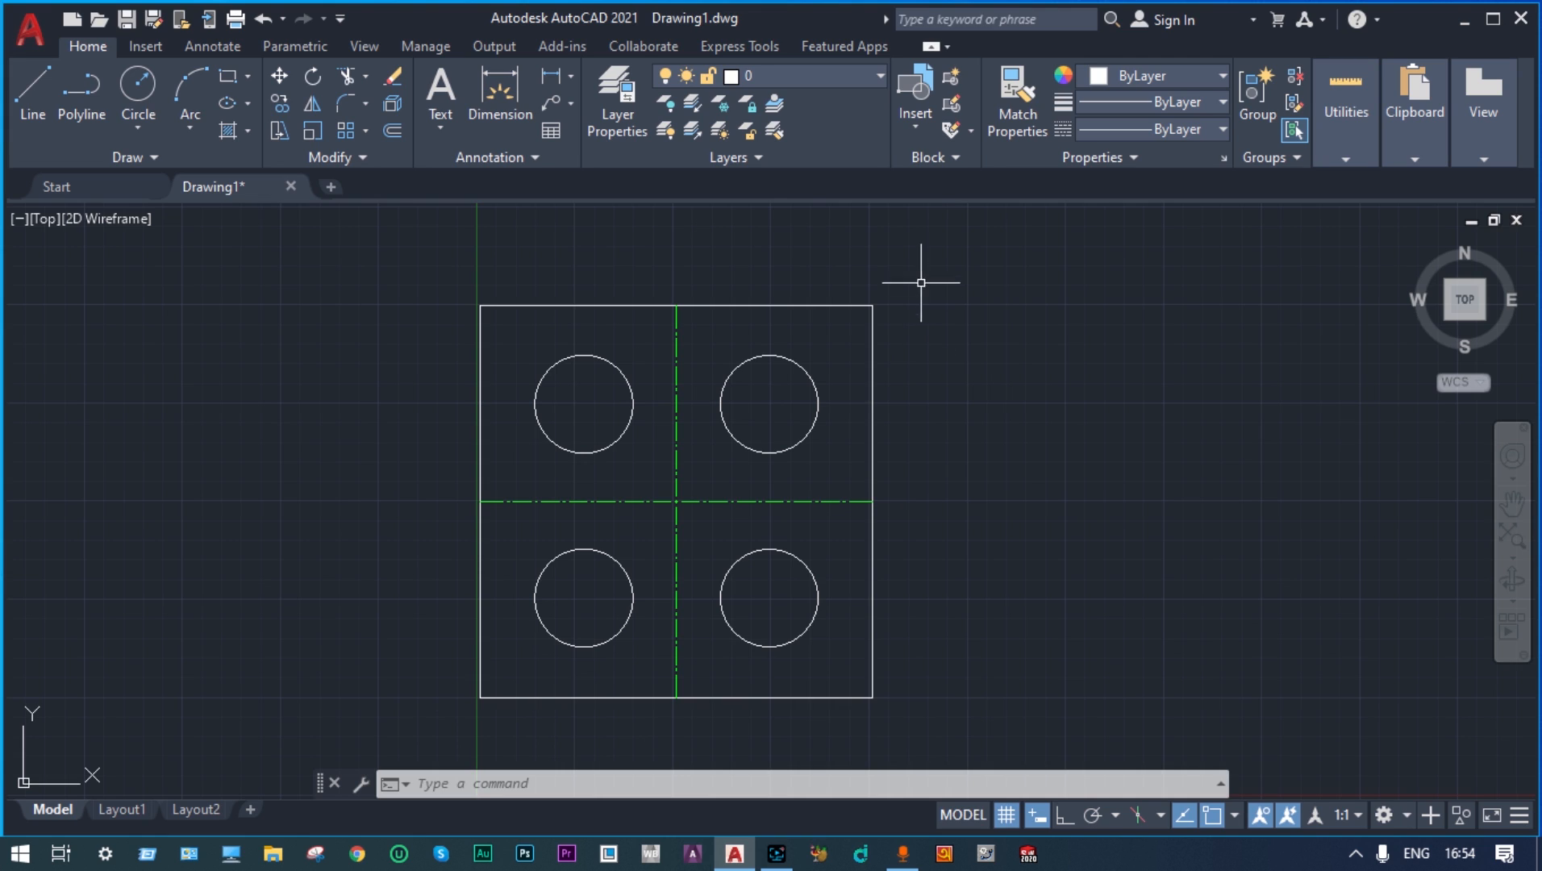
Make Hidden Line the current layer
left_click(880, 76)
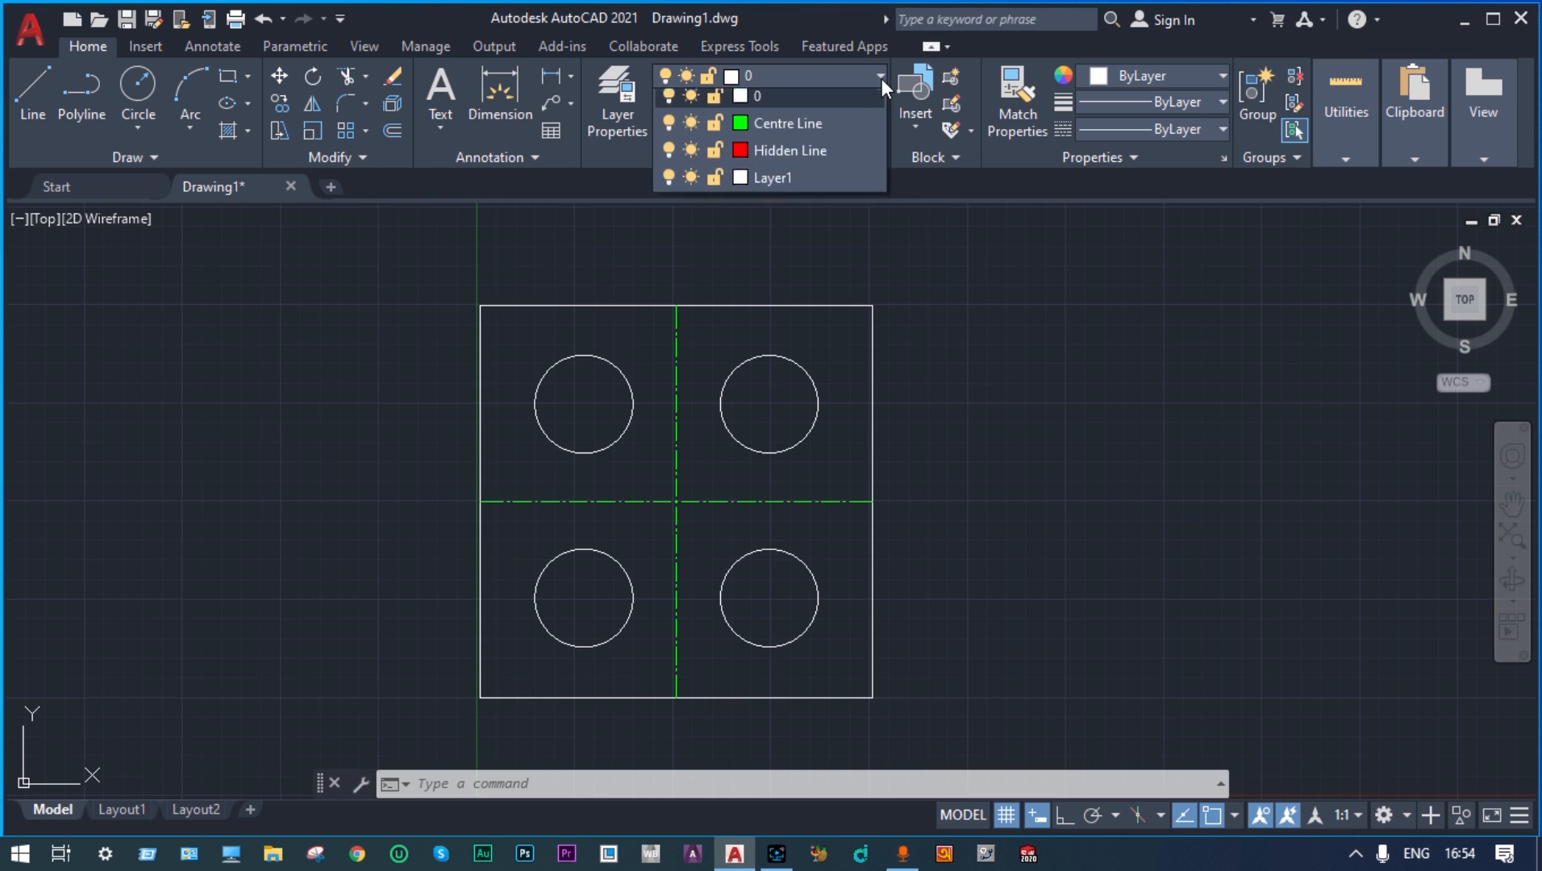
left_click(804, 158)
type("l")
key("Return")
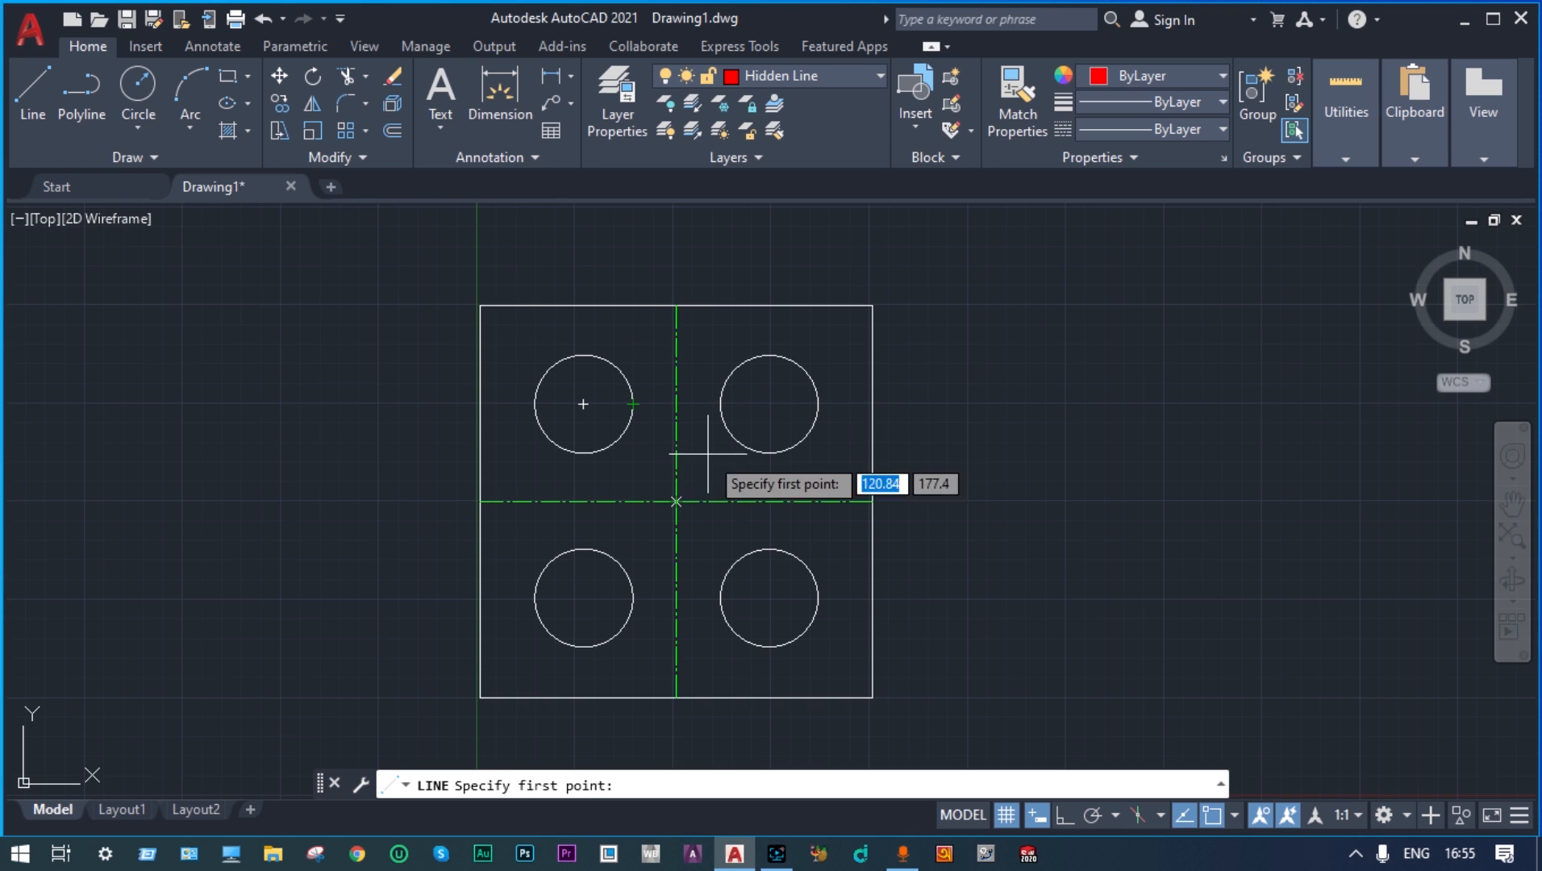
left_click(675, 501)
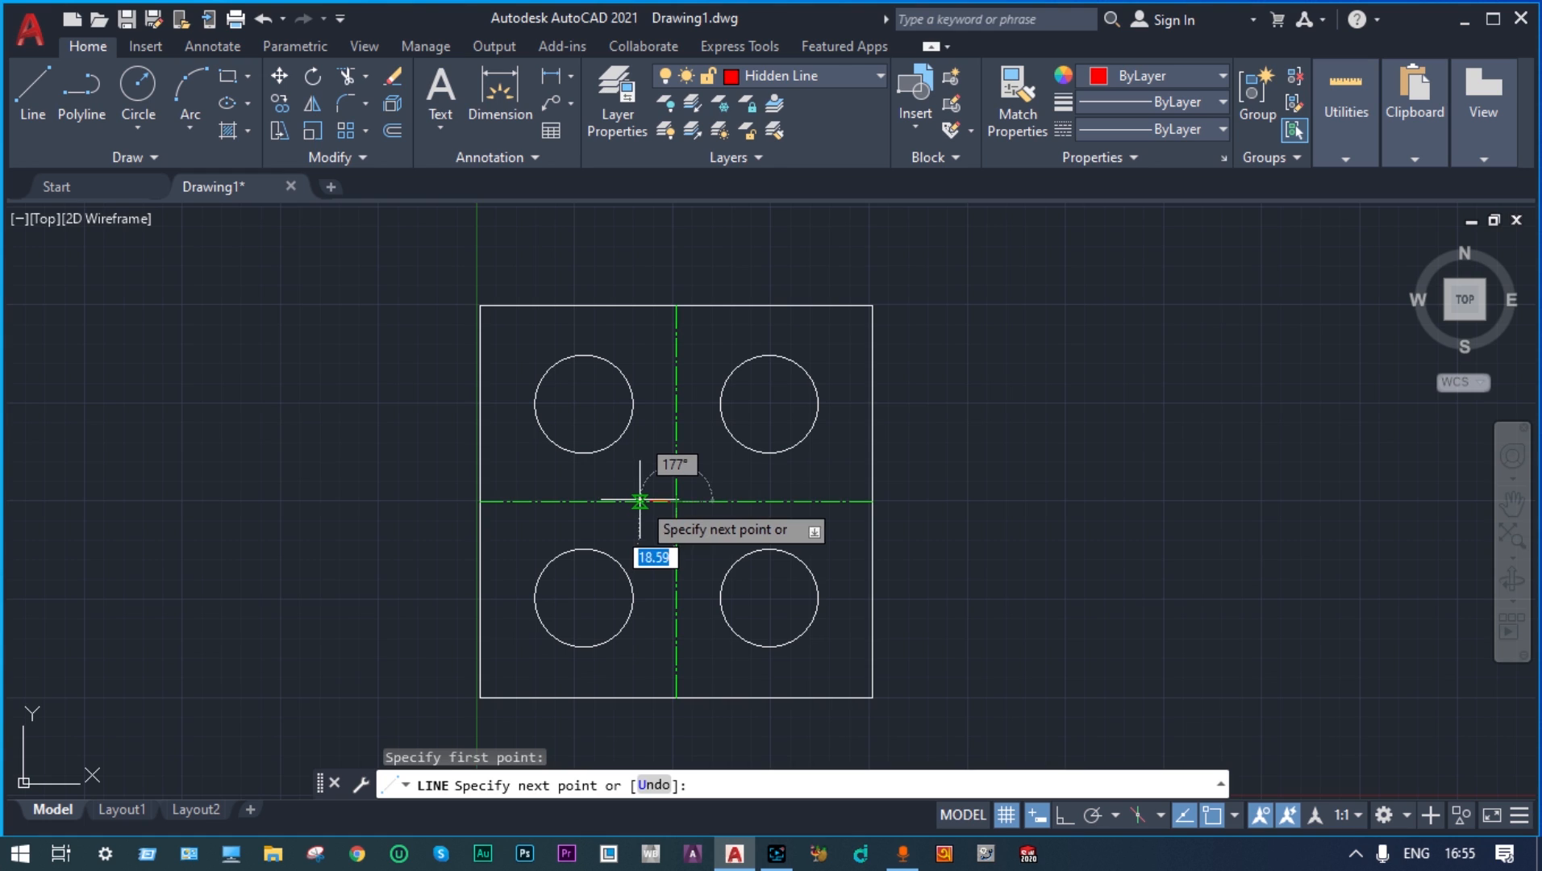
key("Escape")
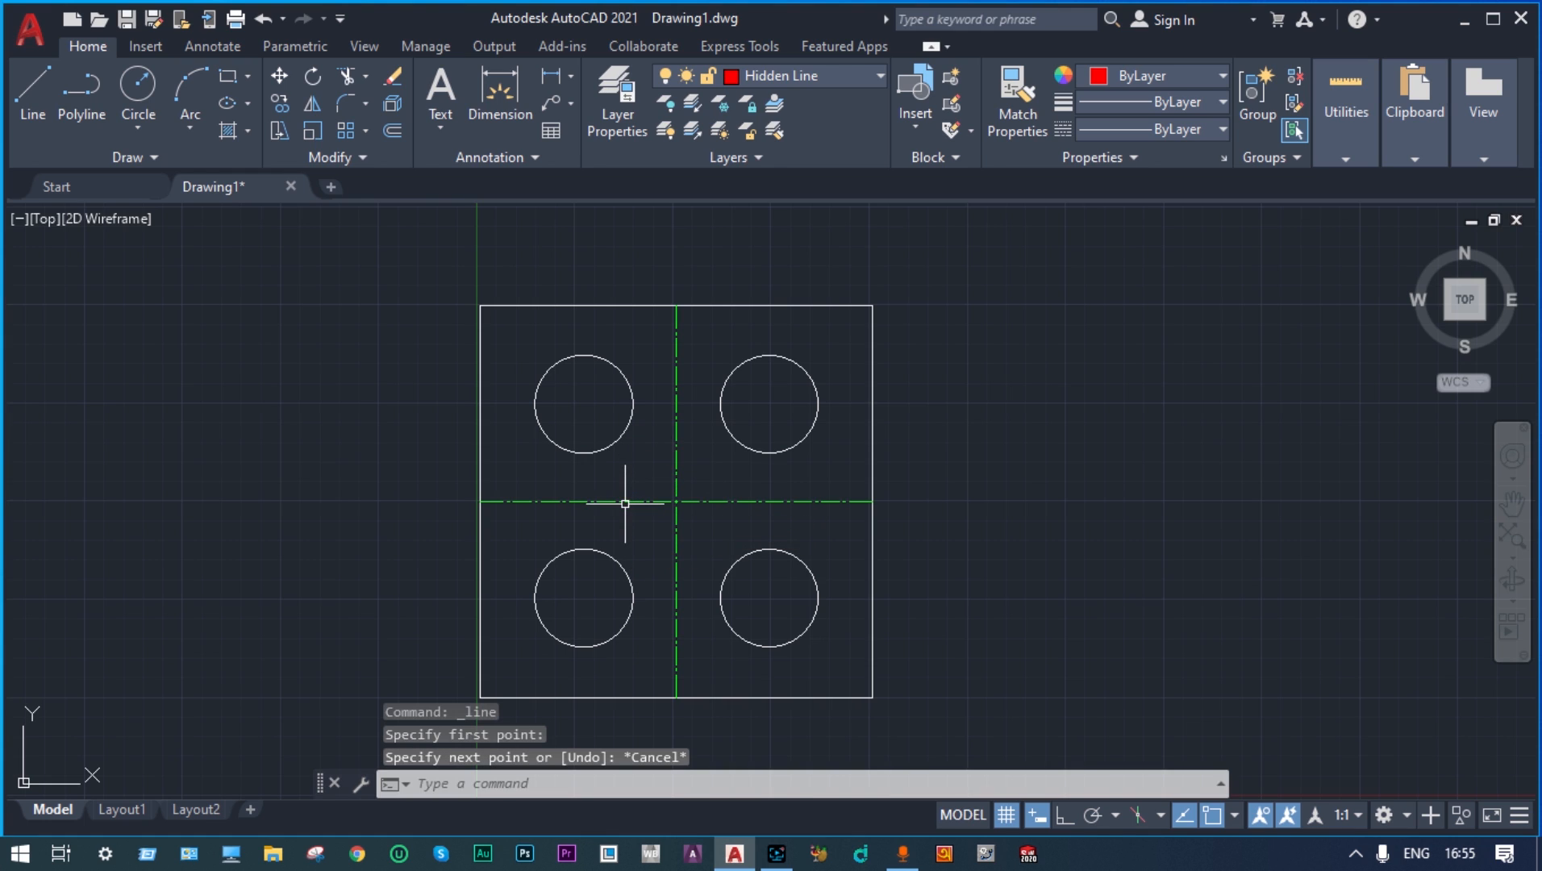
Draw a circle of 50 mm diameter on the Hidden Line layer, centred where the two centre lines cross
left_click(147, 92)
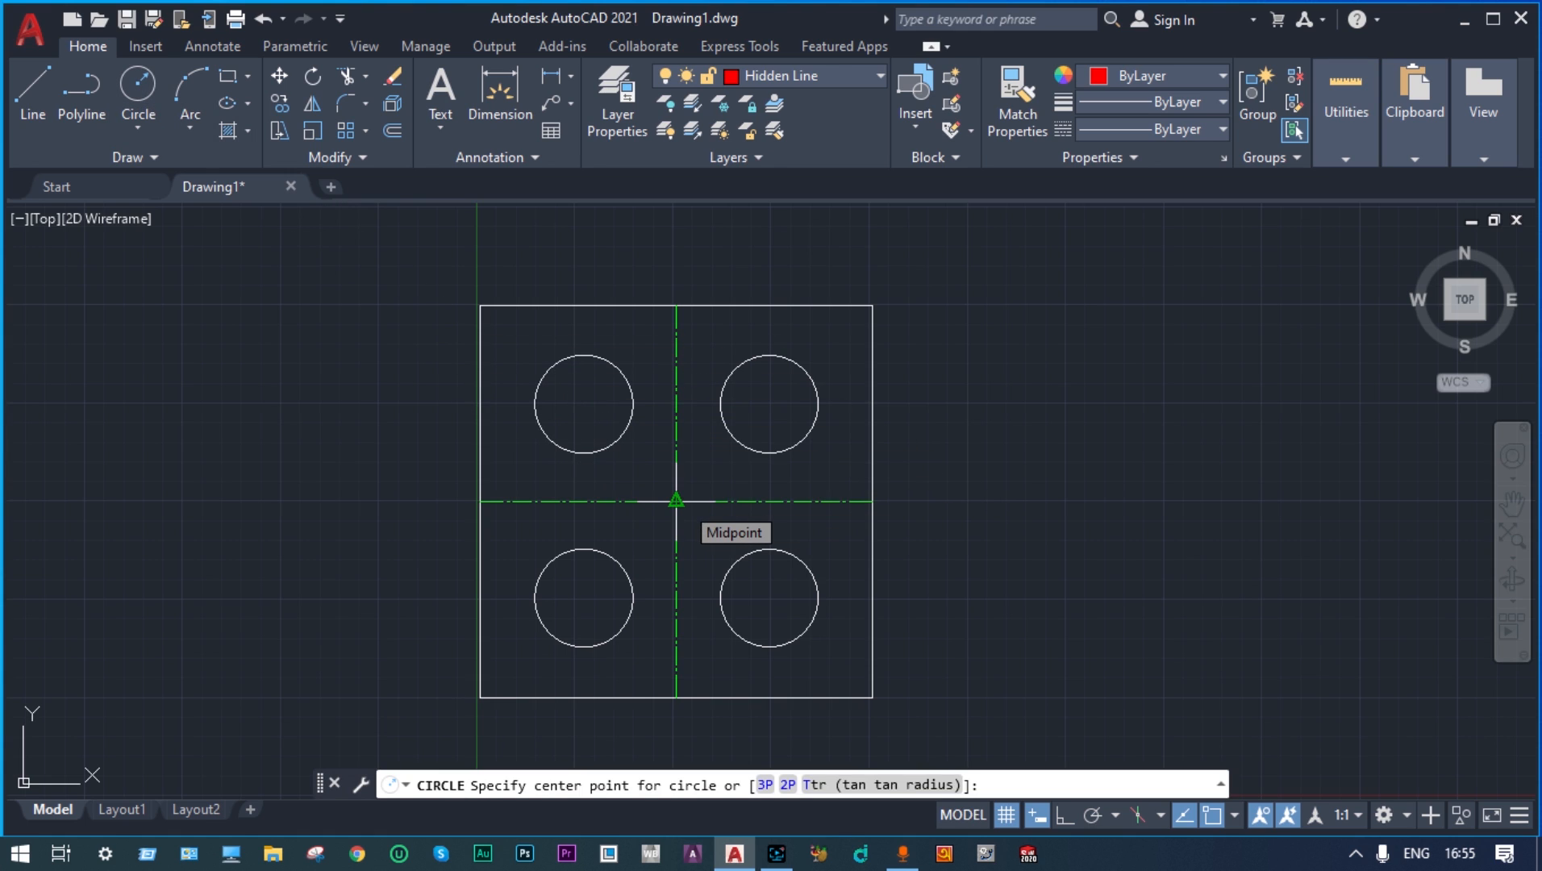
left_click(676, 500)
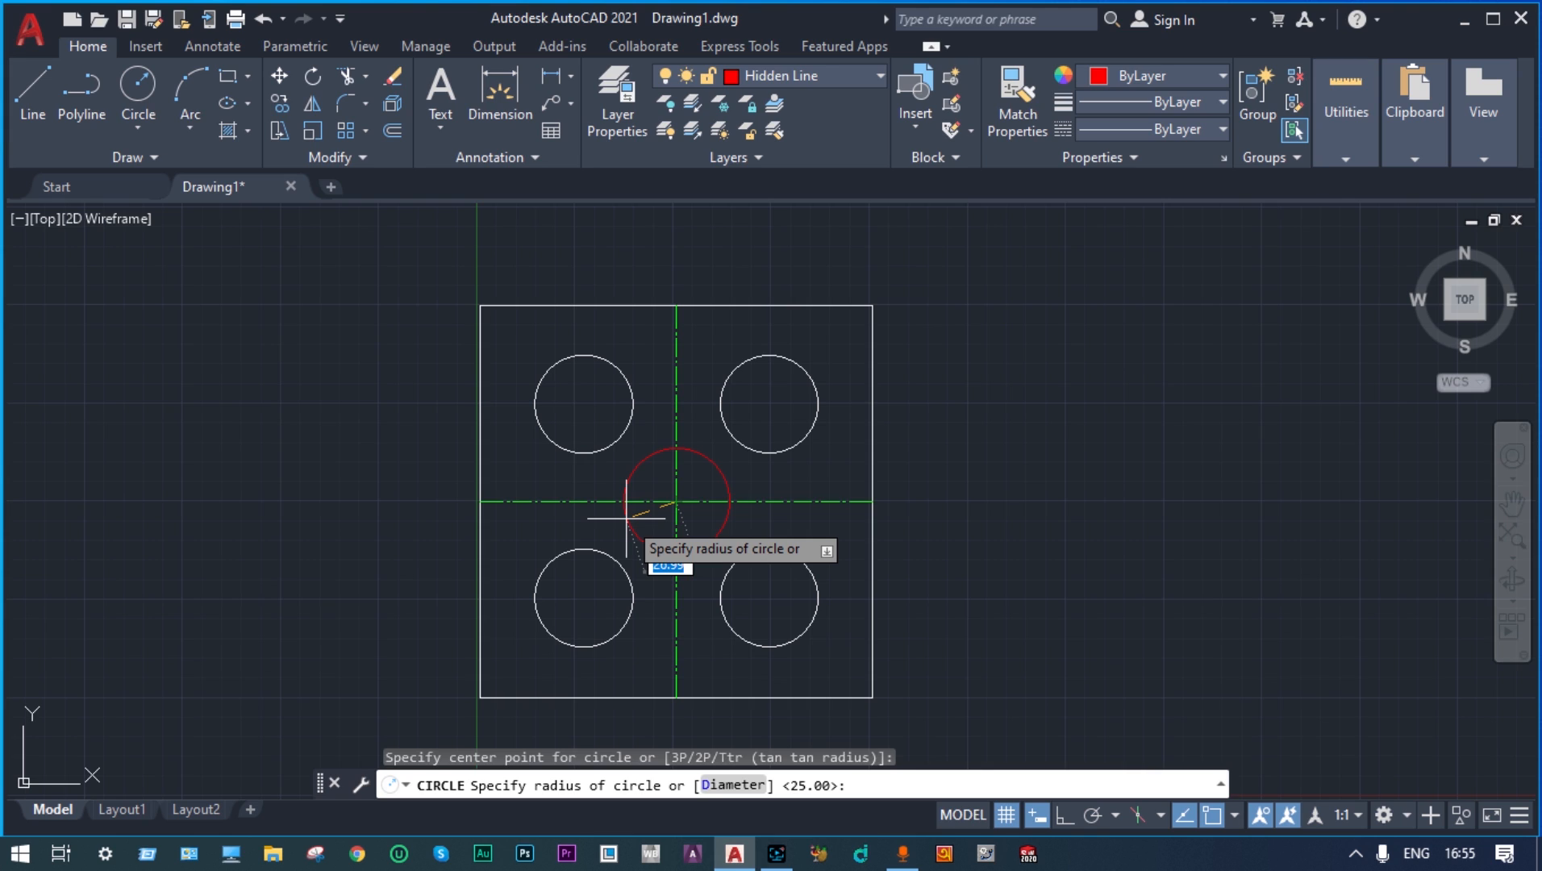
type("d")
key("Return")
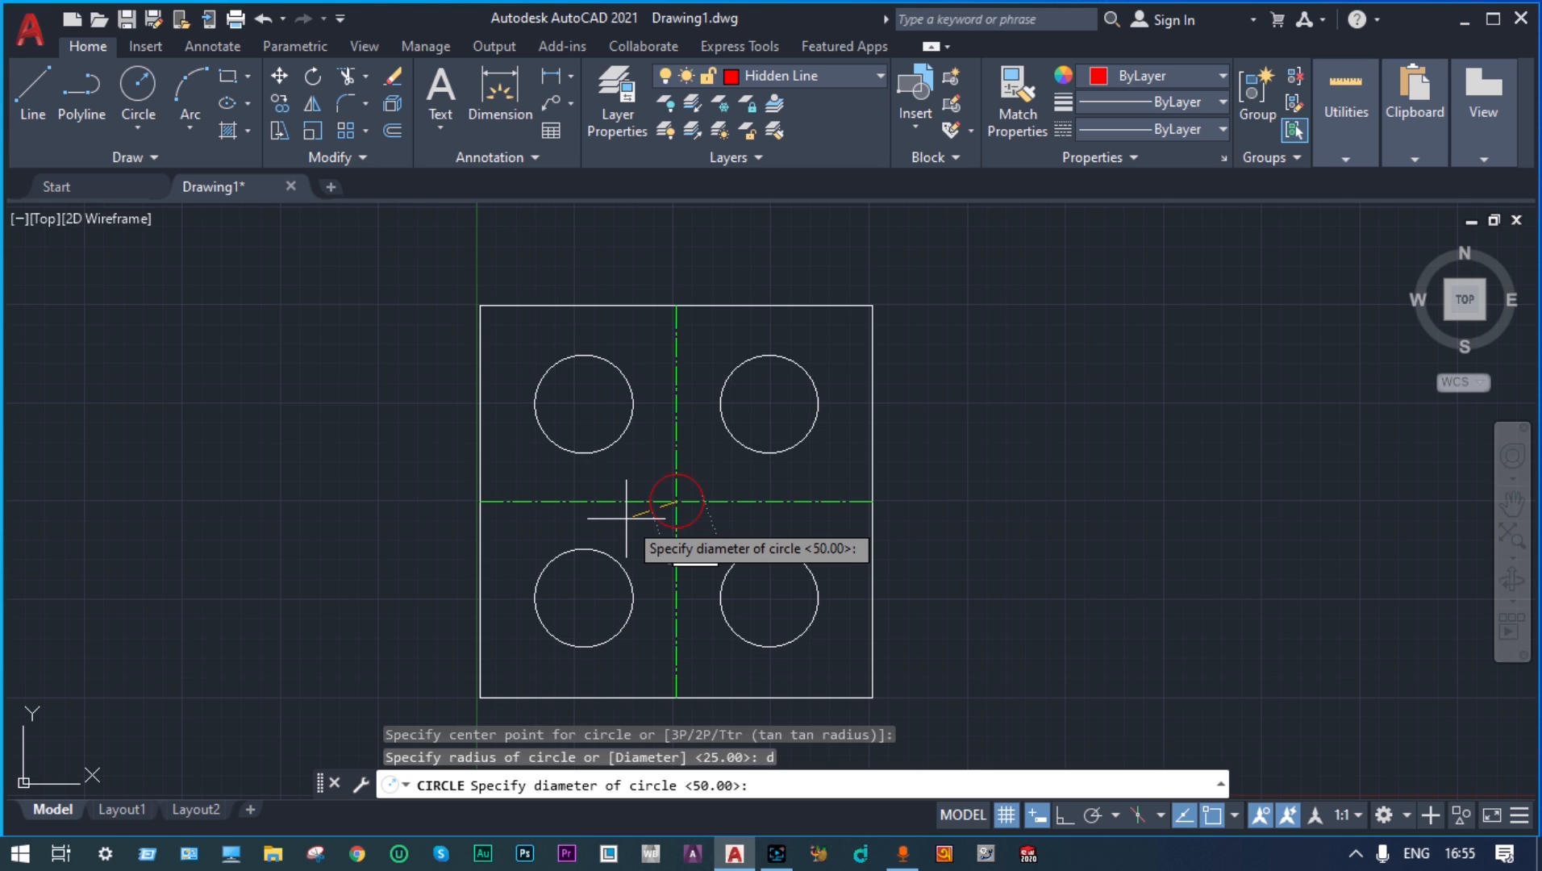
type("50")
key("Return")
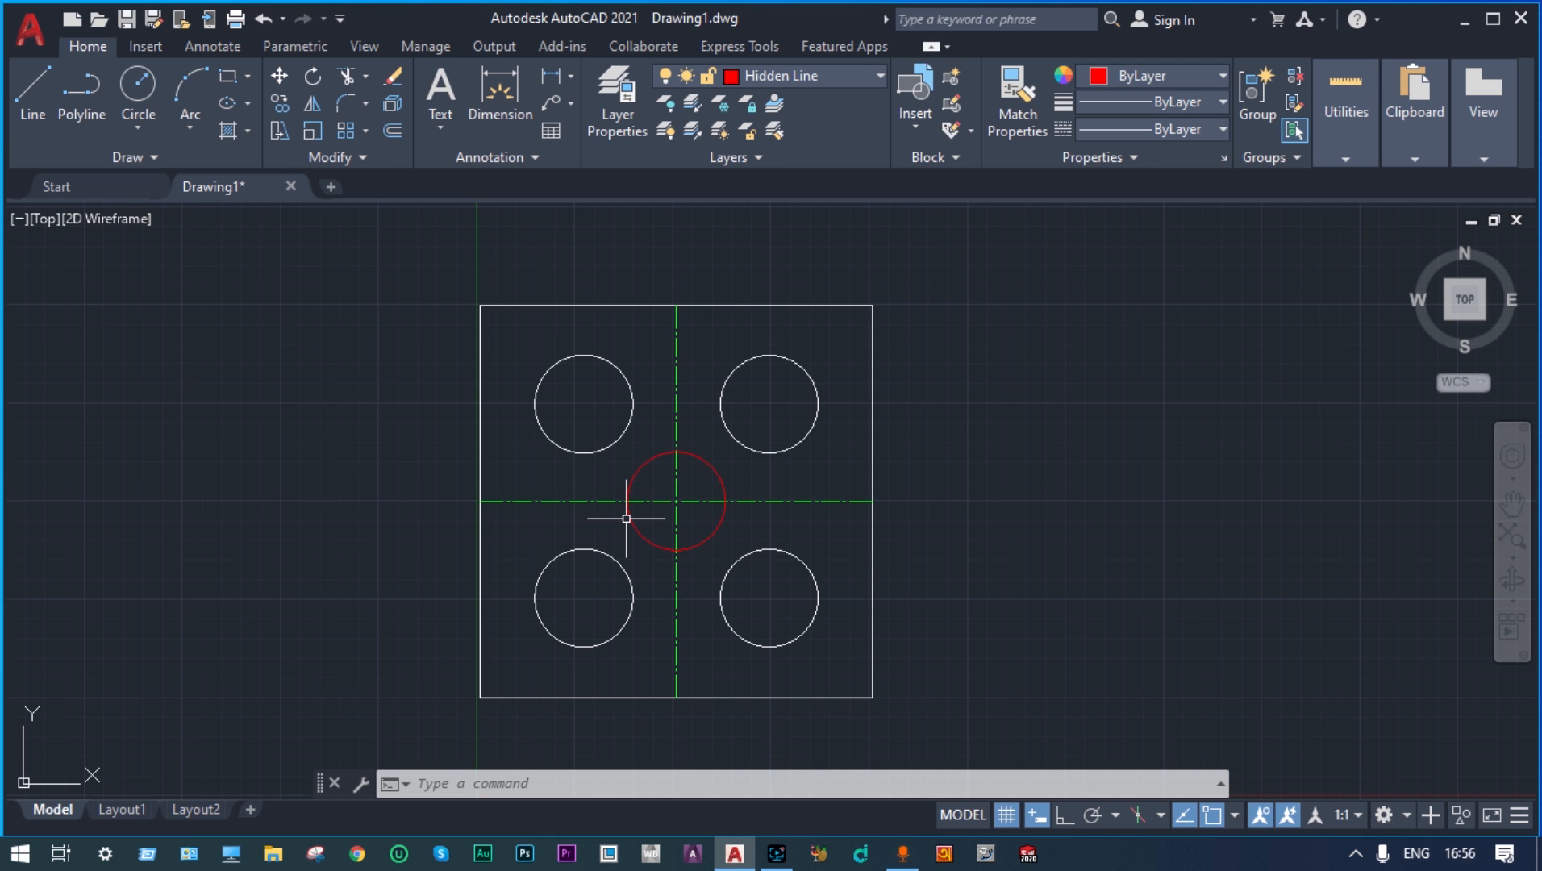
Examine up close how the hidden linetype displays on the red circle at the square's centre
scroll(626, 518, "up", 10)
scroll(871, 458, "down", 7)
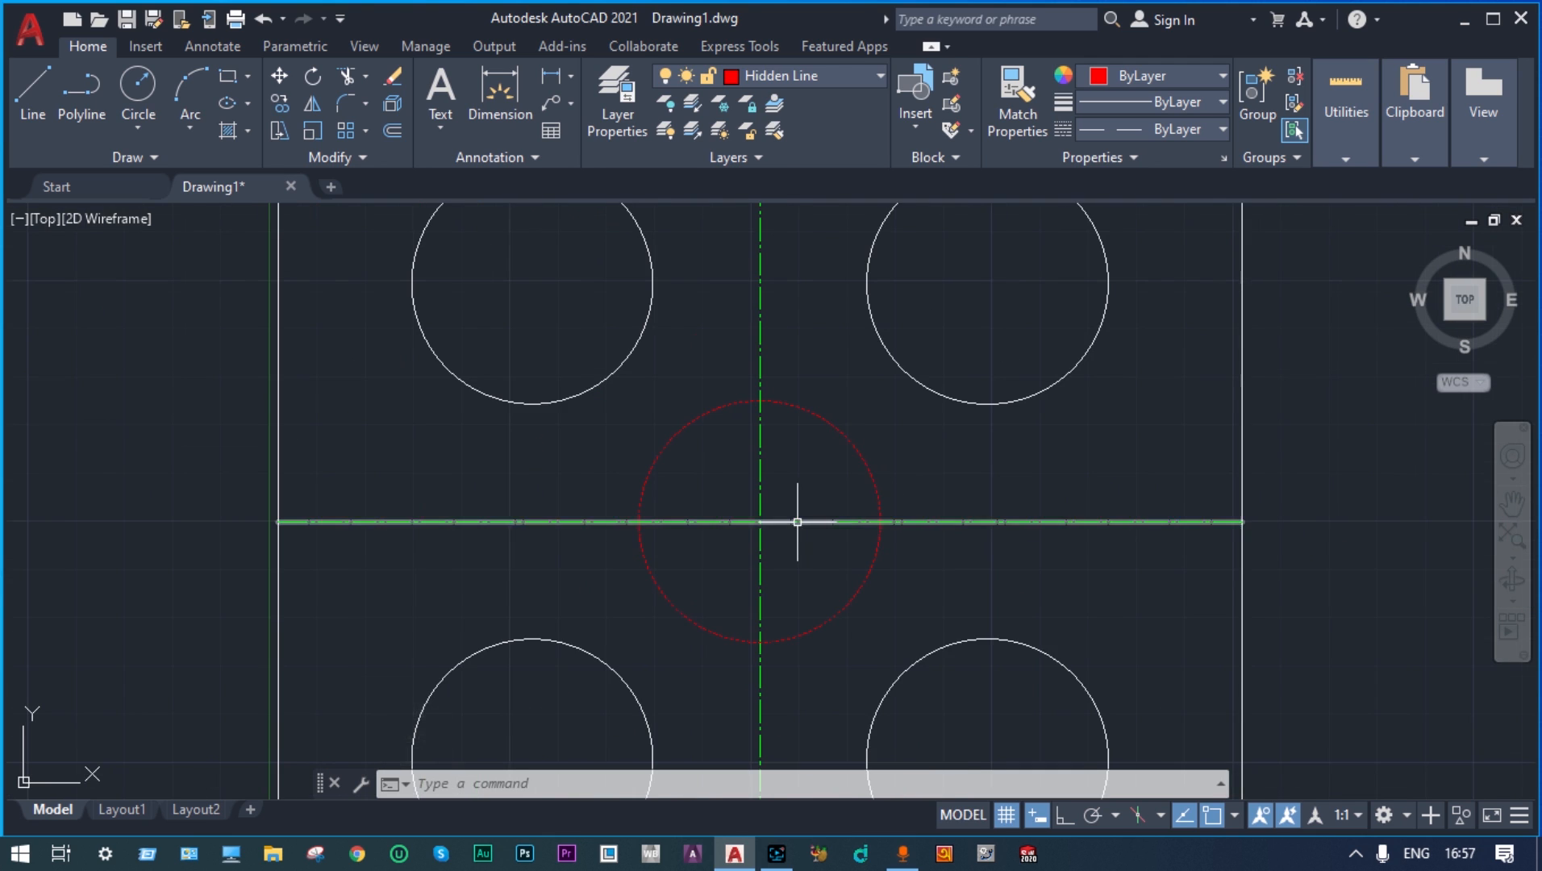
scroll(794, 519, "up", 4)
scroll(798, 521, "down", 6)
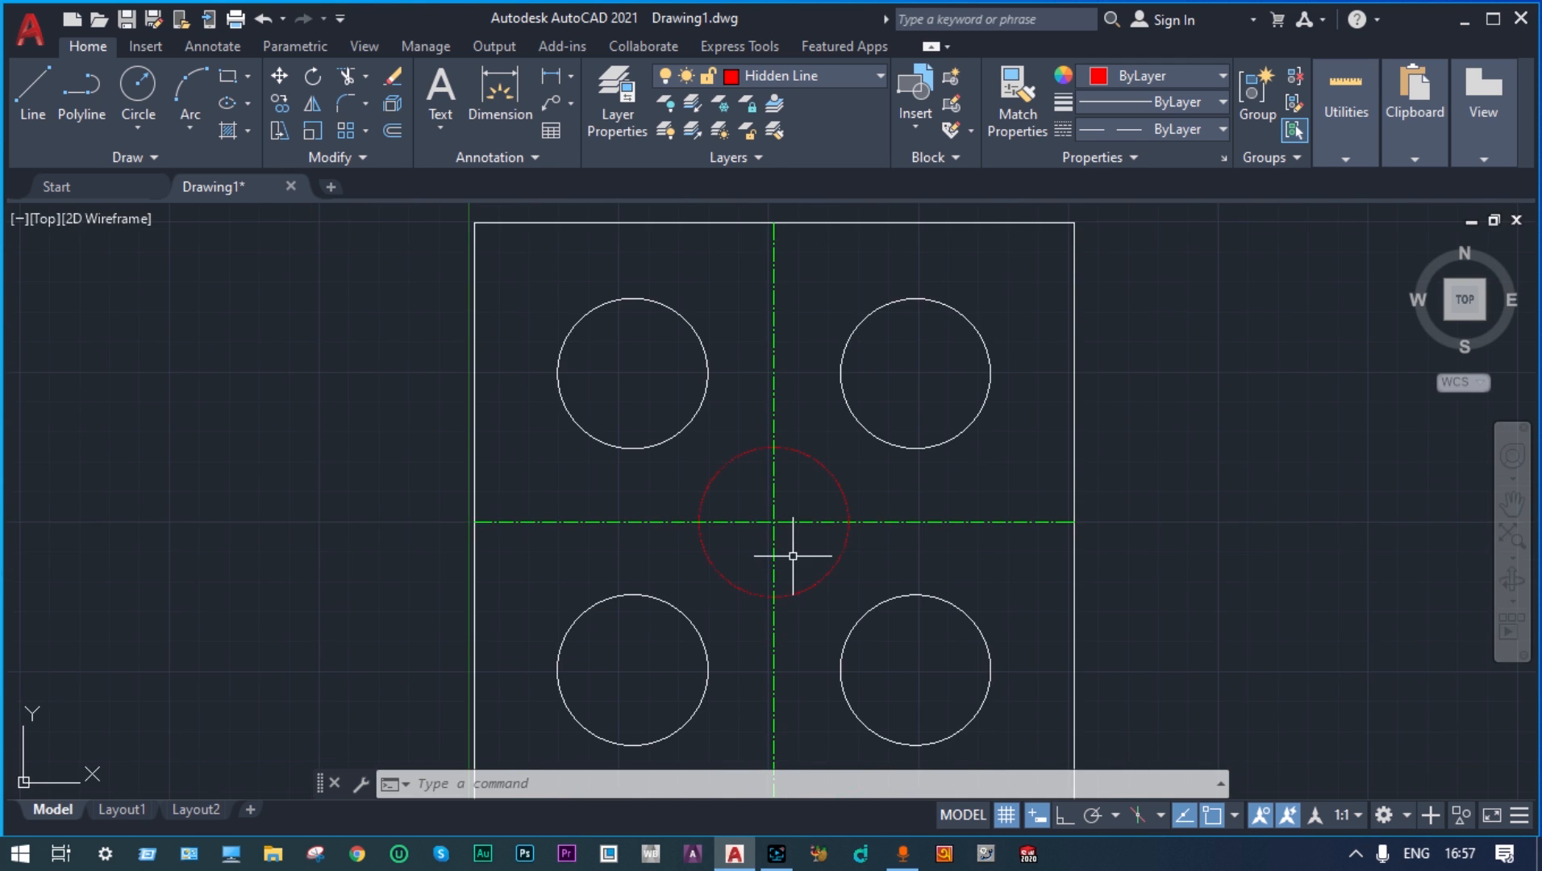
scroll(793, 556, "up", 2)
scroll(792, 556, "down", 2)
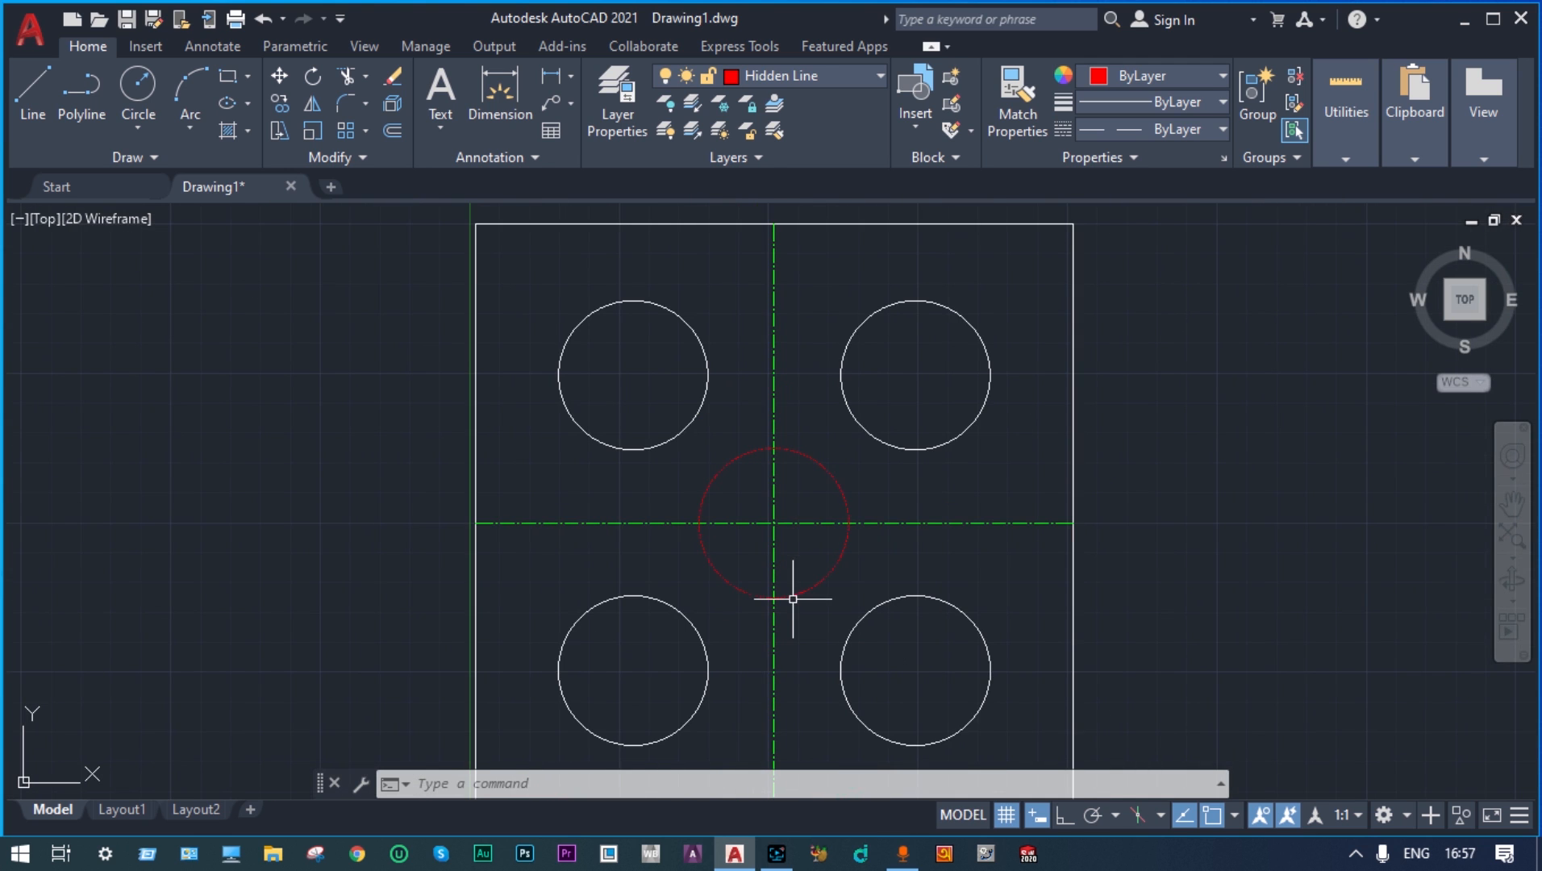
Make Dimension the current layer
scroll(920, 517, "down", 4)
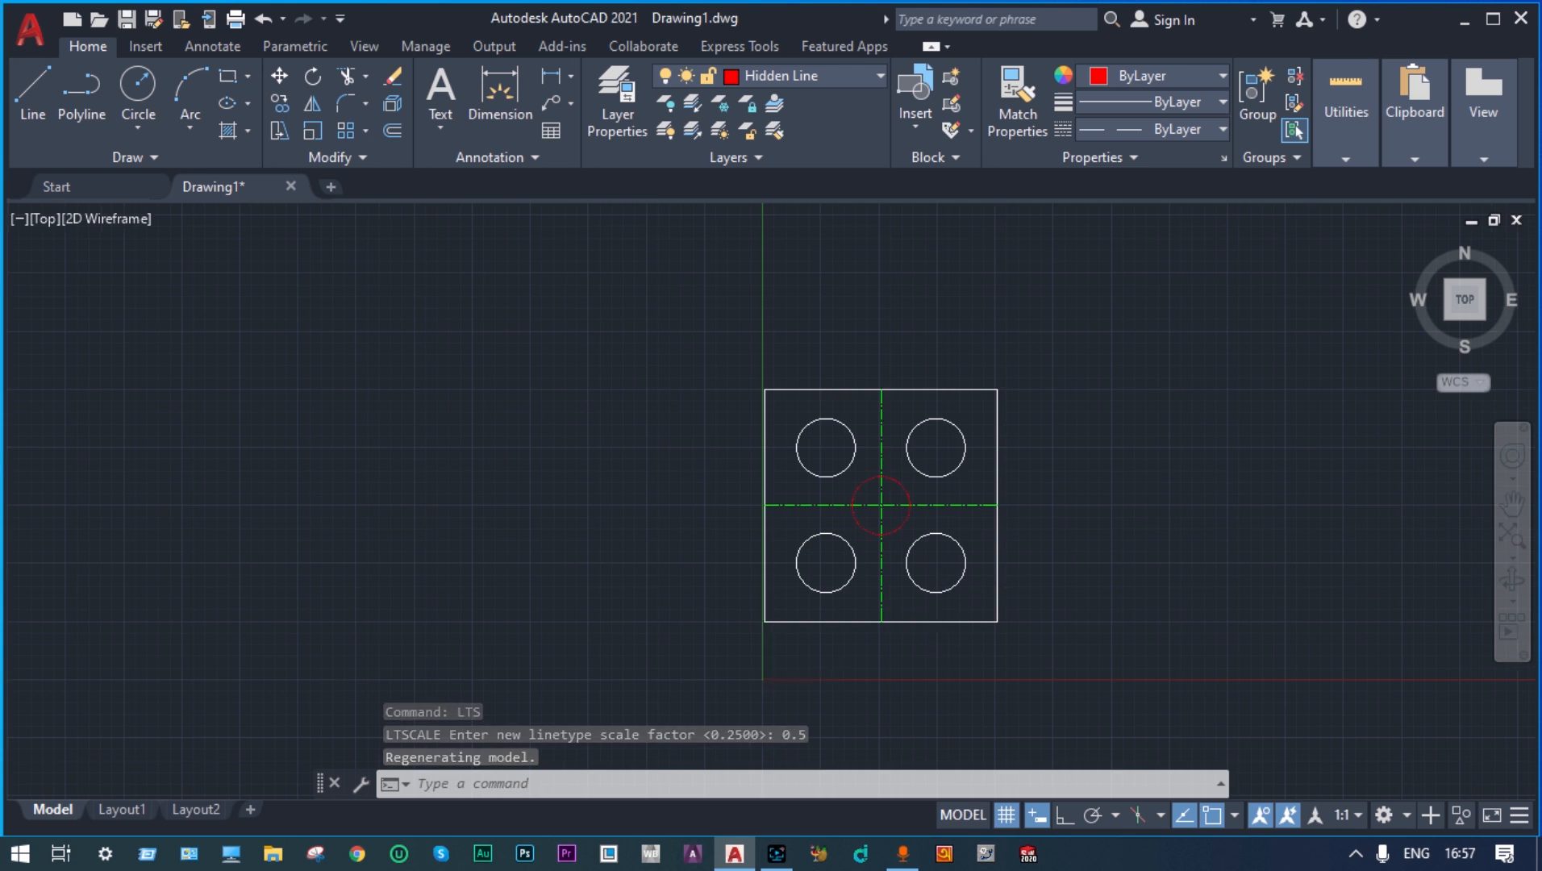
scroll(942, 611, "up", 2)
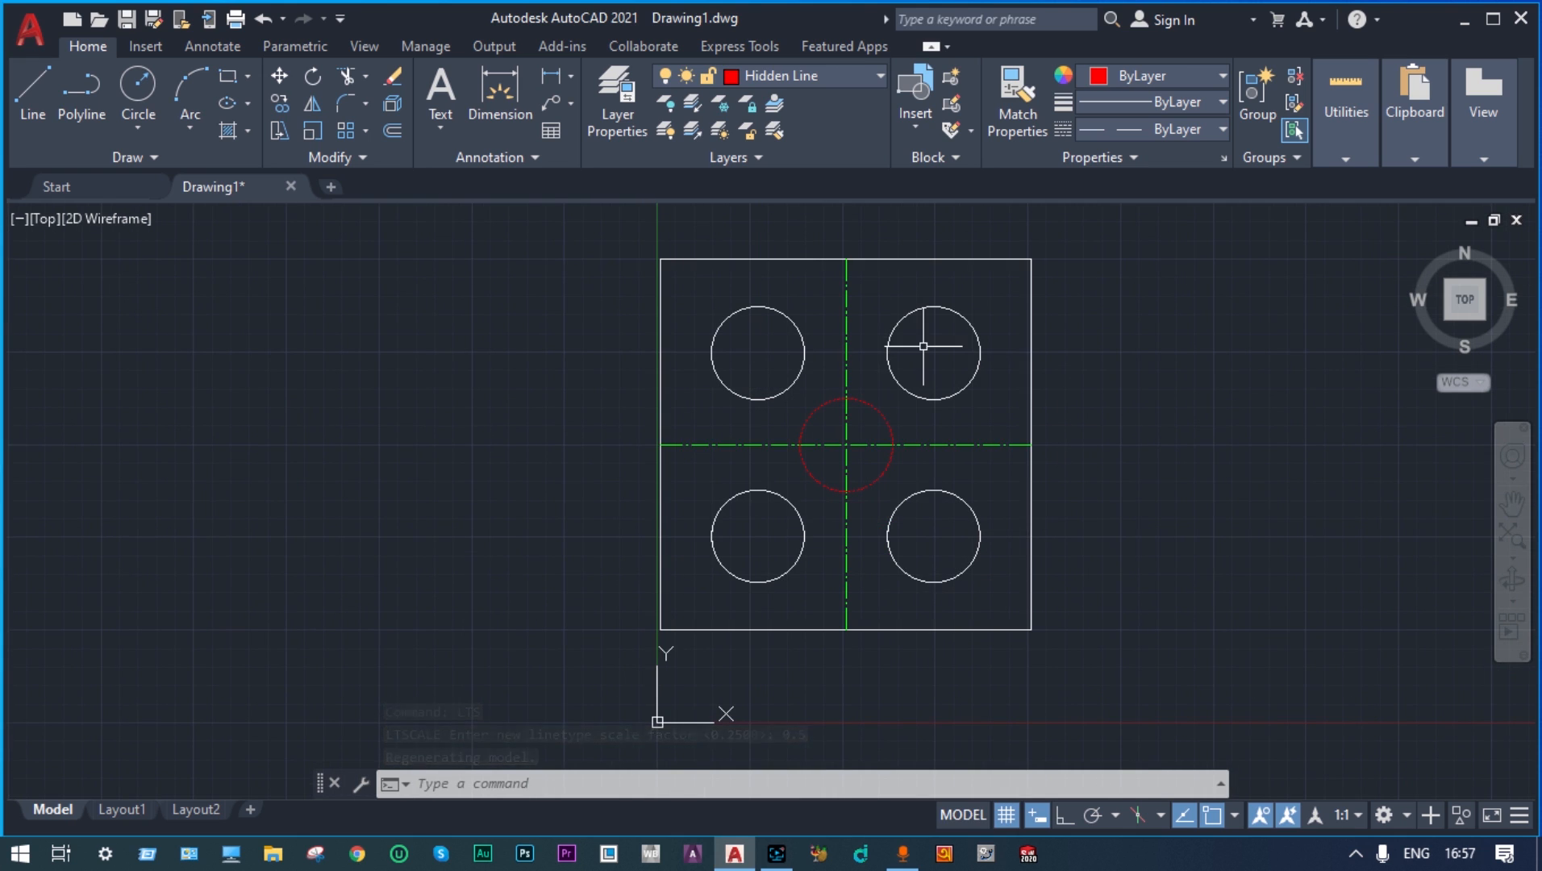
left_click(881, 76)
left_click(830, 159)
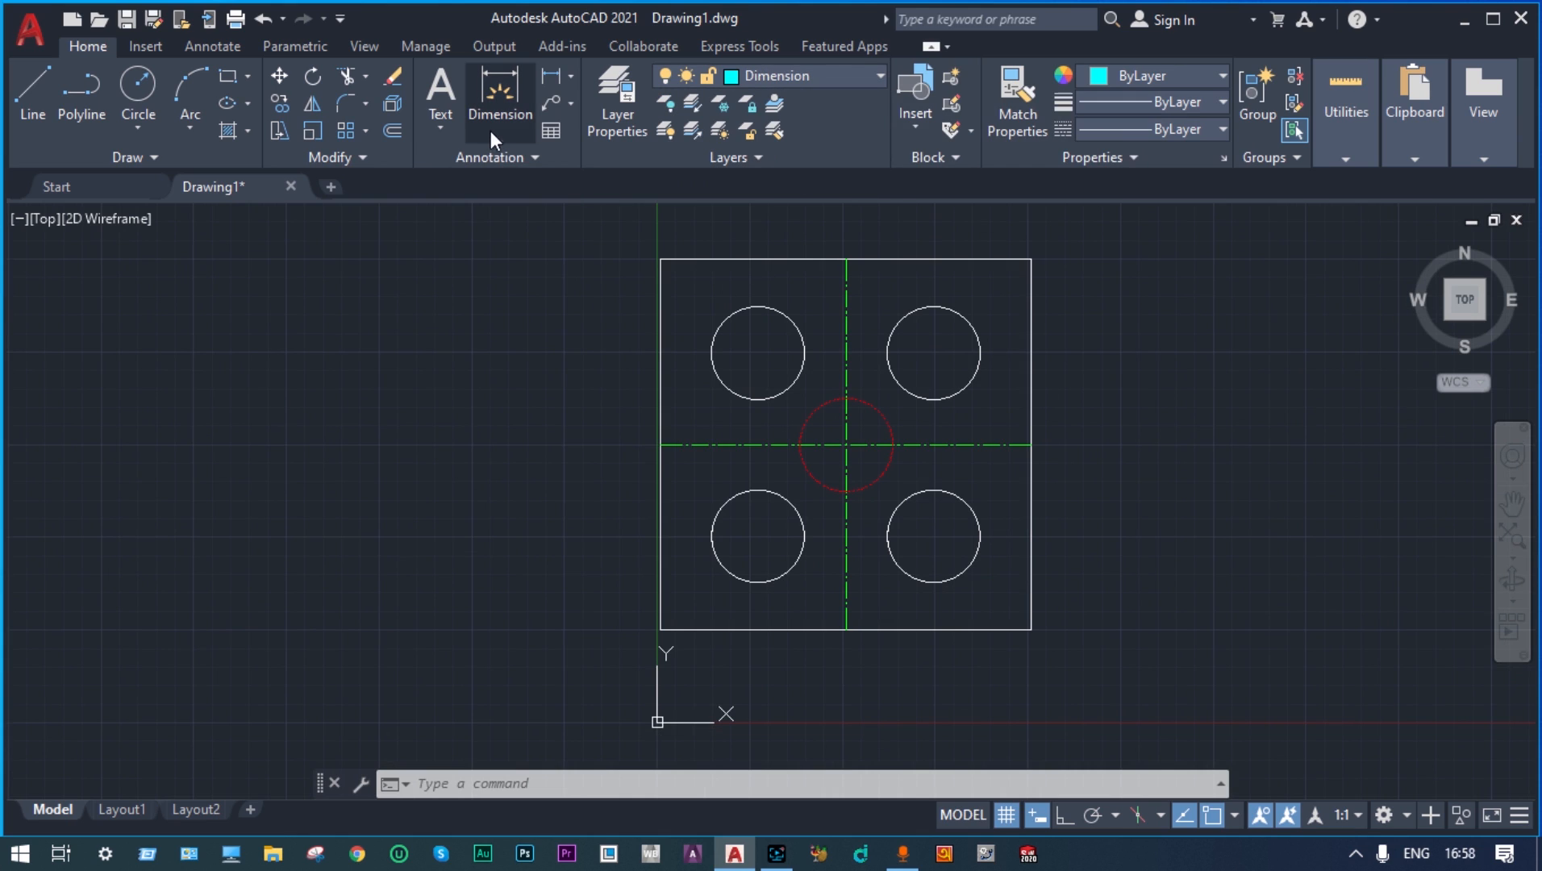
Dimension the square's right side from its upper to its lower corner, placing the dimension line outside the square
left_click(497, 94)
key("Return")
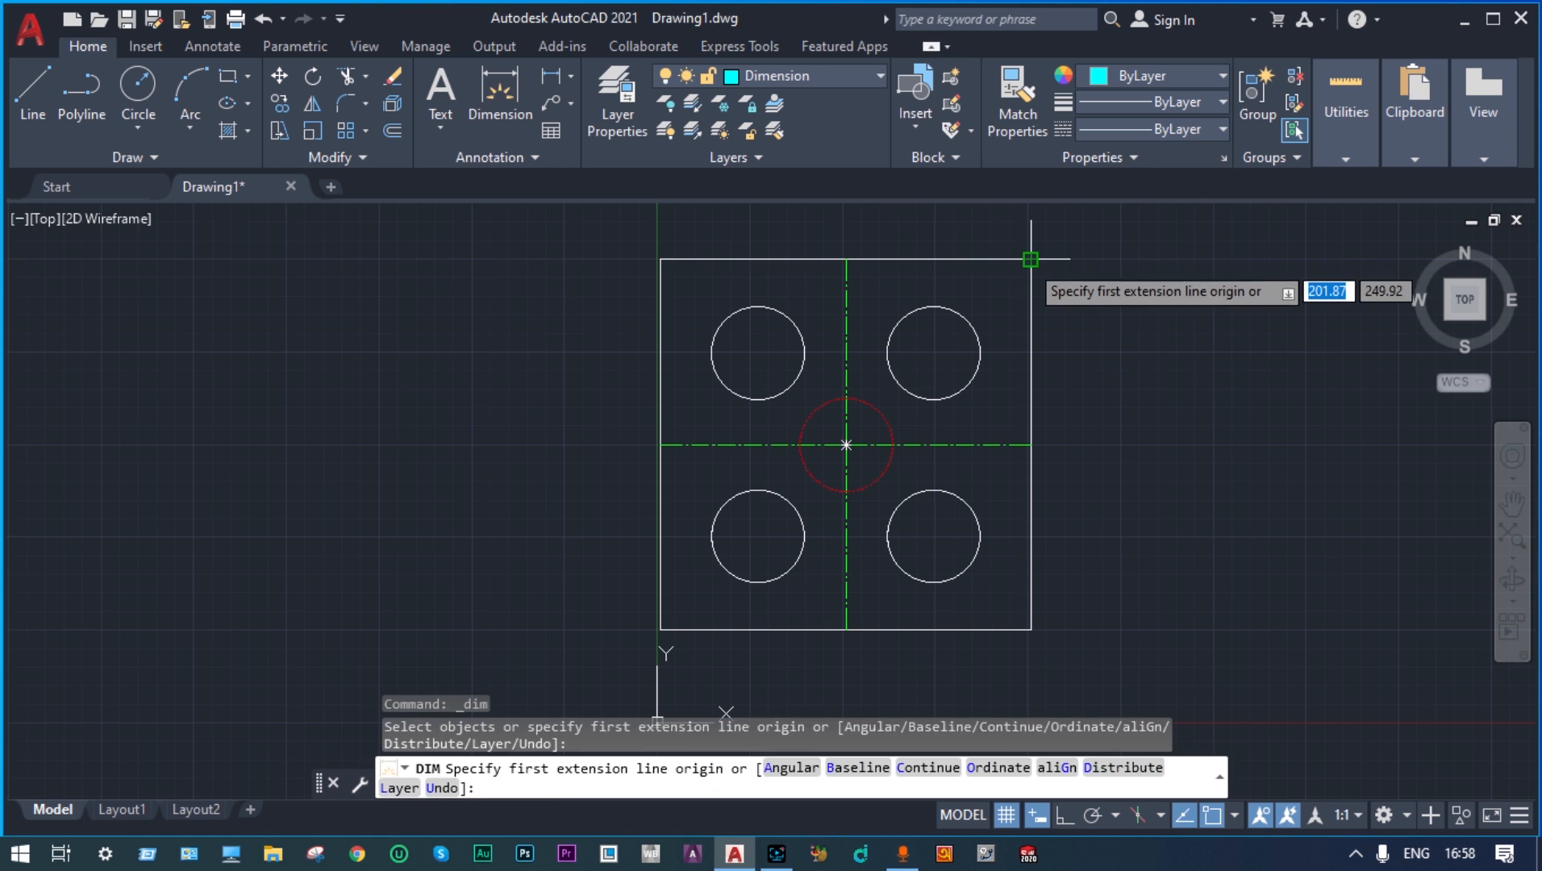
left_click(1030, 258)
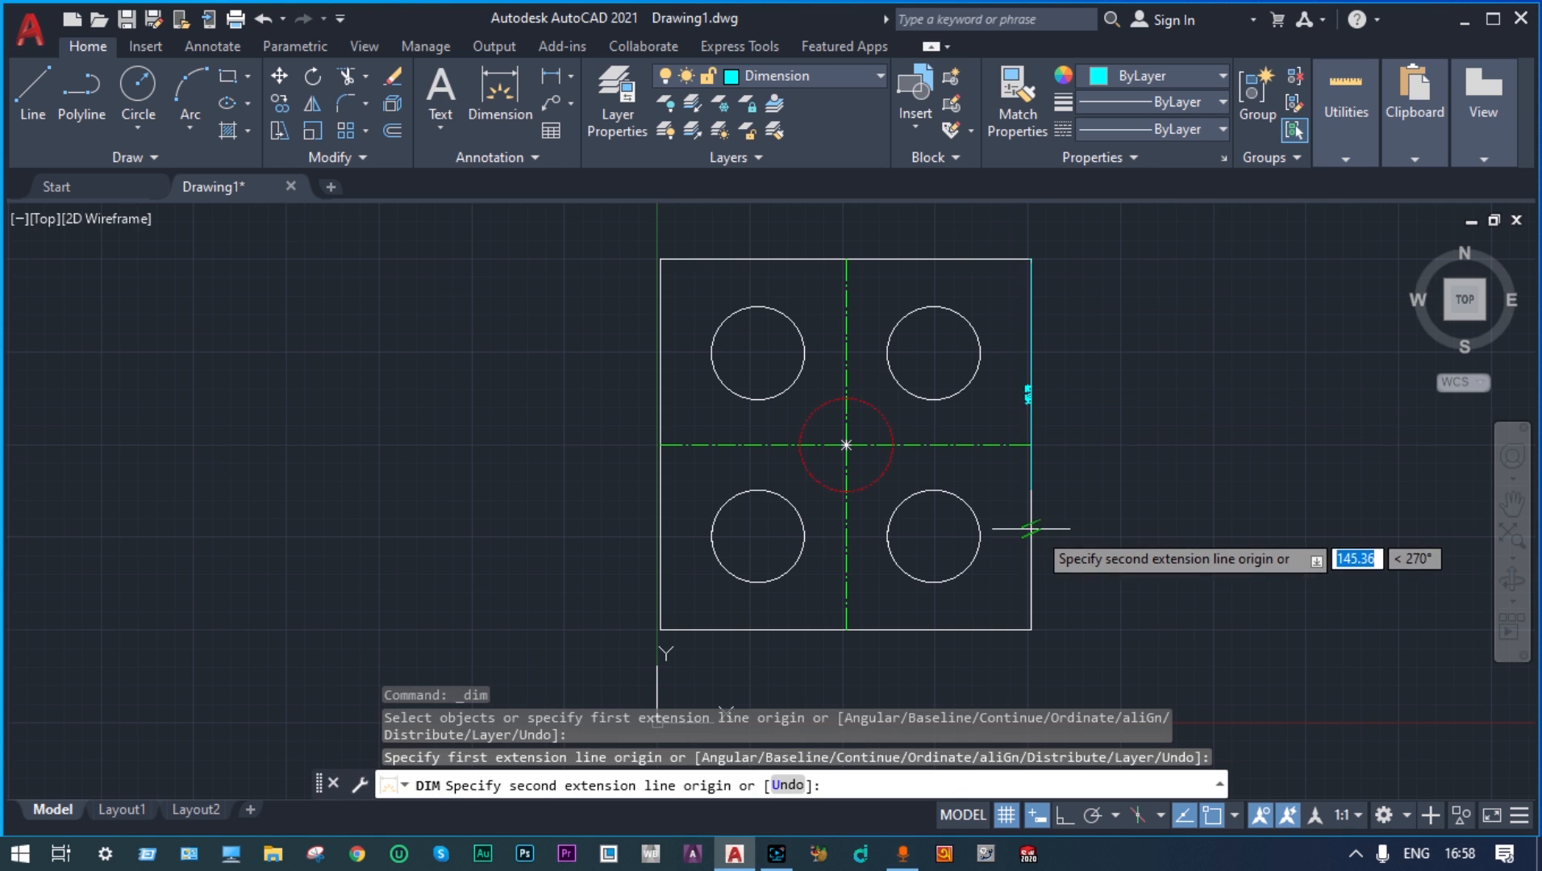
left_click(1030, 629)
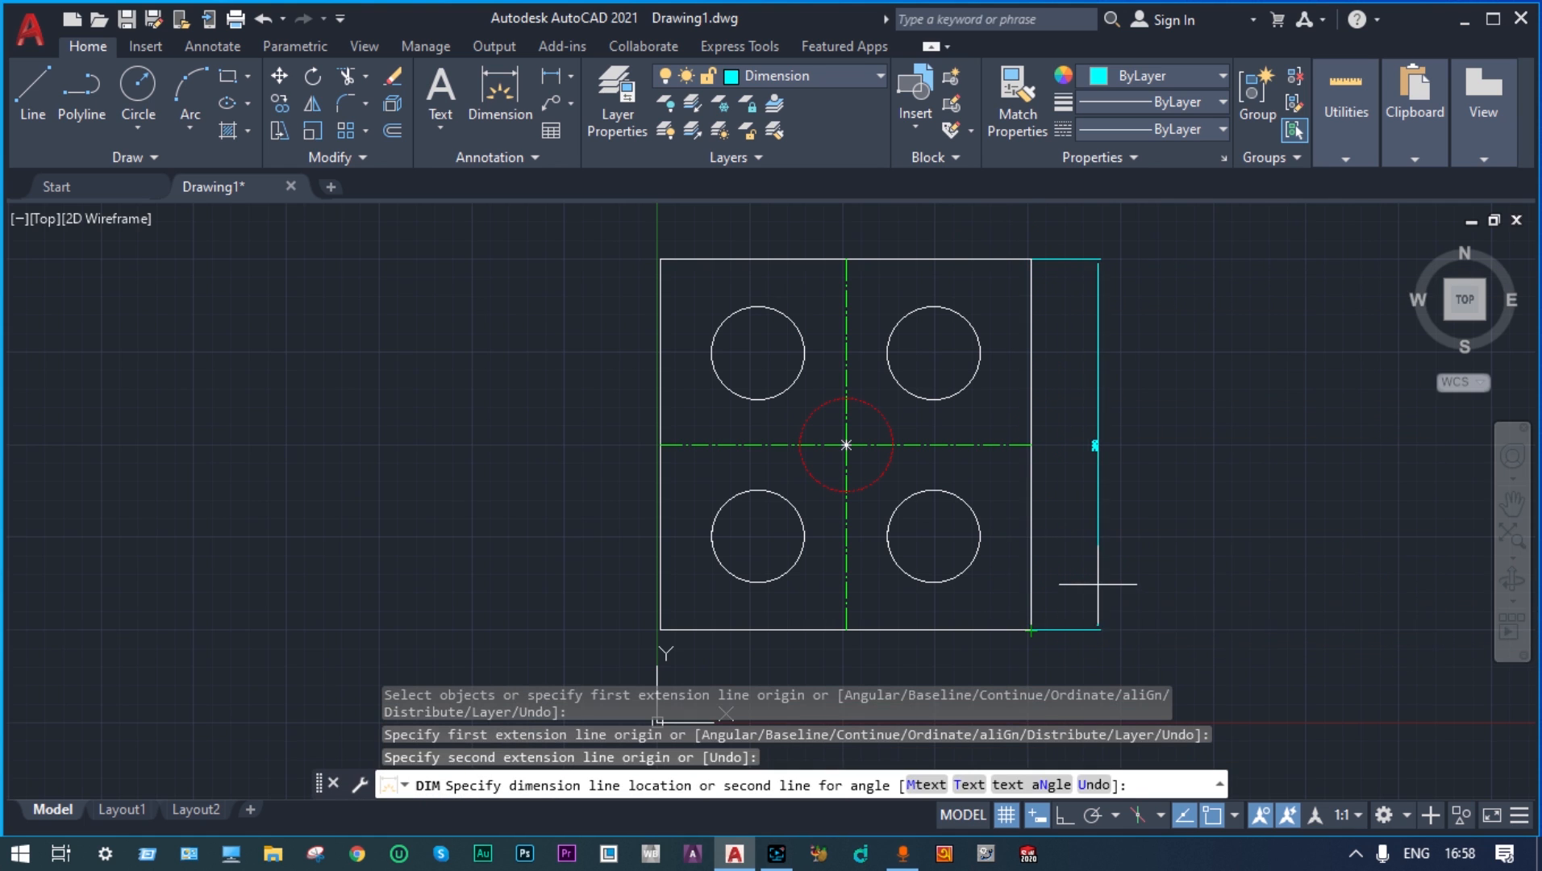
left_click(1095, 445)
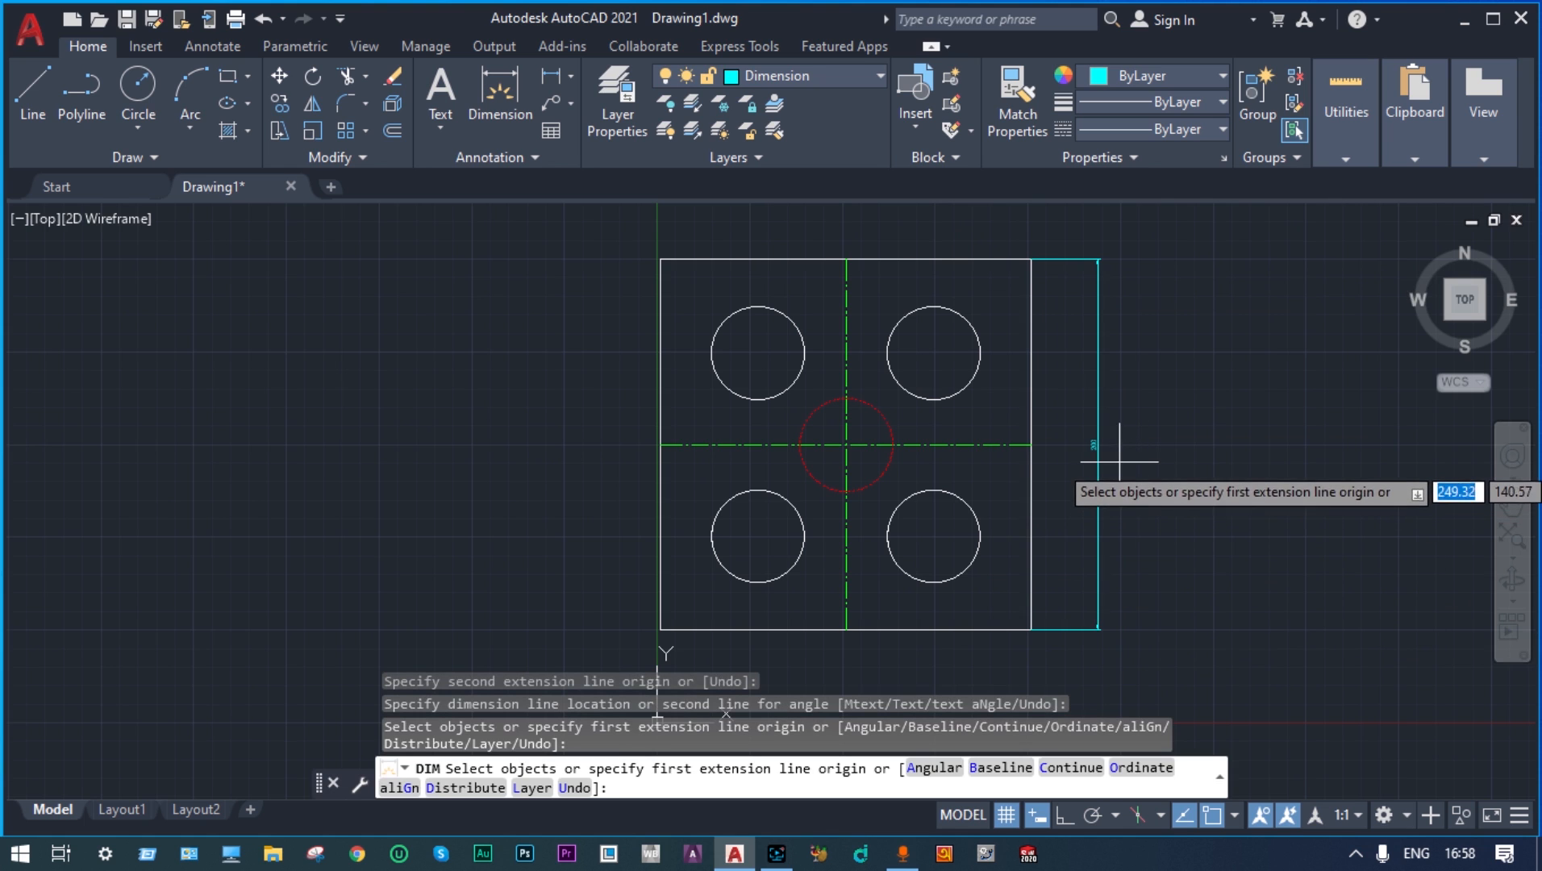
Examine the text and arrow size of the square's vertical dimension at different zoom levels
scroll(1116, 452, "up", 4)
scroll(1110, 439, "up", 2)
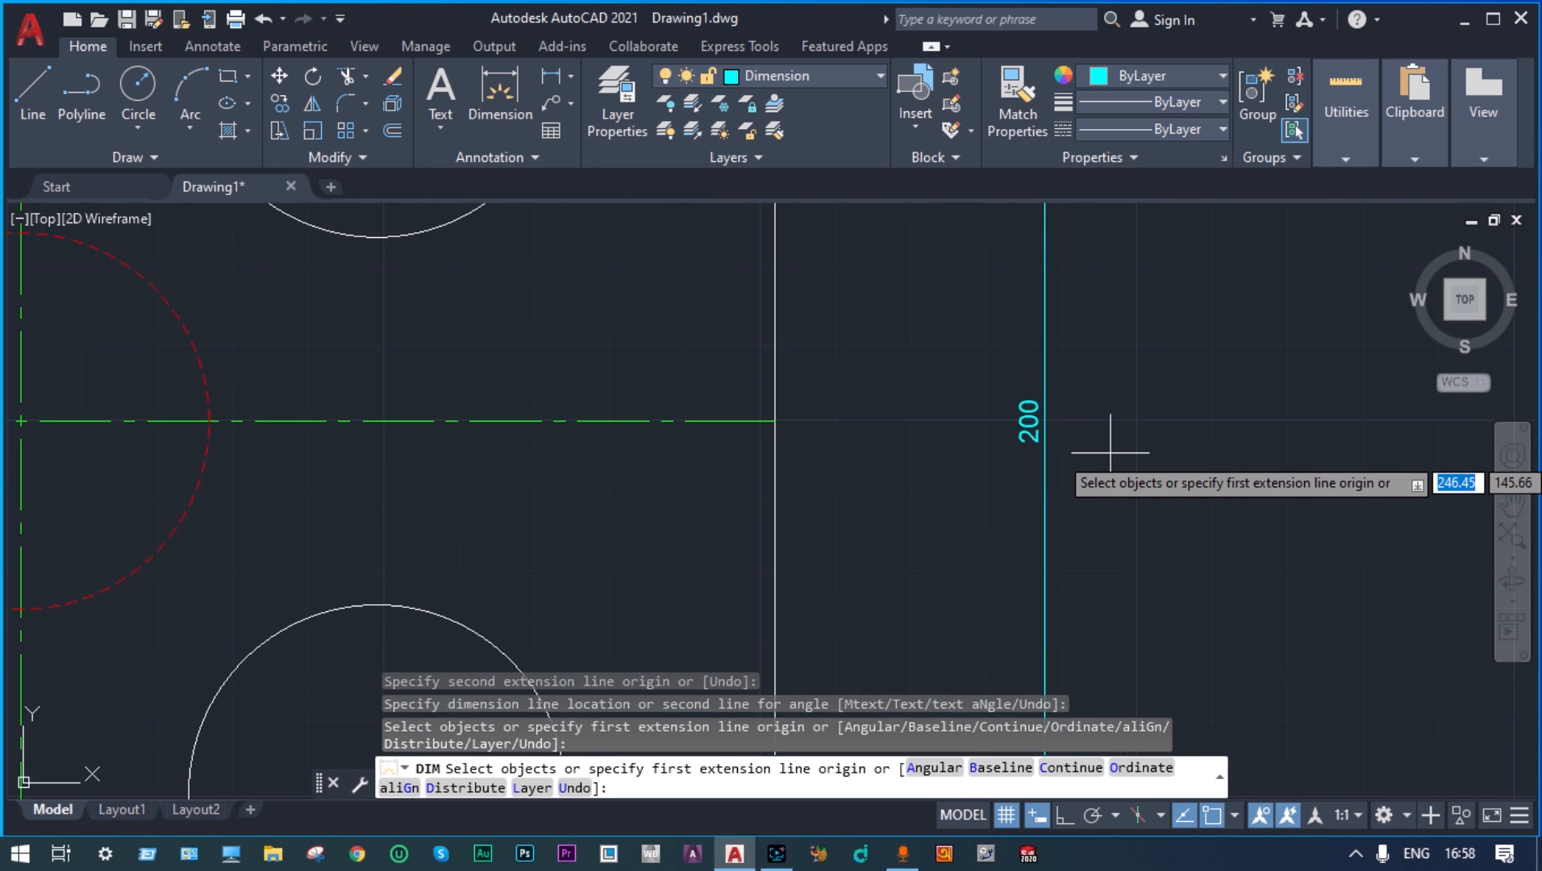
scroll(1109, 440, "down", 2)
scroll(1097, 448, "down", 4)
scroll(1105, 500, "up", 5)
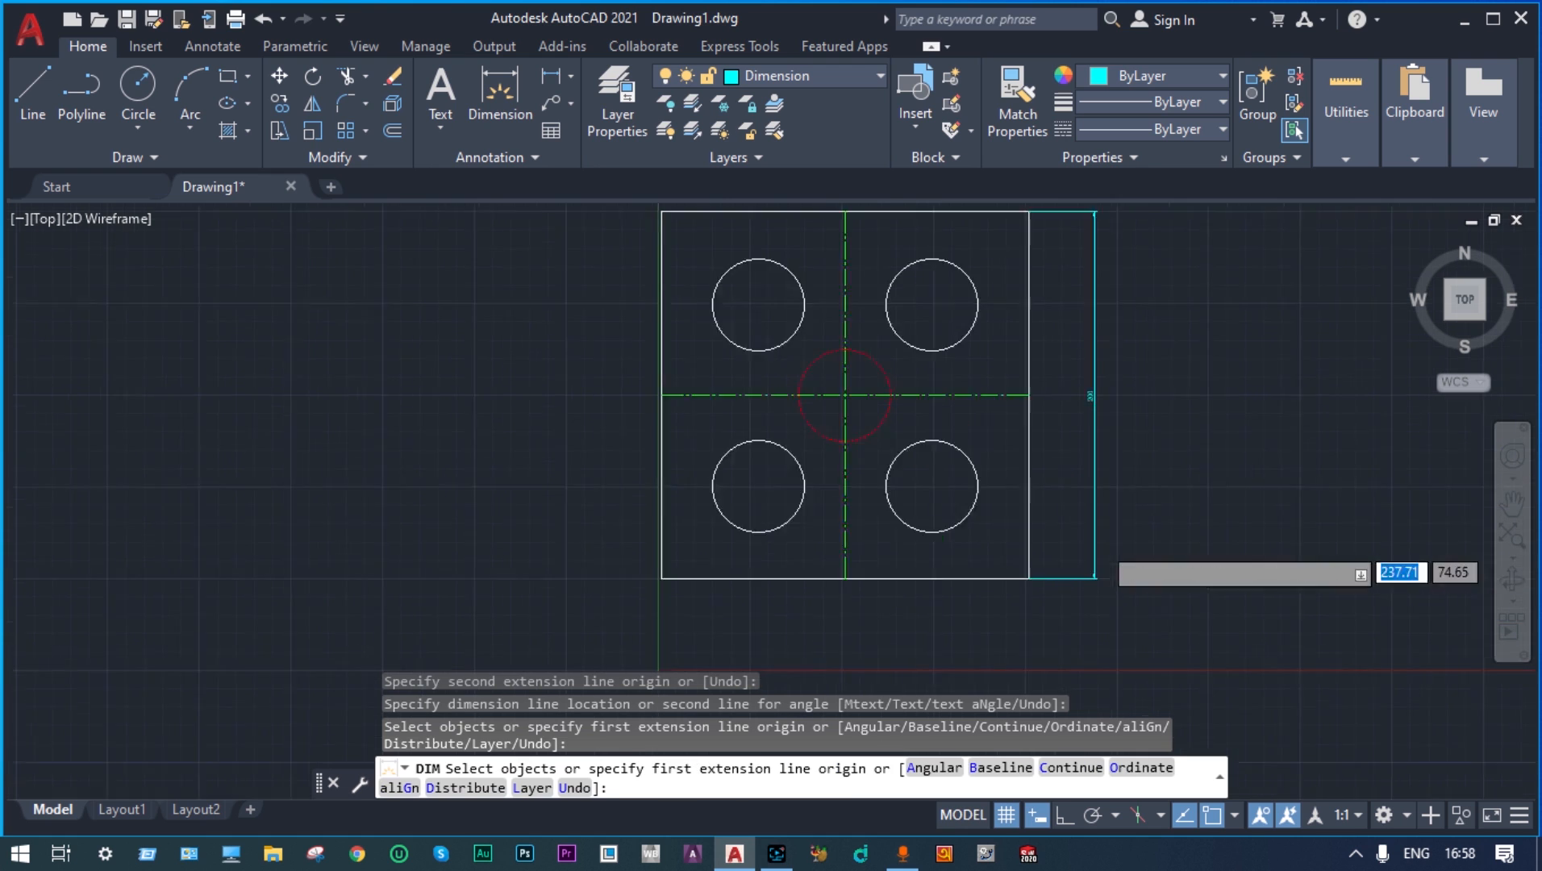
scroll(1095, 552, "down", 3)
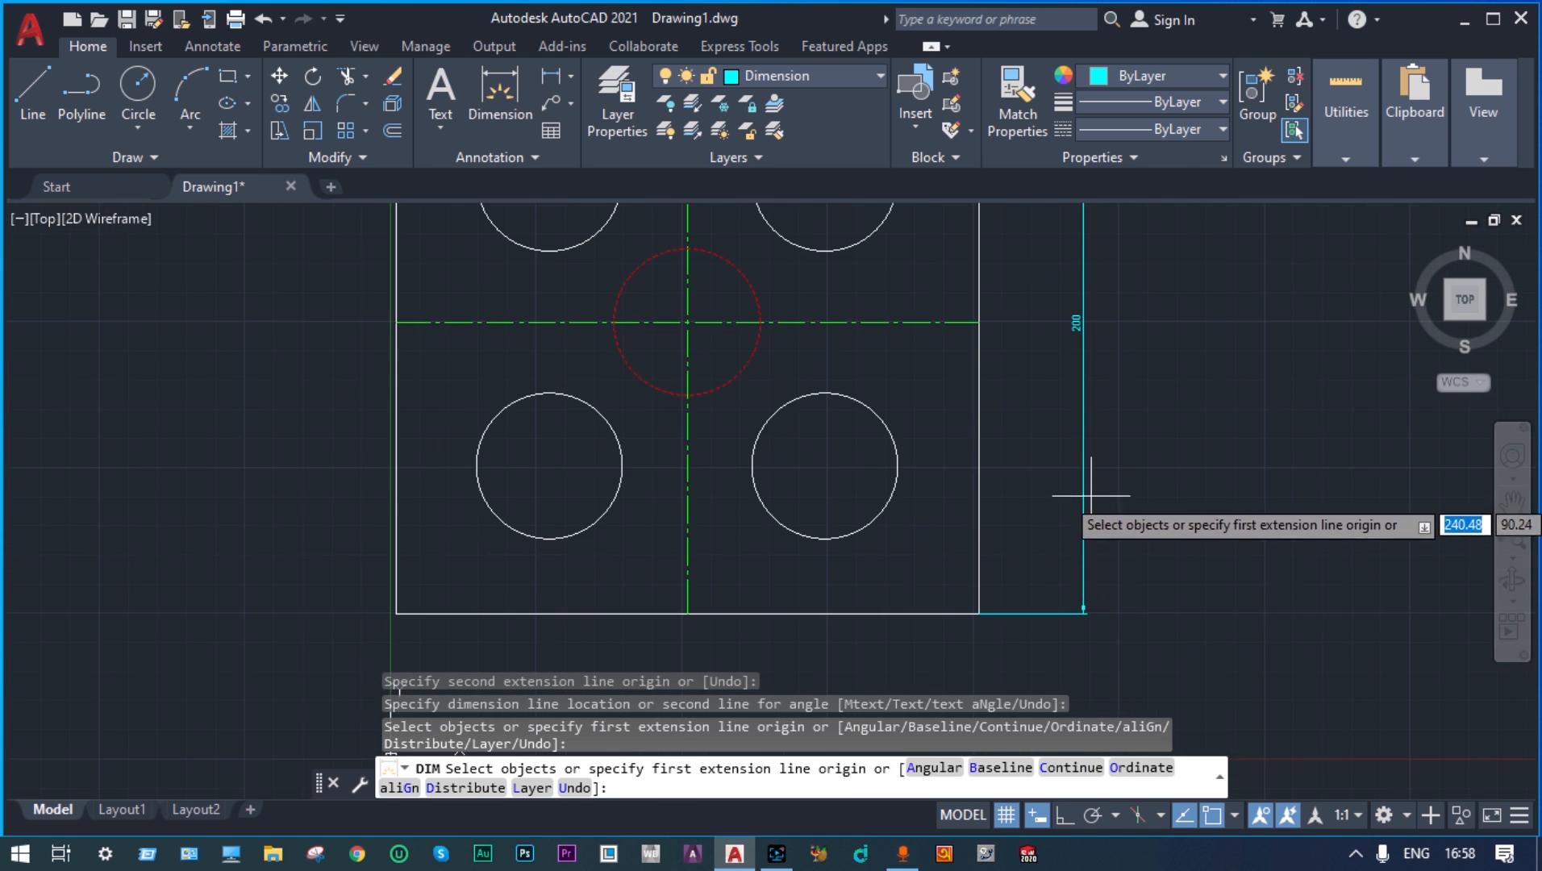
scroll(1093, 475, "down", 3)
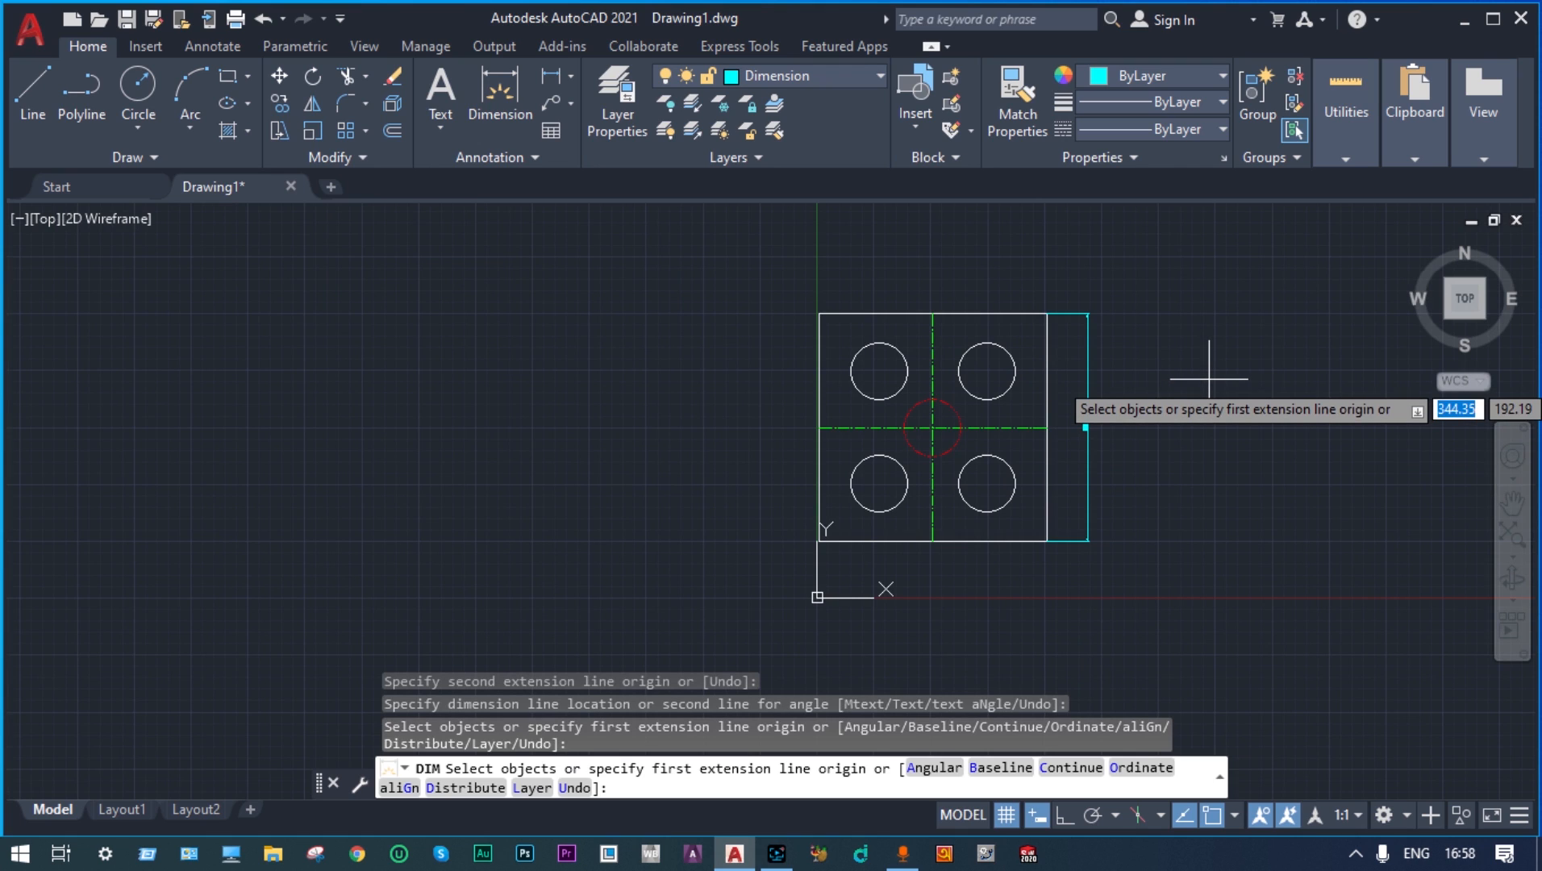
Modify the ISO-25 dimension style to use an overall scale of 2 for dimension features
key("Escape")
type("DIMSTY")
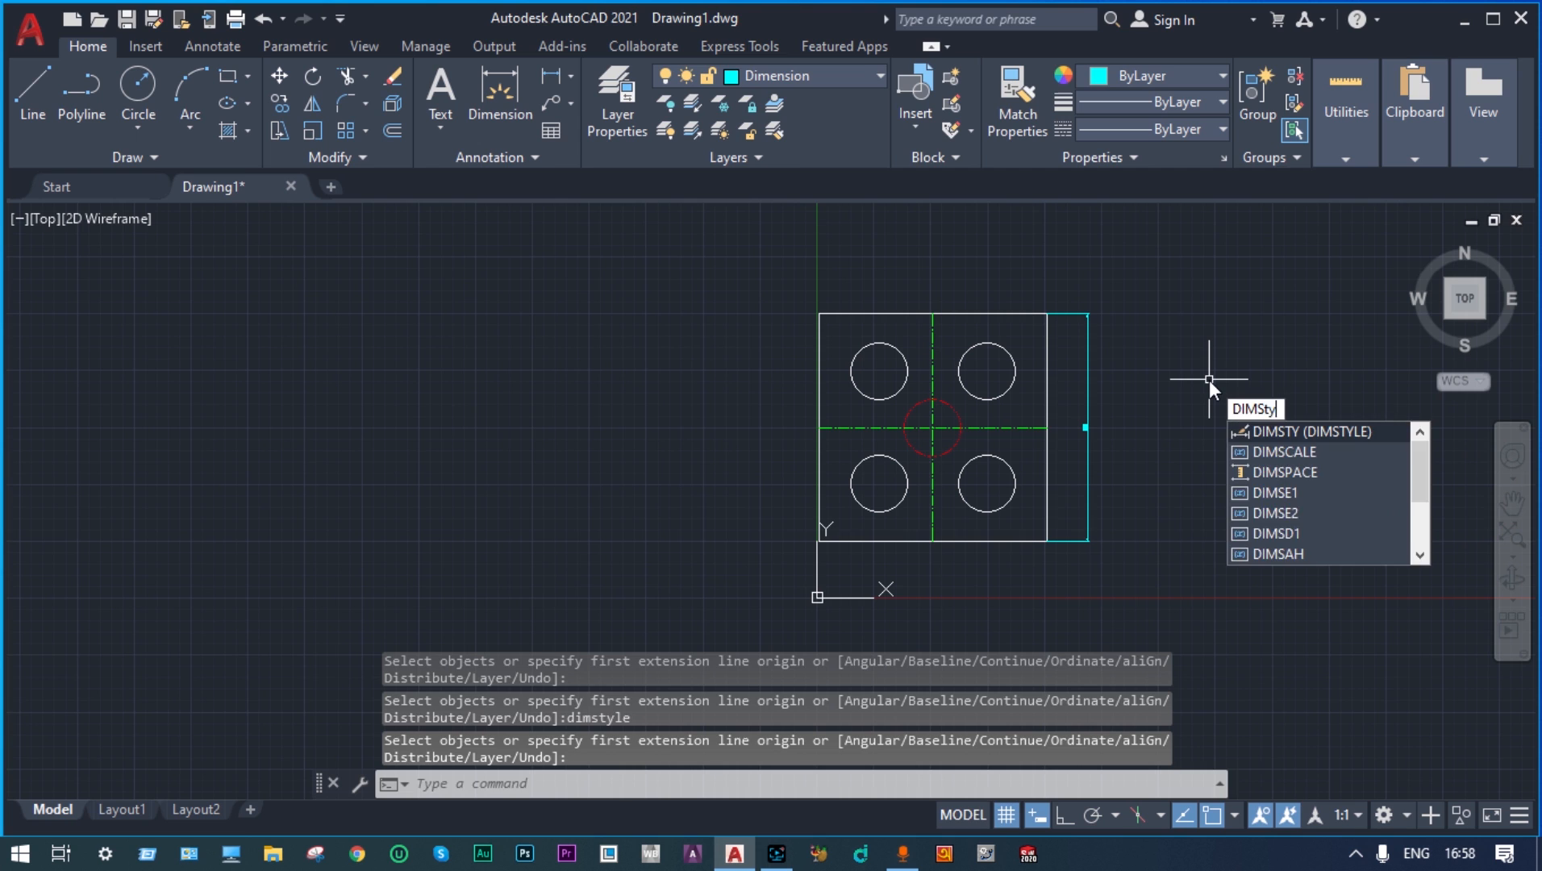
type("LE")
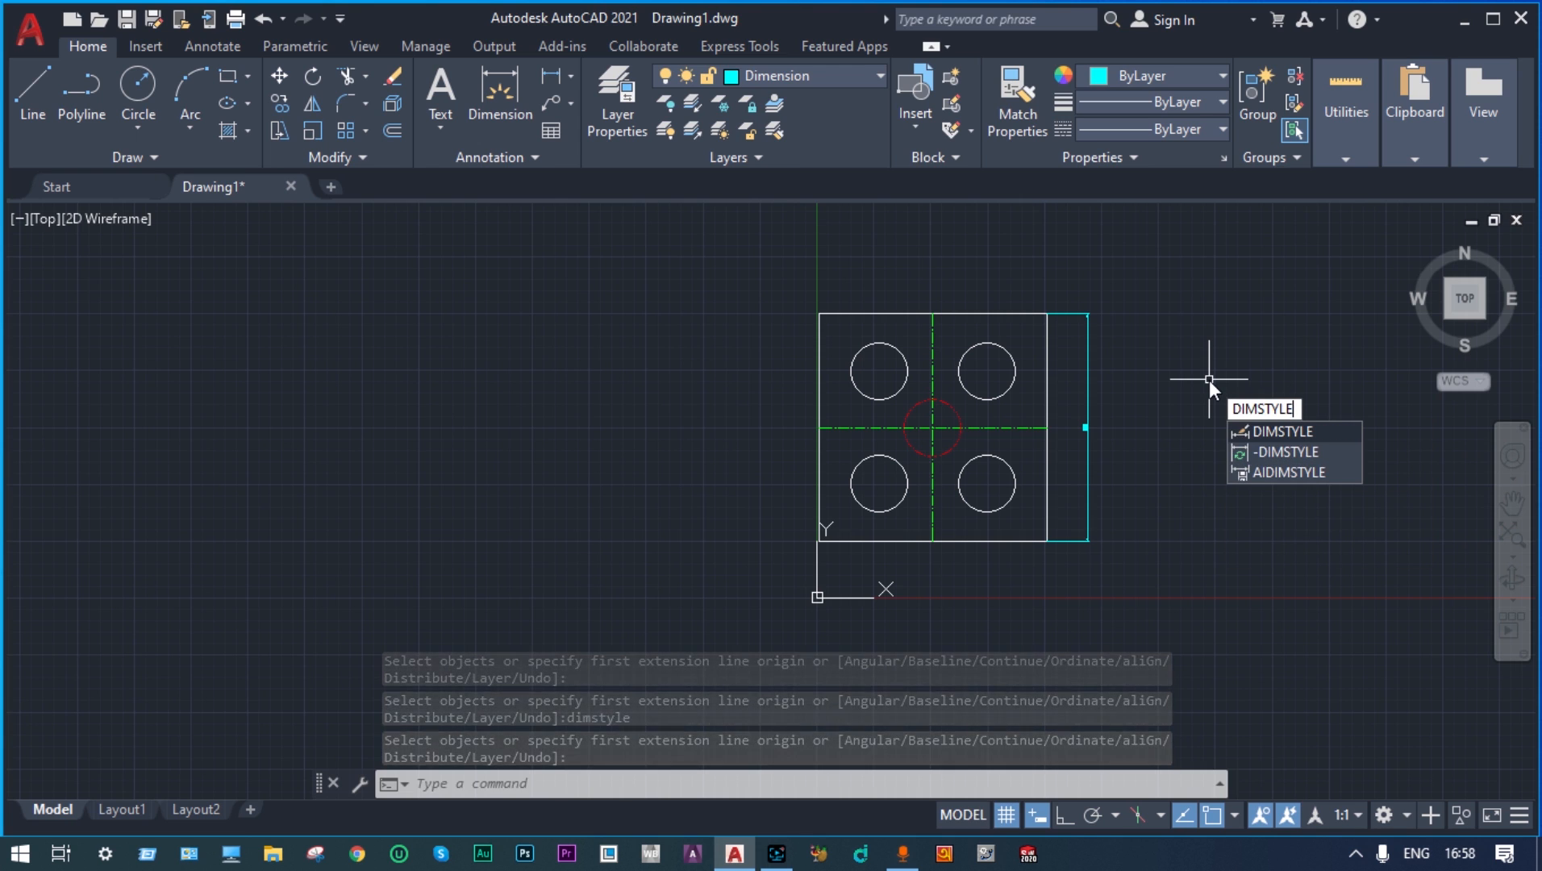
key("Return")
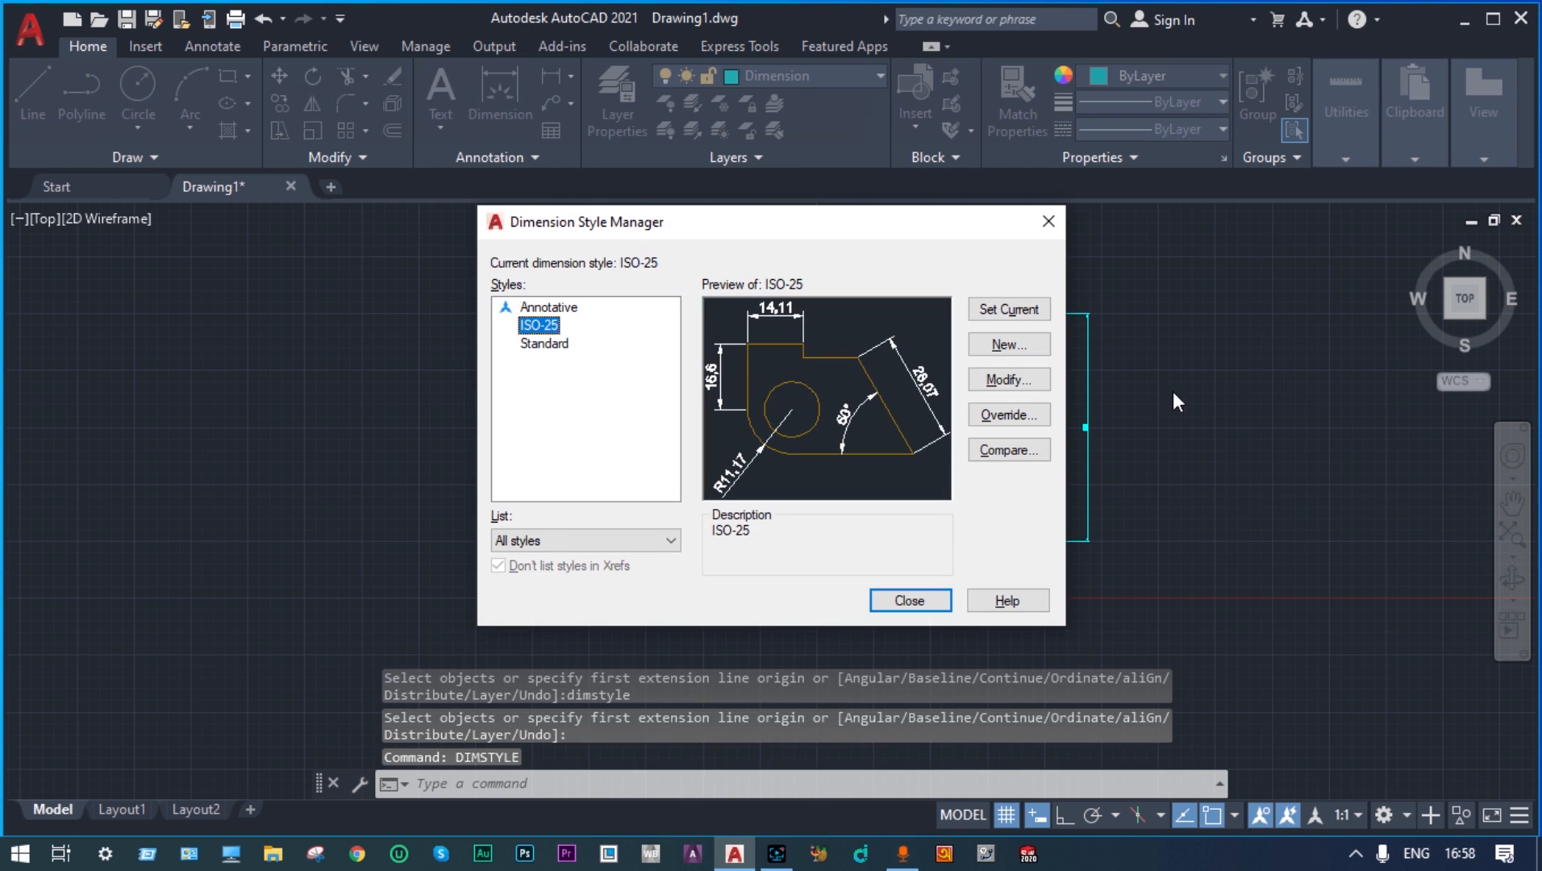
left_click(1014, 385)
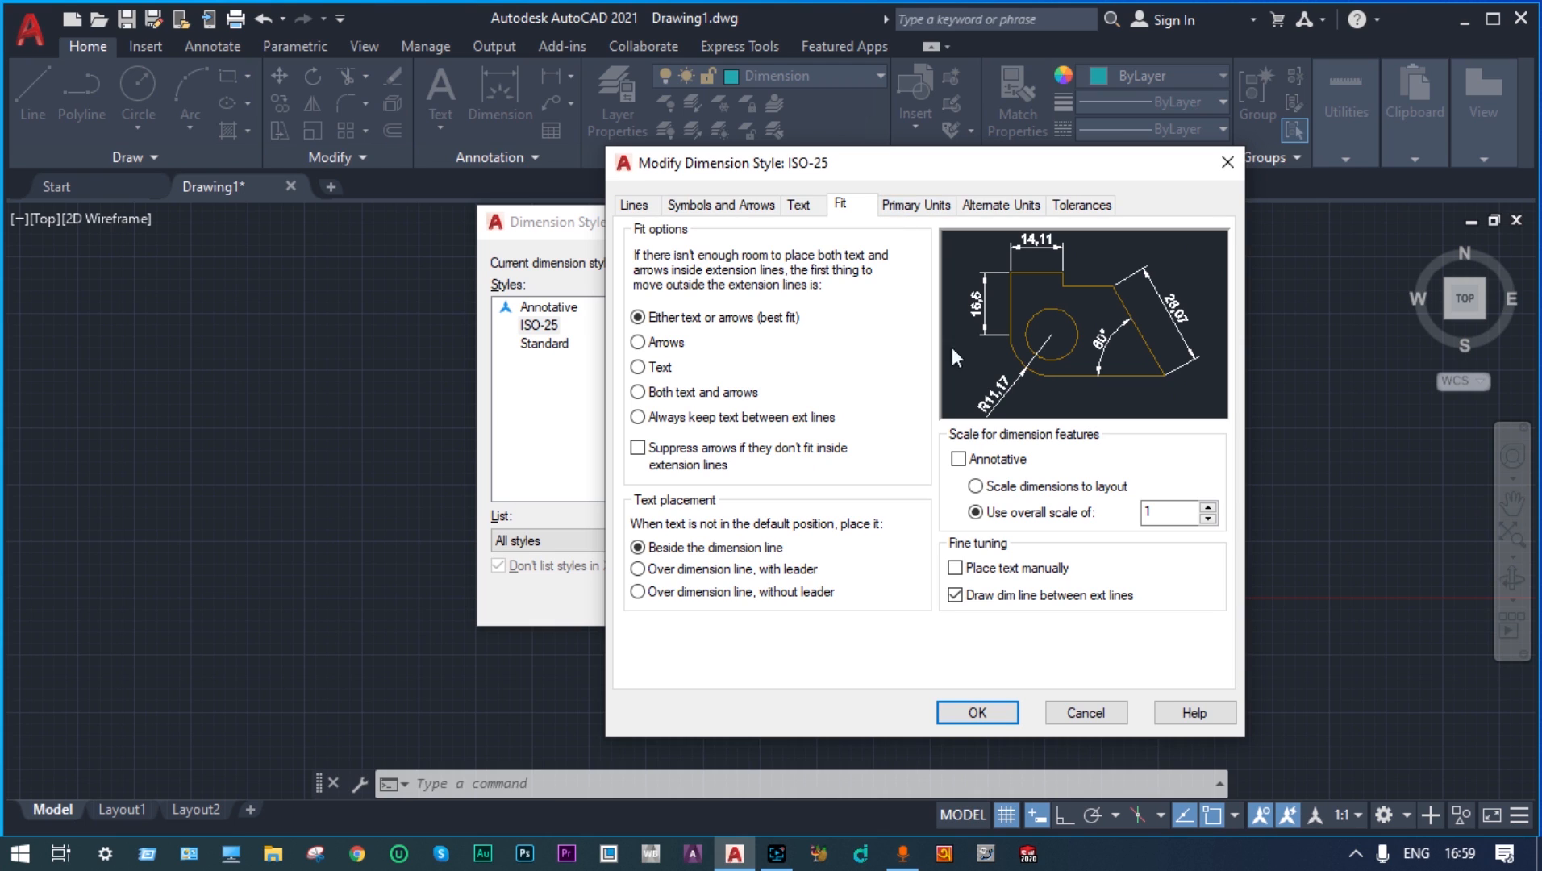
left_click(1157, 509)
left_click(999, 710)
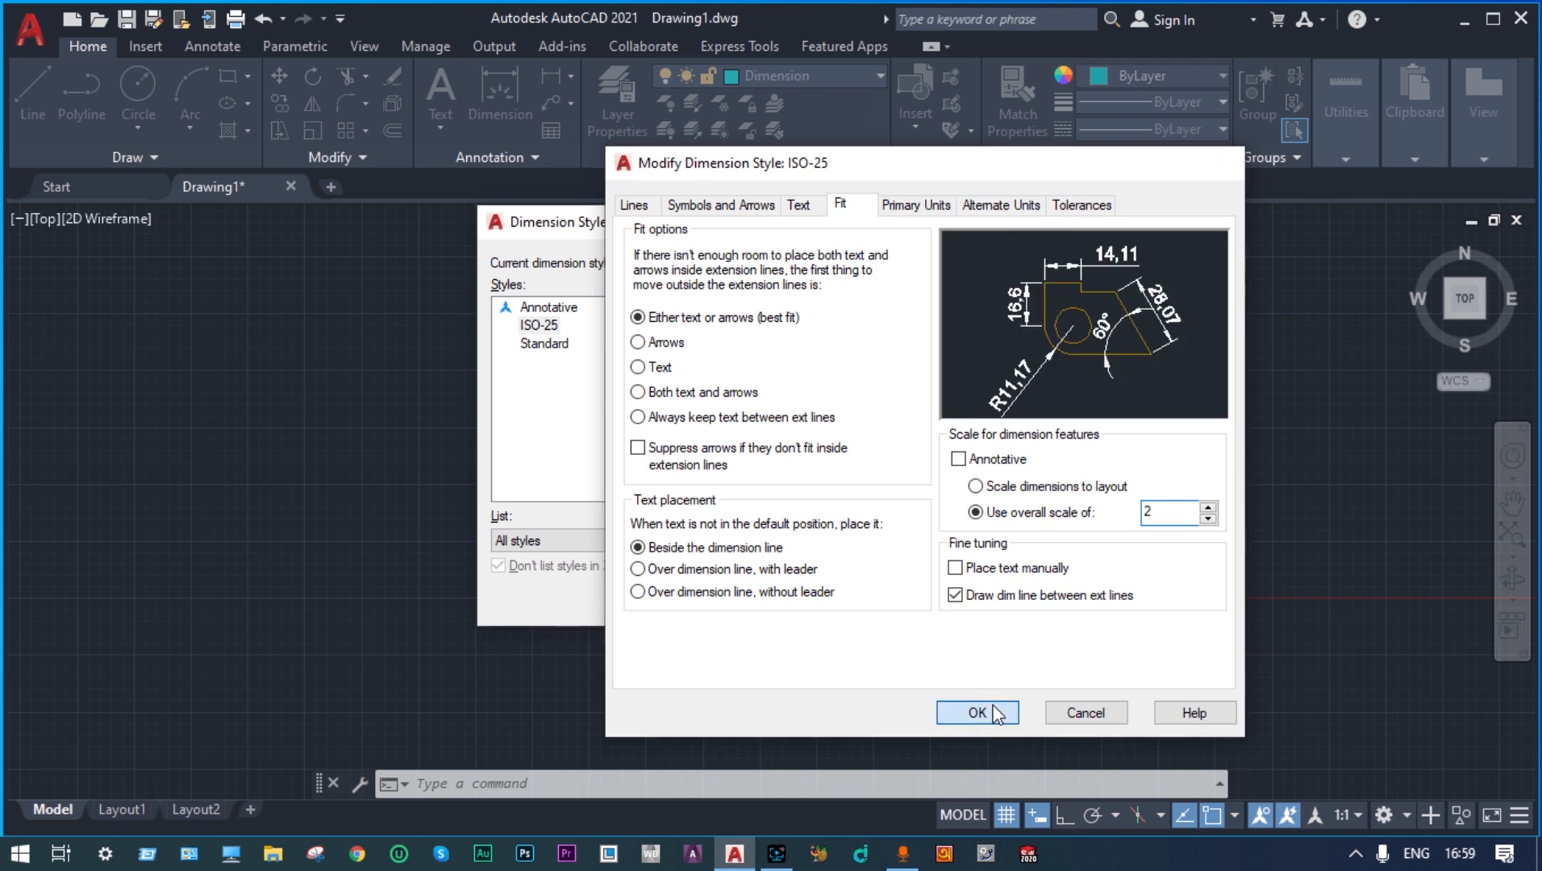
left_click(910, 600)
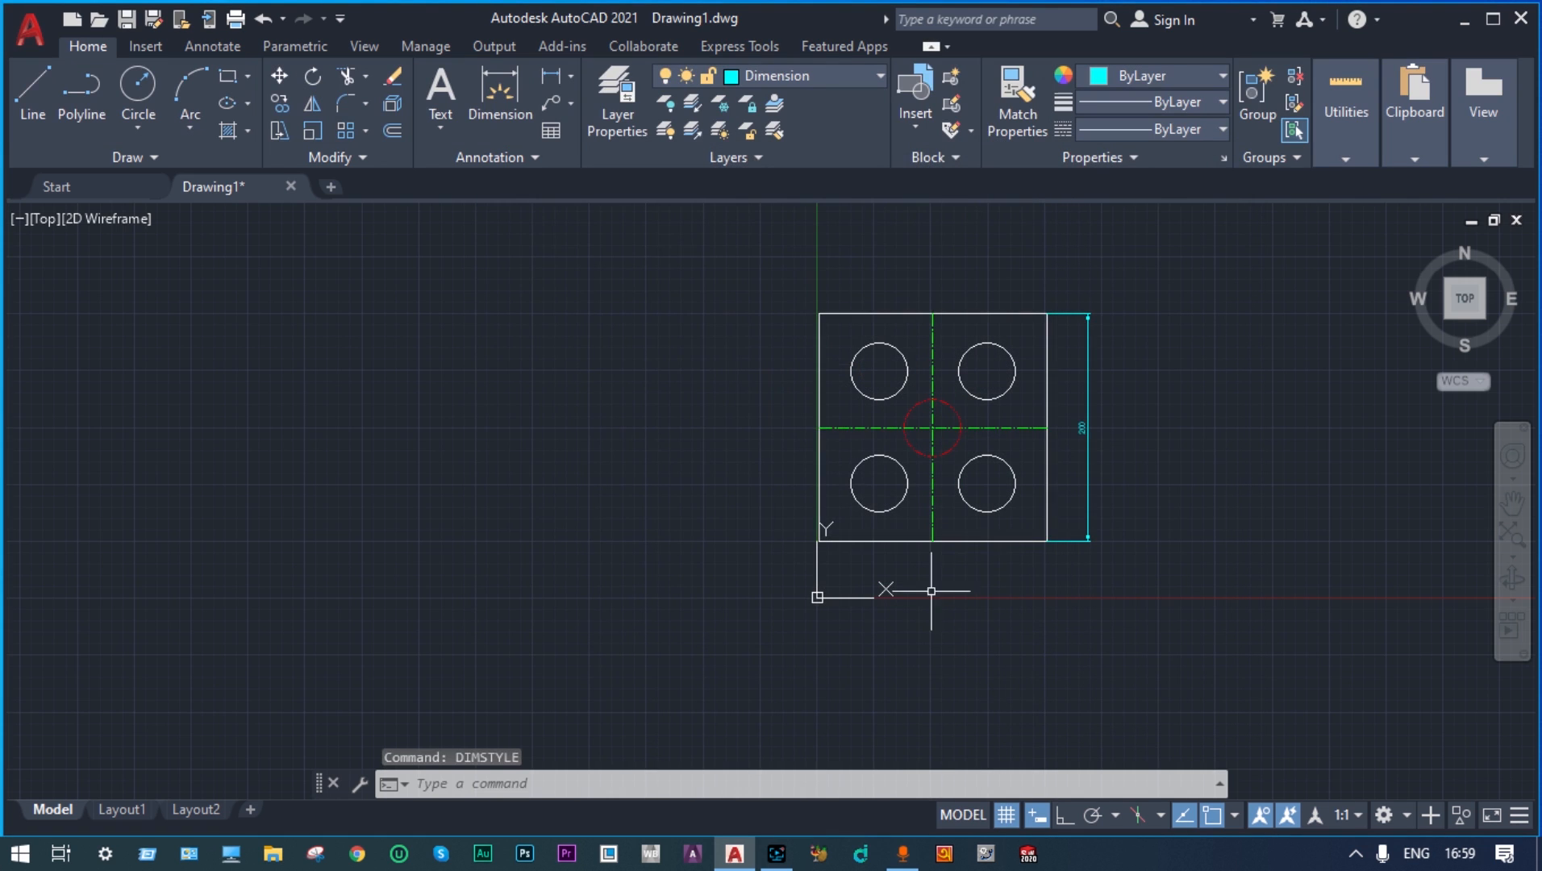
Dimension the square's bottom edge from corner to corner, placing the dimension line below the square
scroll(1121, 435, "up", 2)
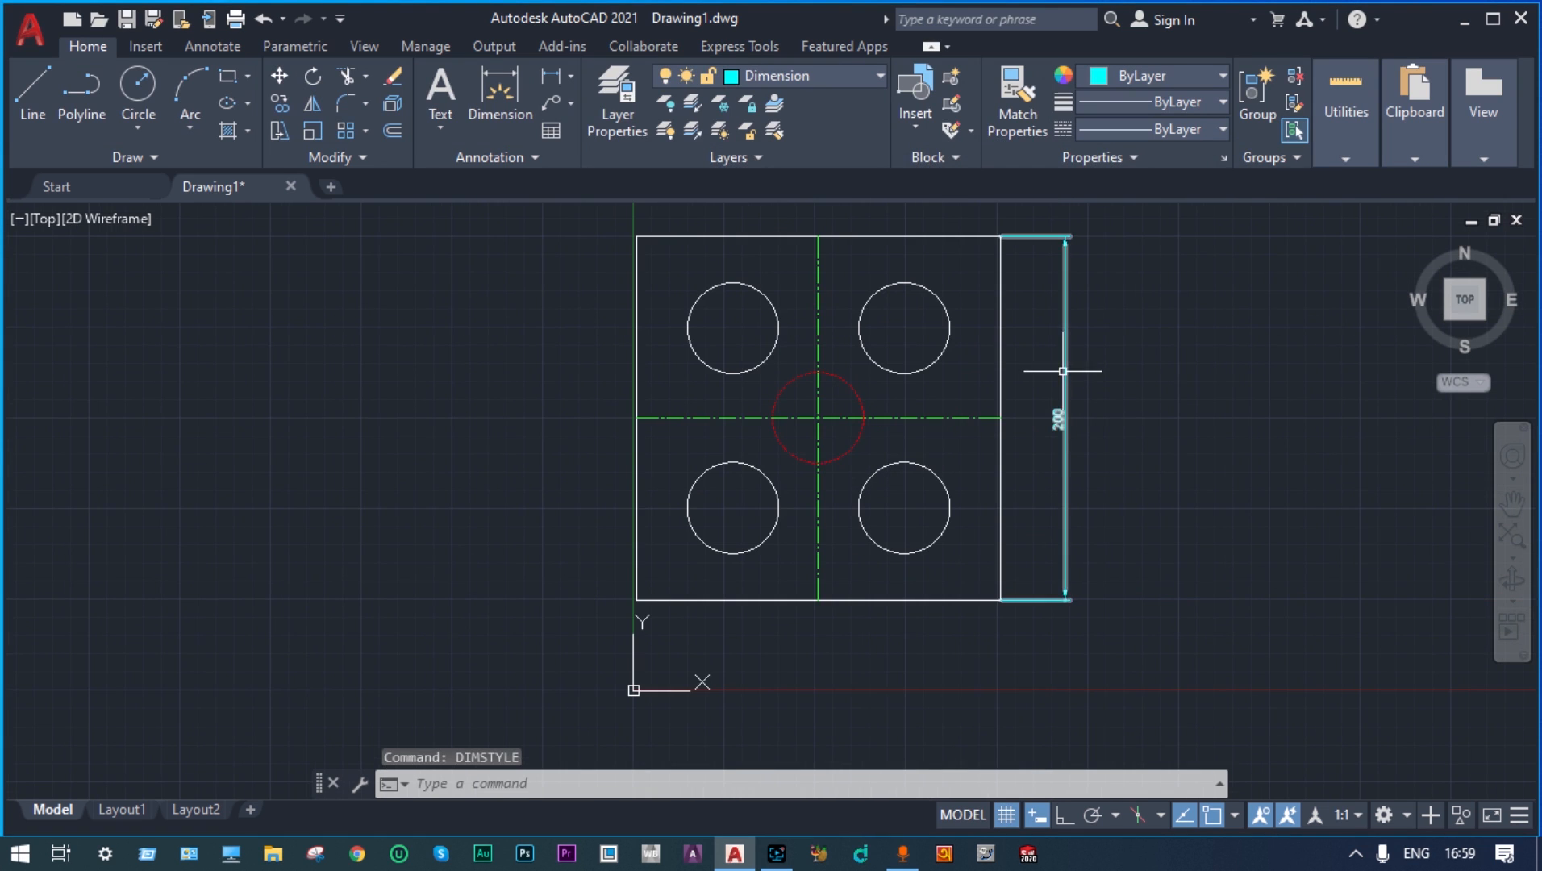
scroll(1079, 369, "up", 2)
scroll(1079, 369, "down", 2)
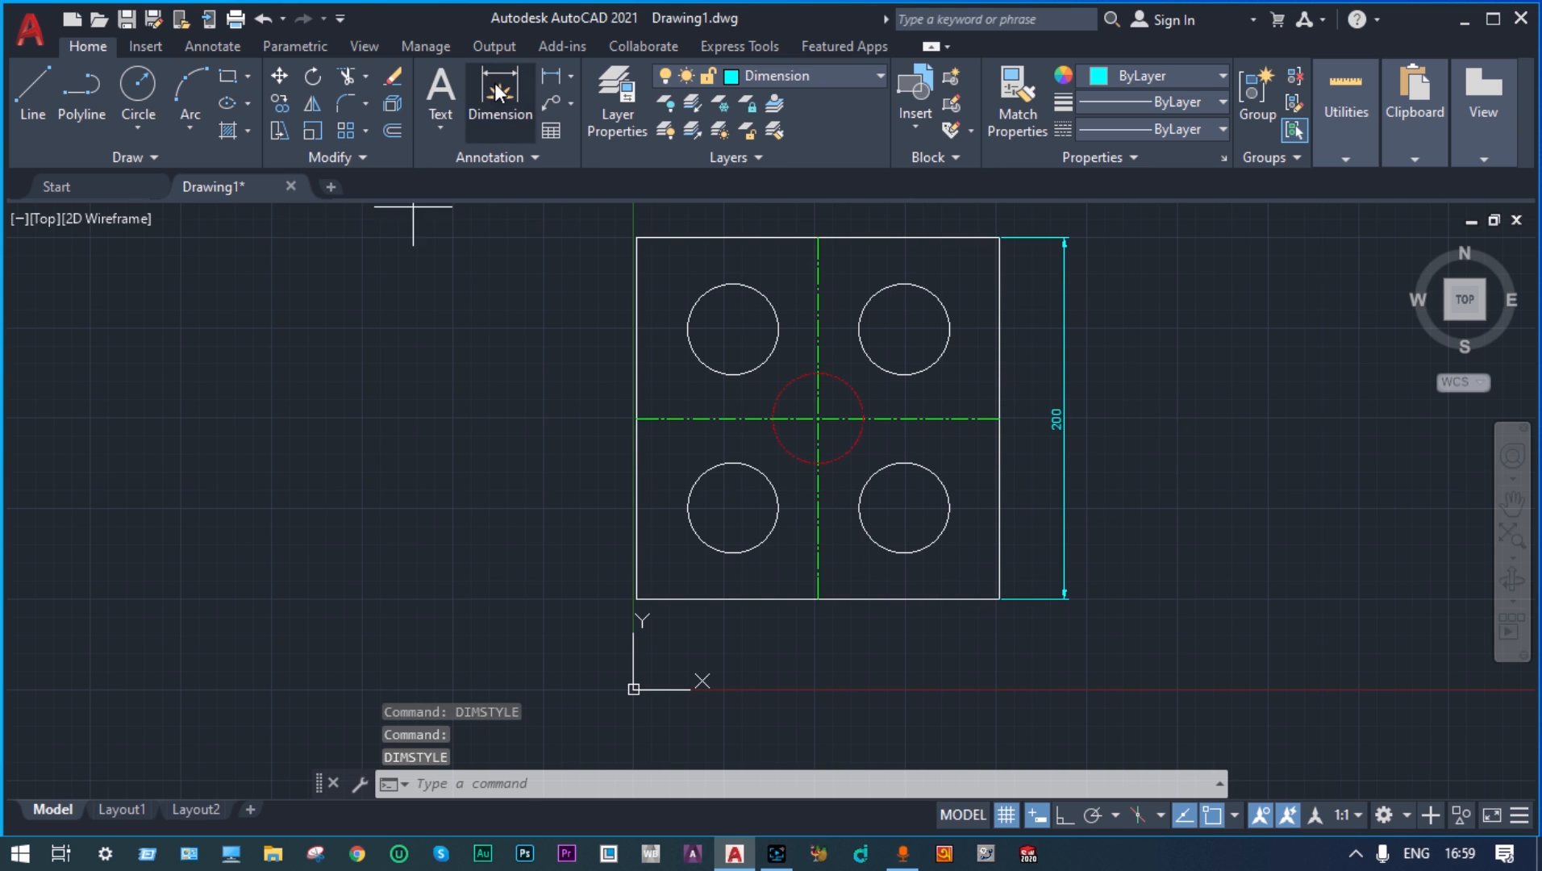
left_click(499, 92)
left_click(999, 599)
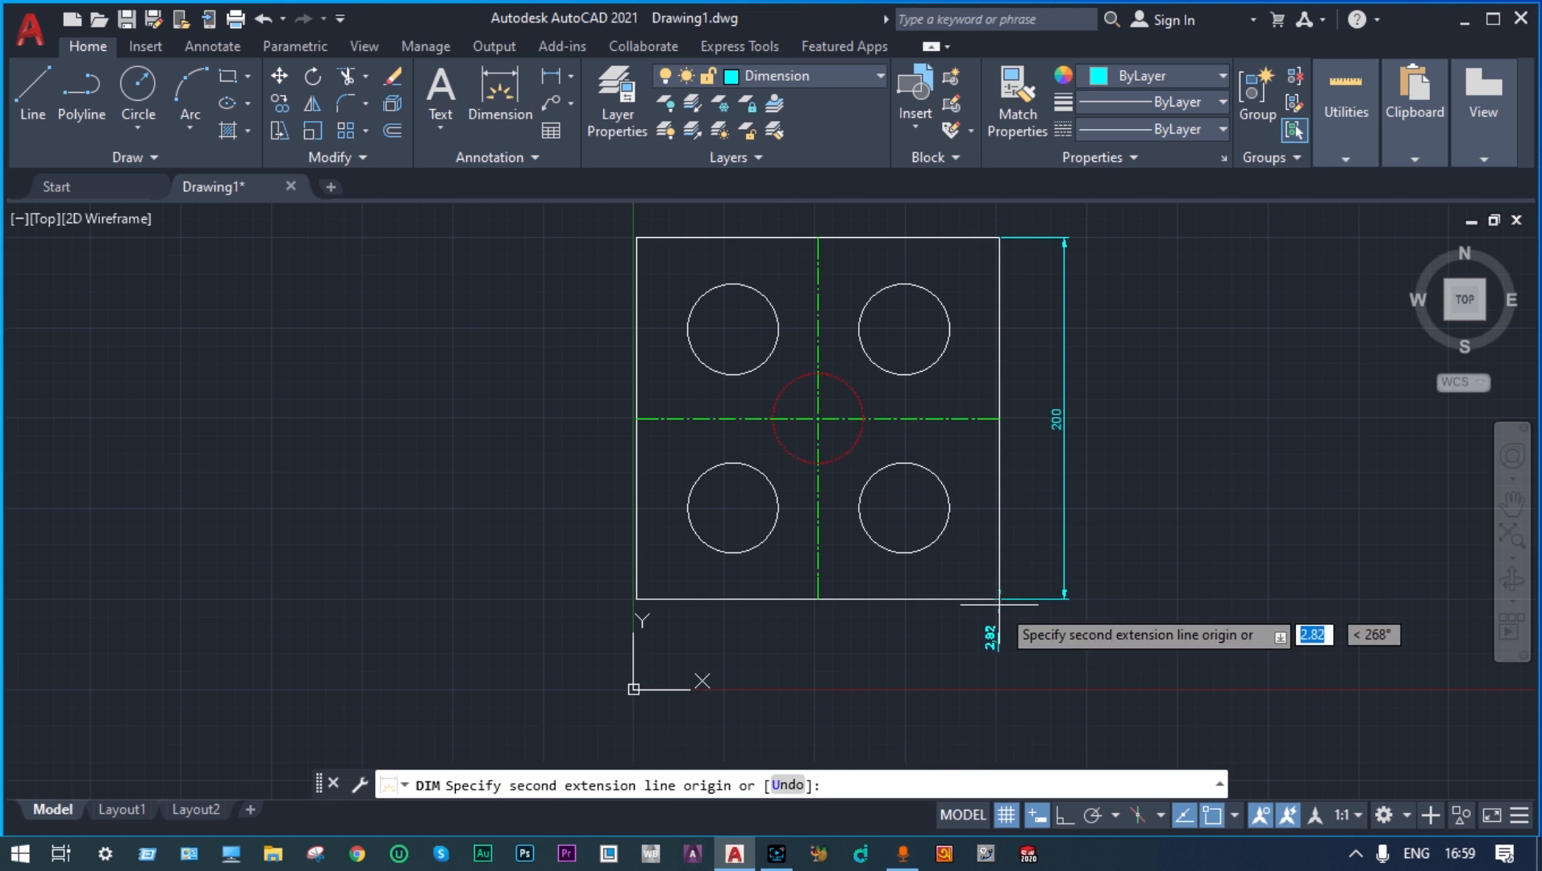
left_click(636, 599)
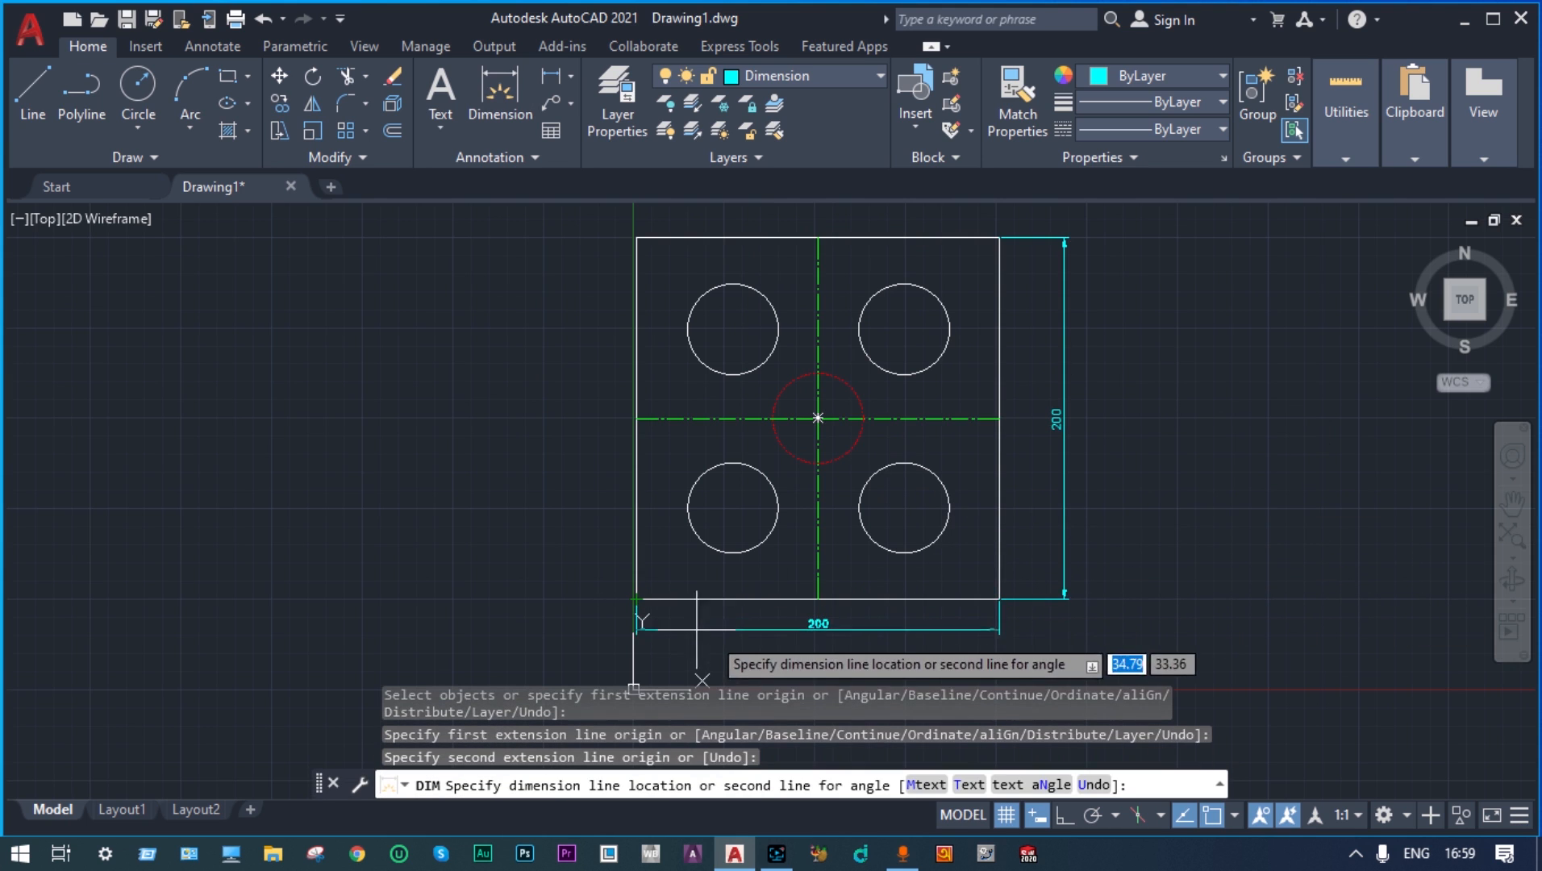
left_click(786, 639)
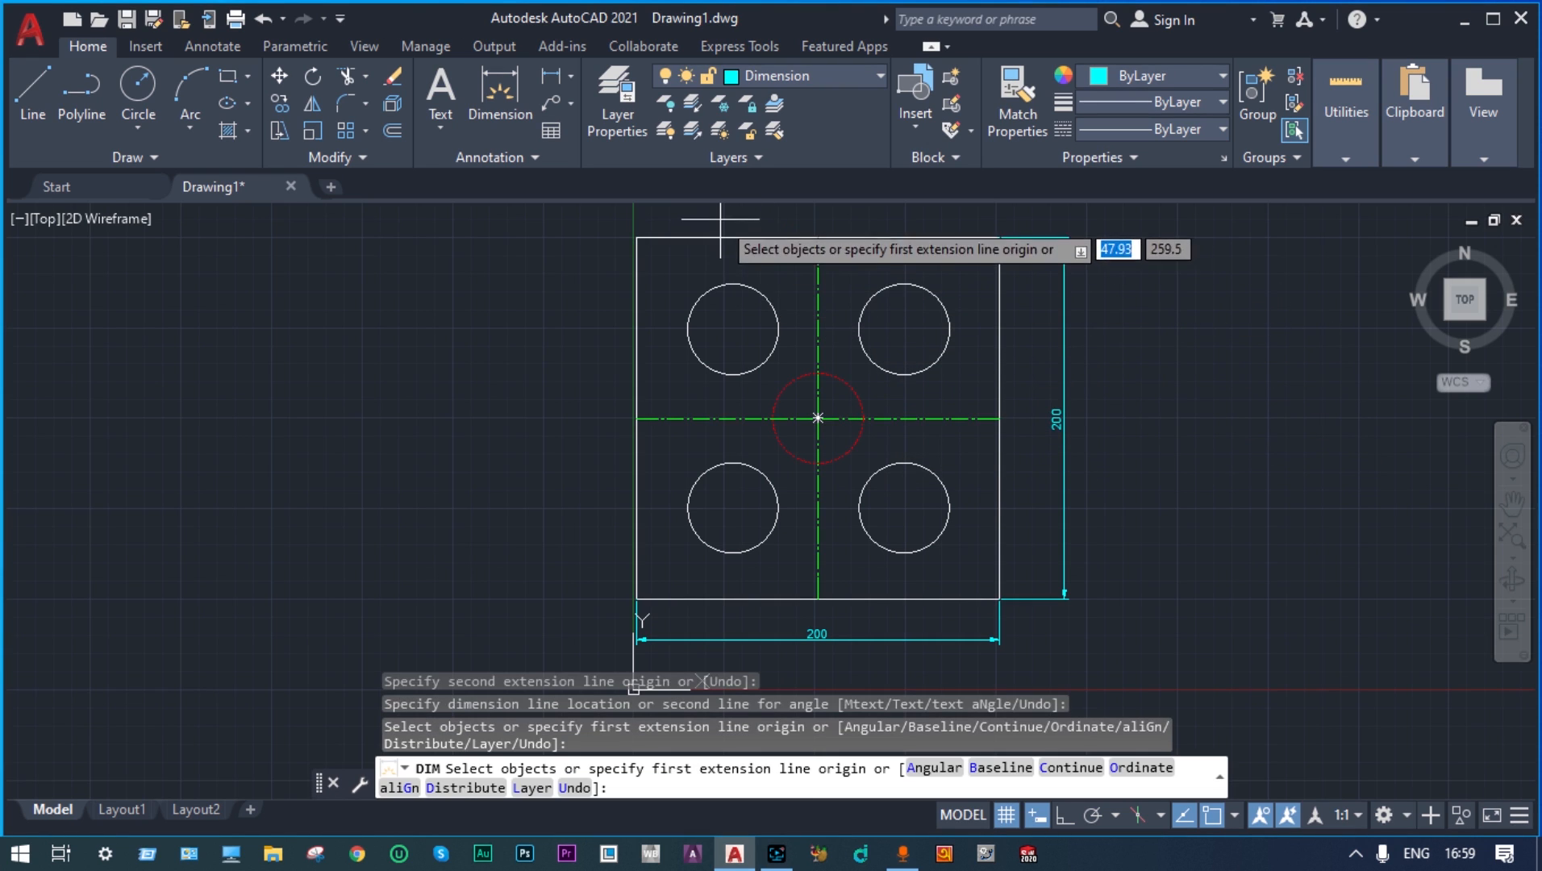
Add a diameter dimension to the upper-right circle, placing its text outside the square's upper-right corner
left_click(571, 76)
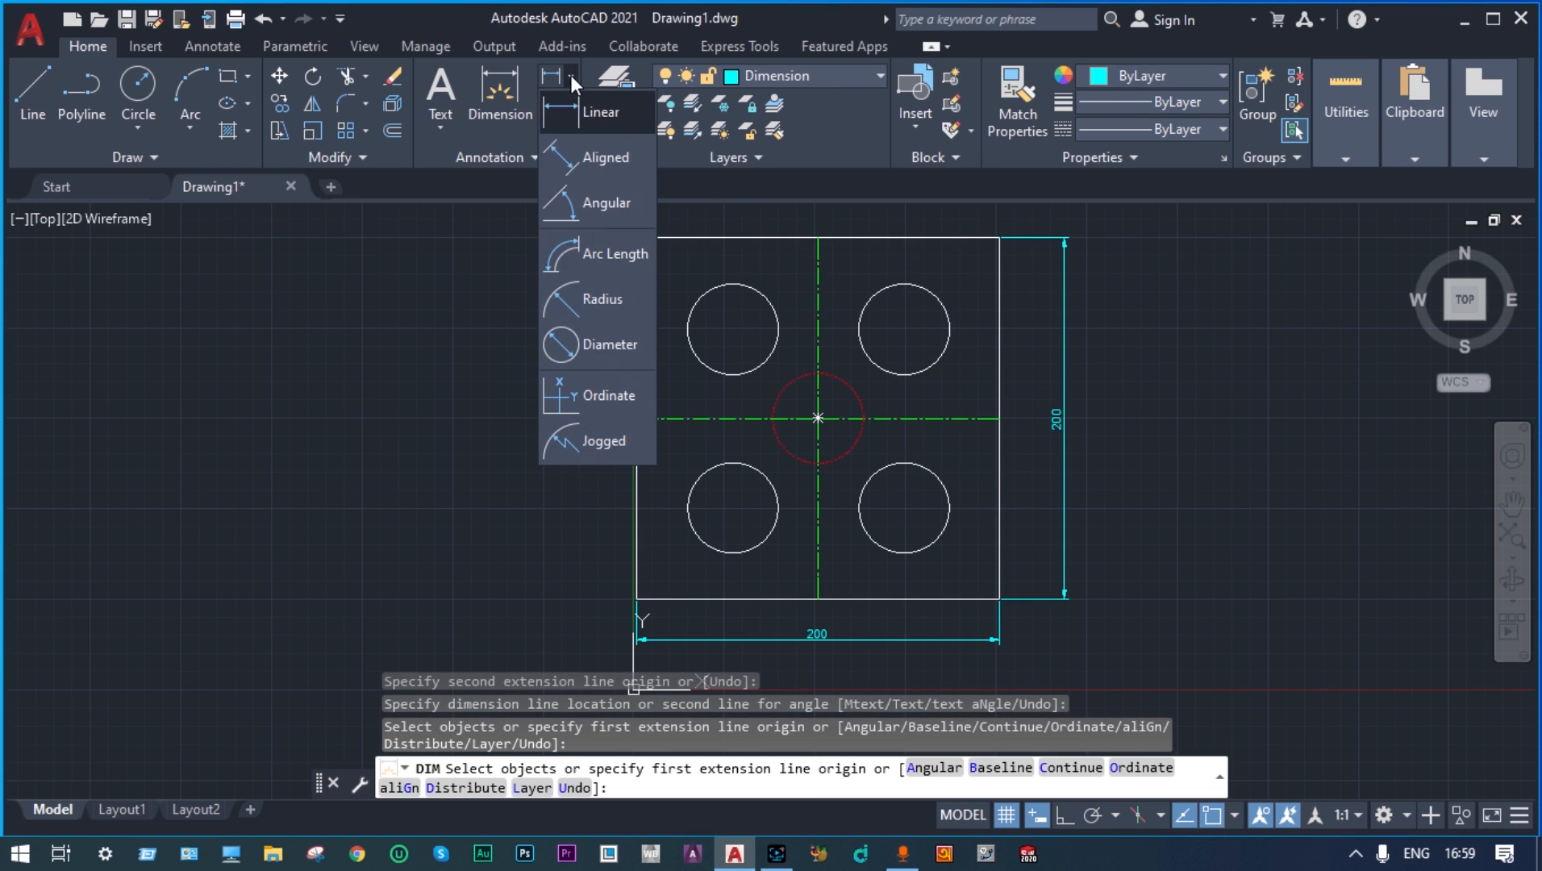
left_click(566, 344)
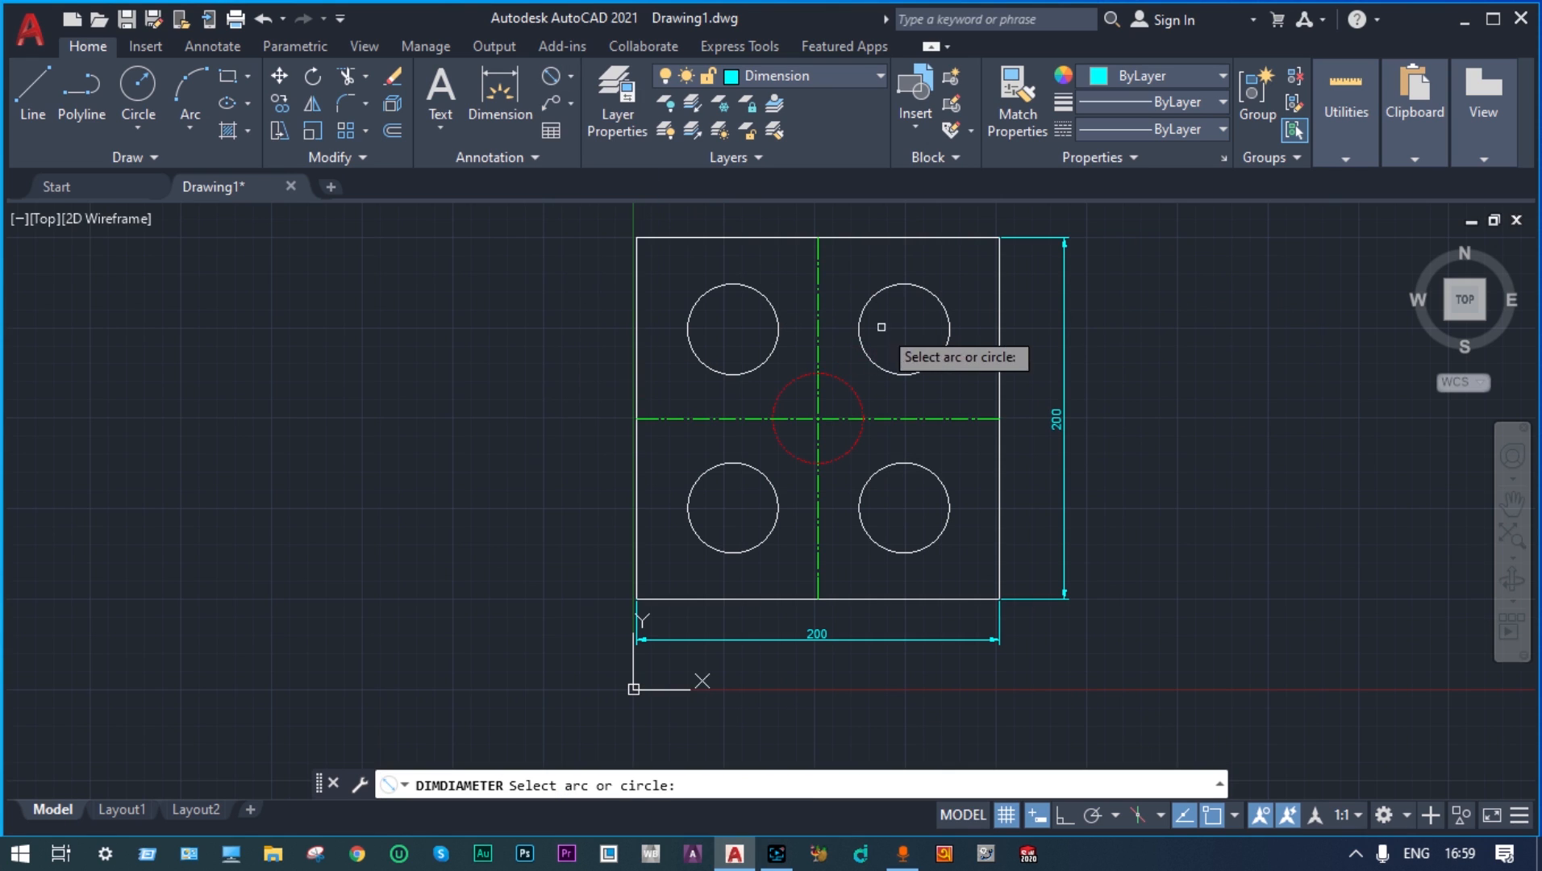
left_click(922, 373)
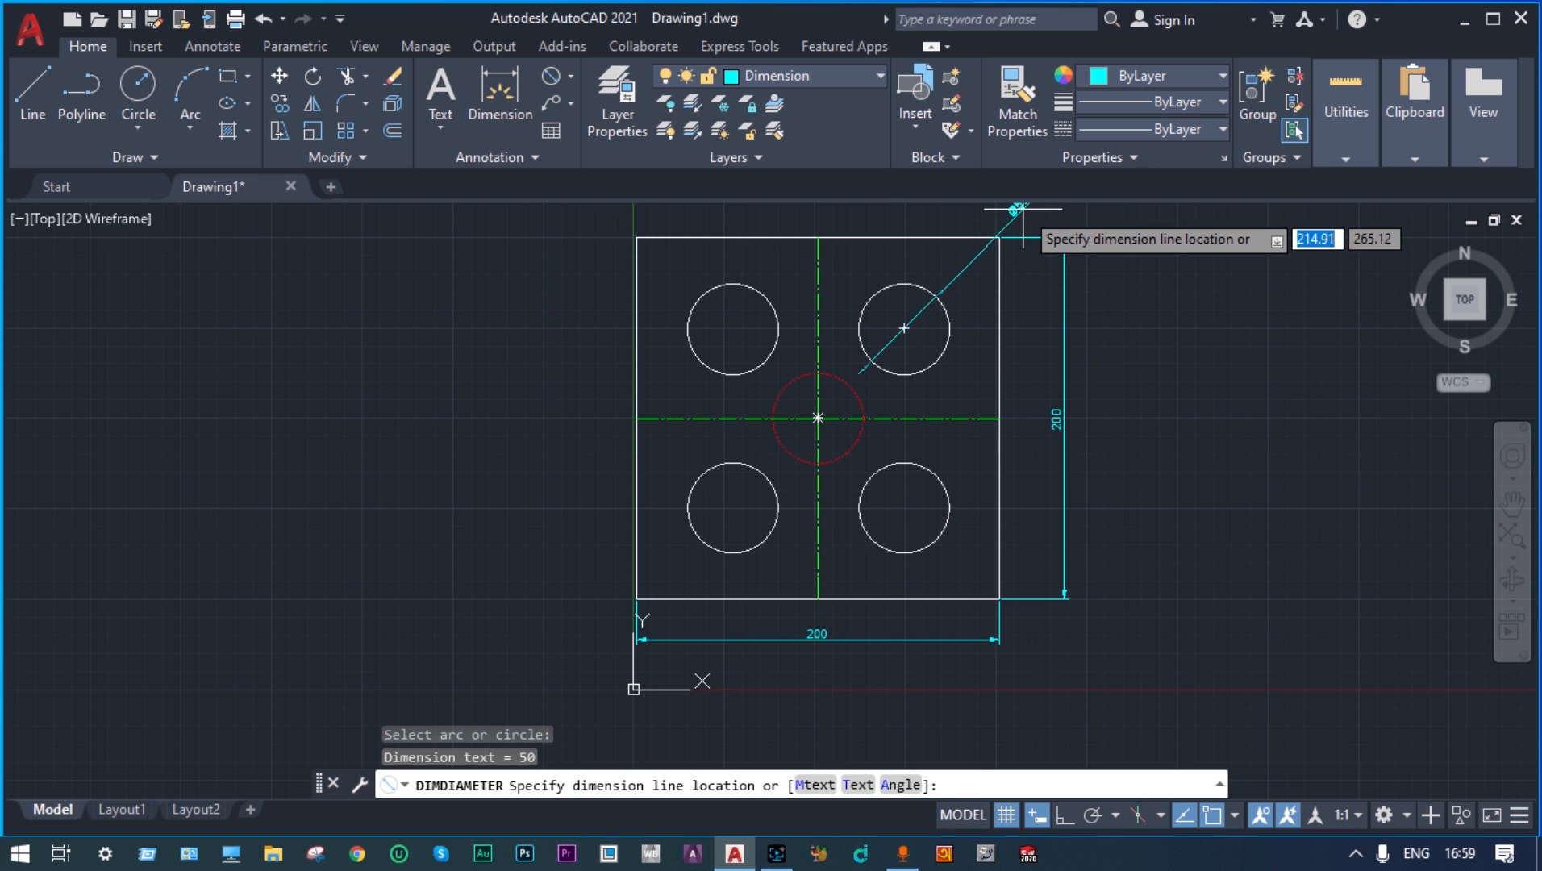
left_click(1023, 208)
Examine the circle's diameter dimension and the square's side dimension for placement and readability
scroll(1121, 226, "up", 2)
scroll(1130, 224, "down", 2)
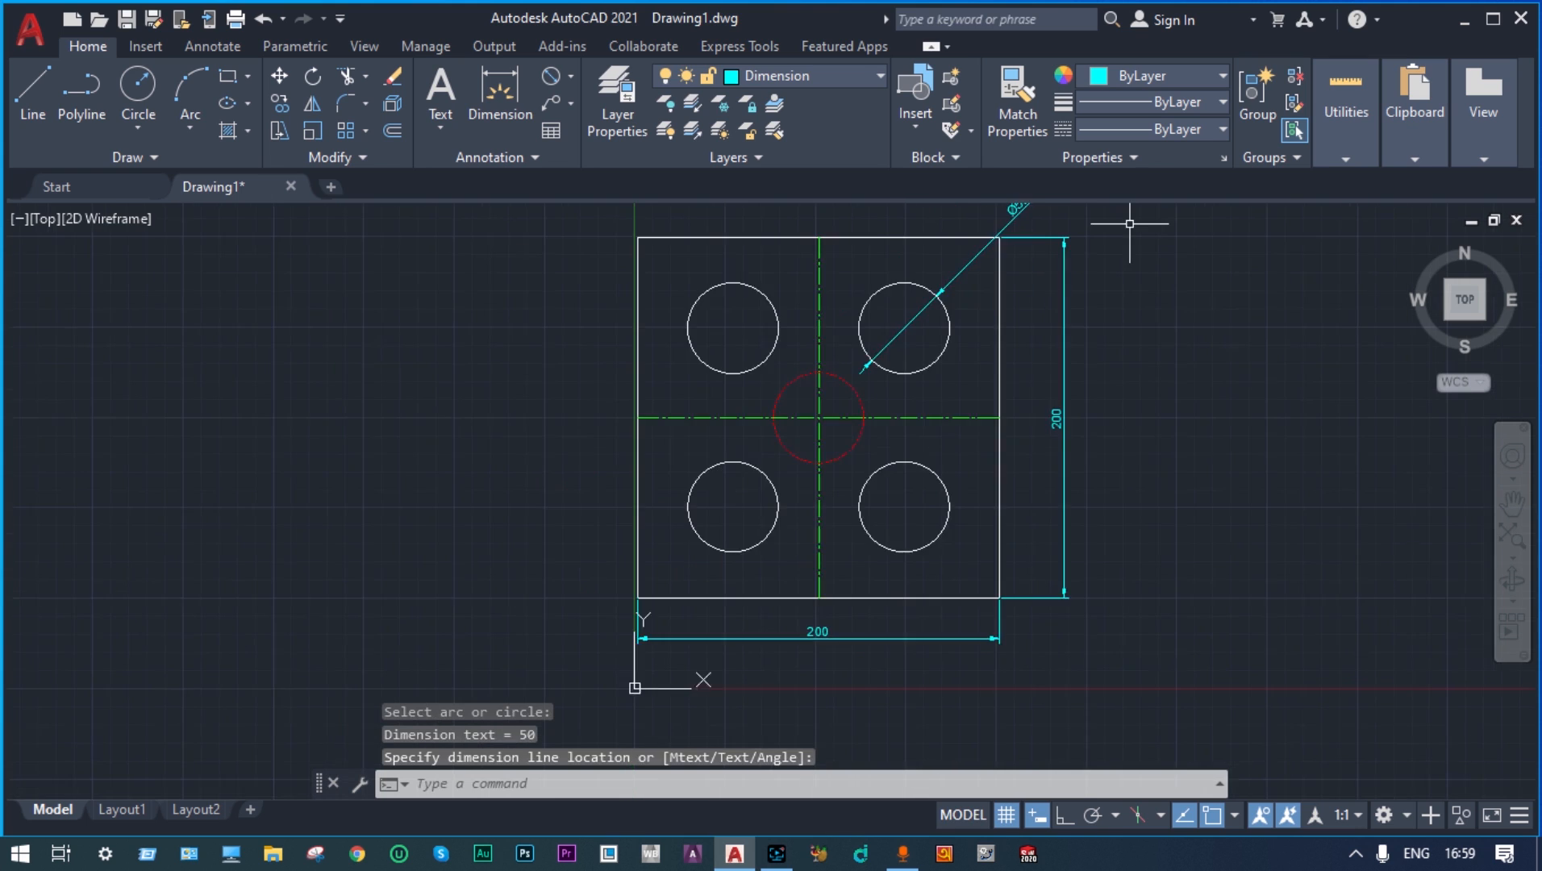
scroll(1129, 224, "down", 2)
right_click(1130, 224)
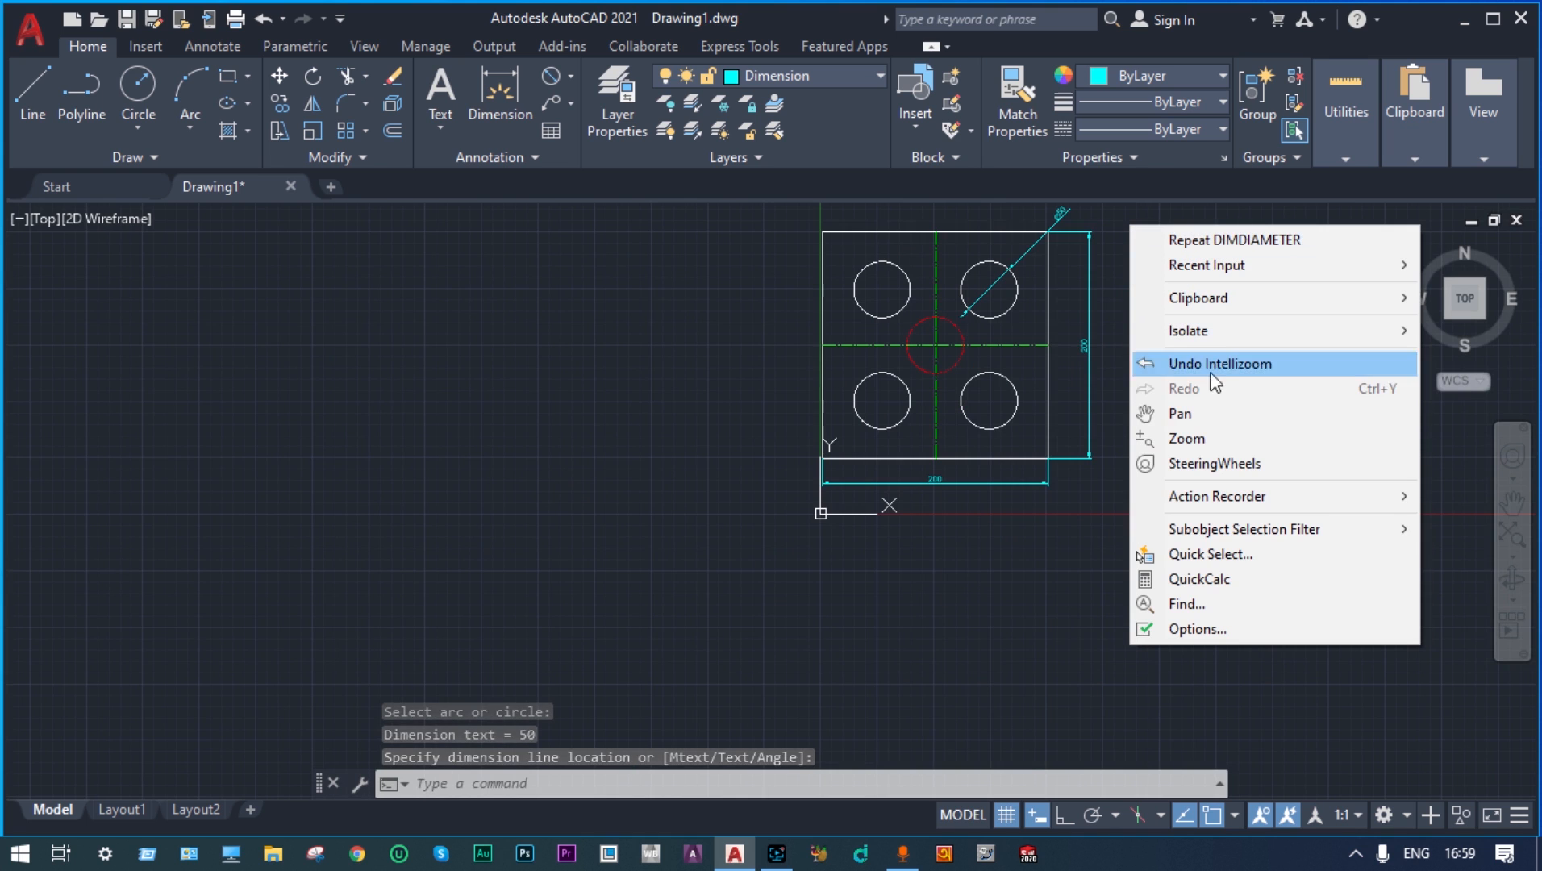
left_click(1204, 406)
left_click_drag(1146, 237, 1078, 355)
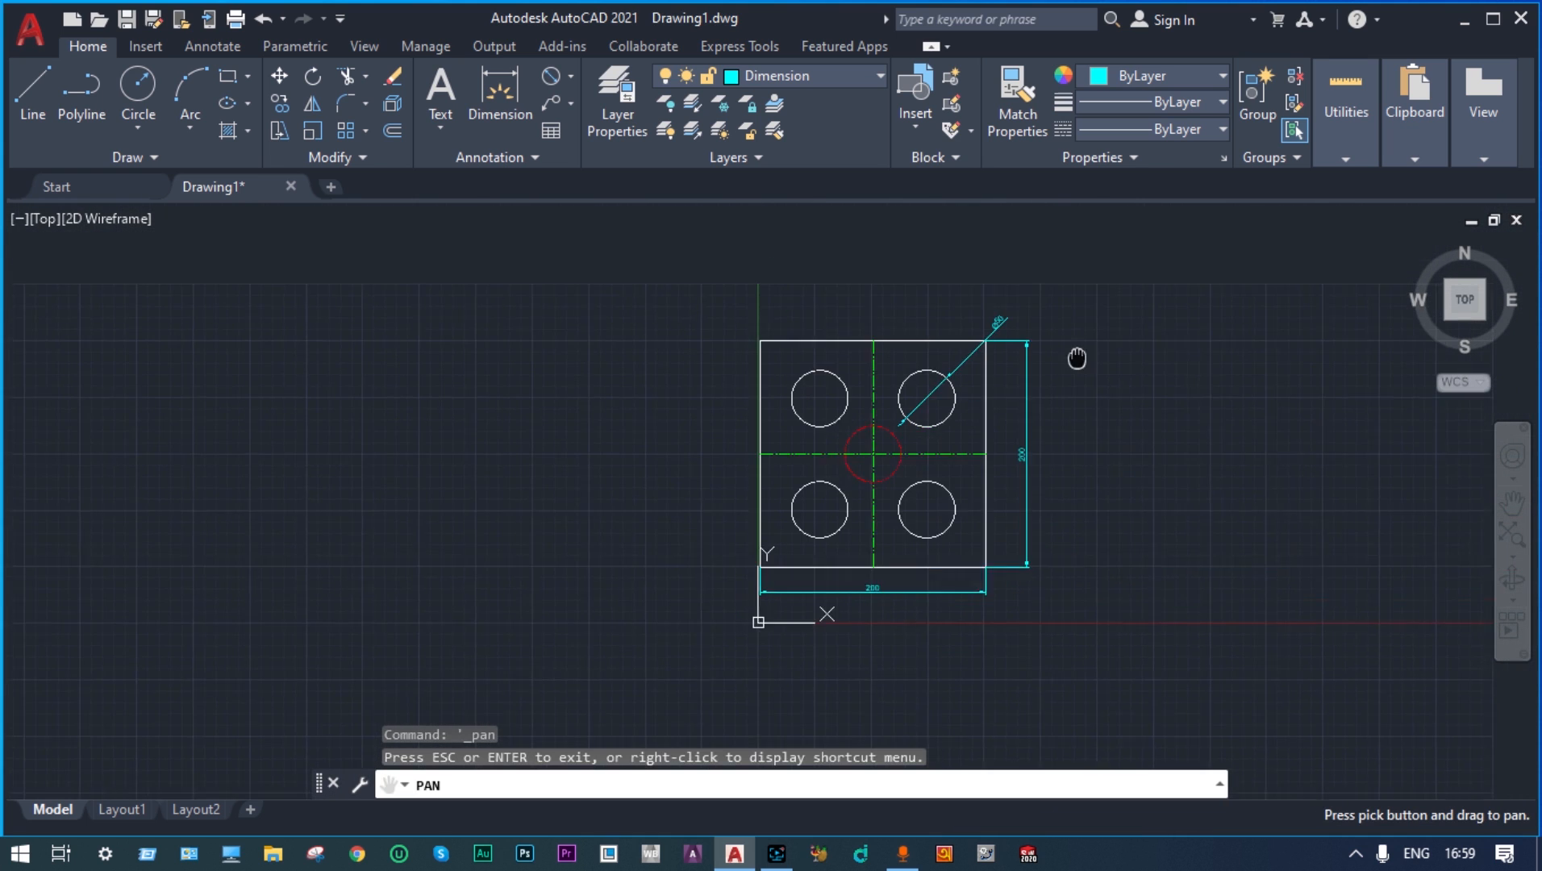
scroll(1078, 355, "up", 2)
scroll(1075, 358, "up", 2)
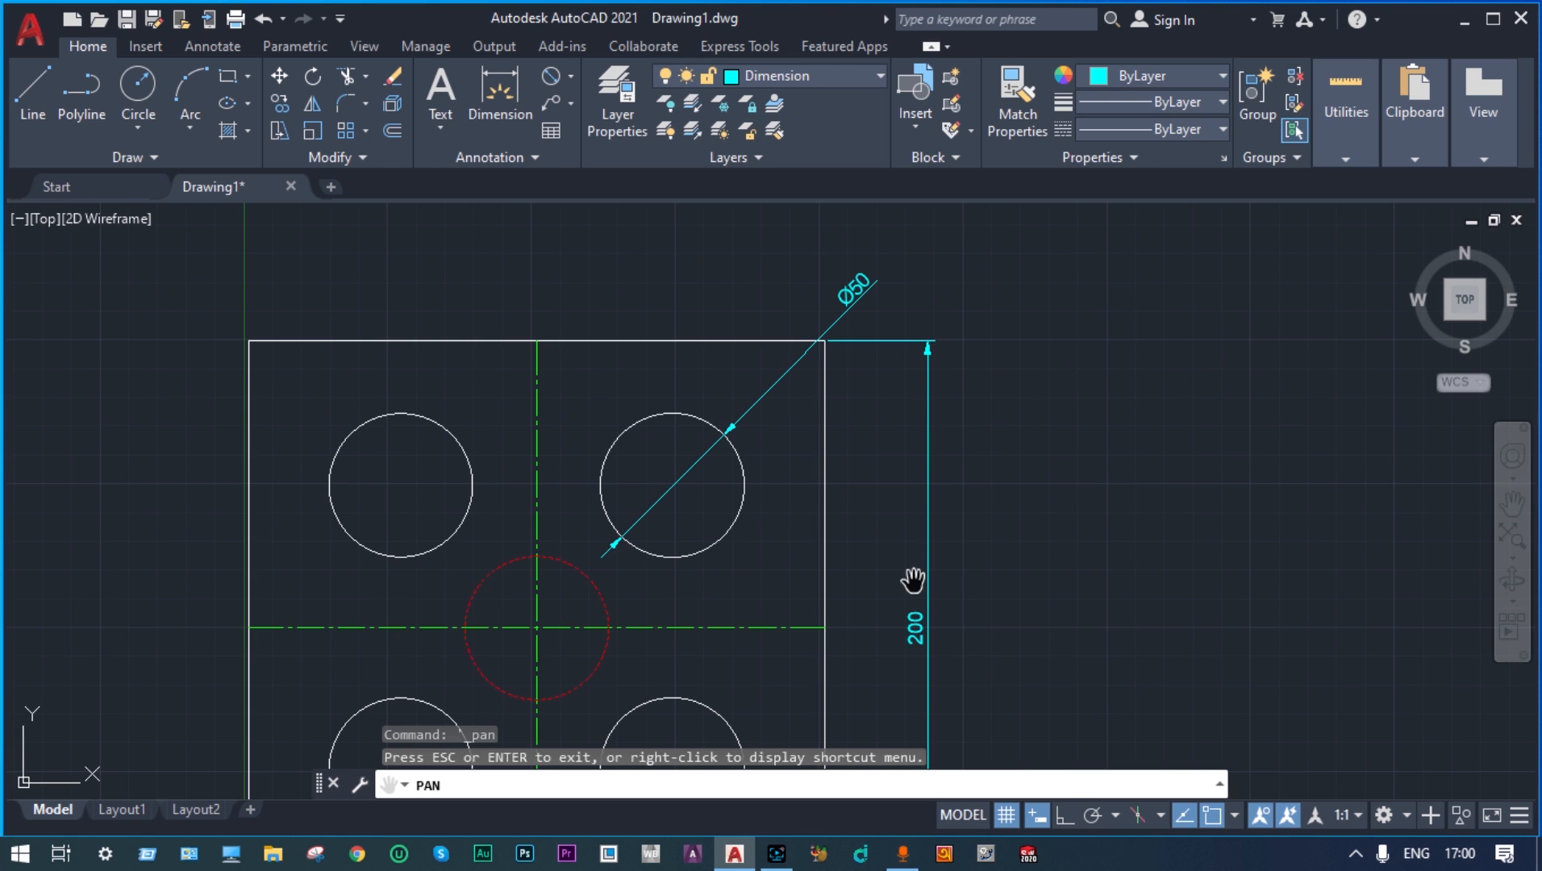
scroll(909, 583, "up", 2)
scroll(907, 587, "down", 2)
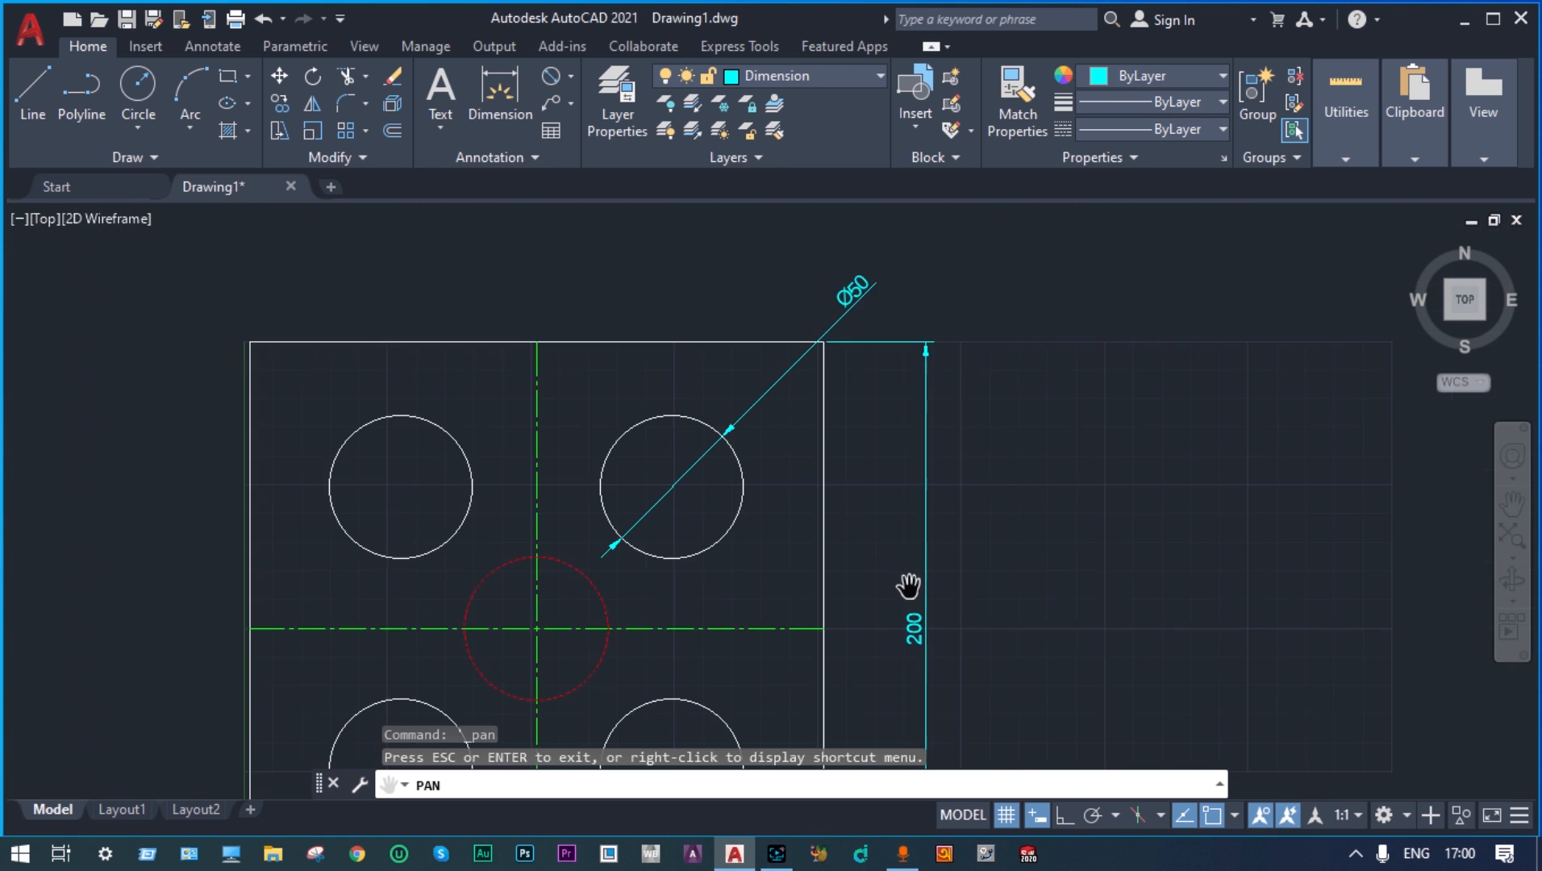
scroll(867, 660, "down", 2)
scroll(855, 668, "up", 2)
scroll(855, 668, "down", 1)
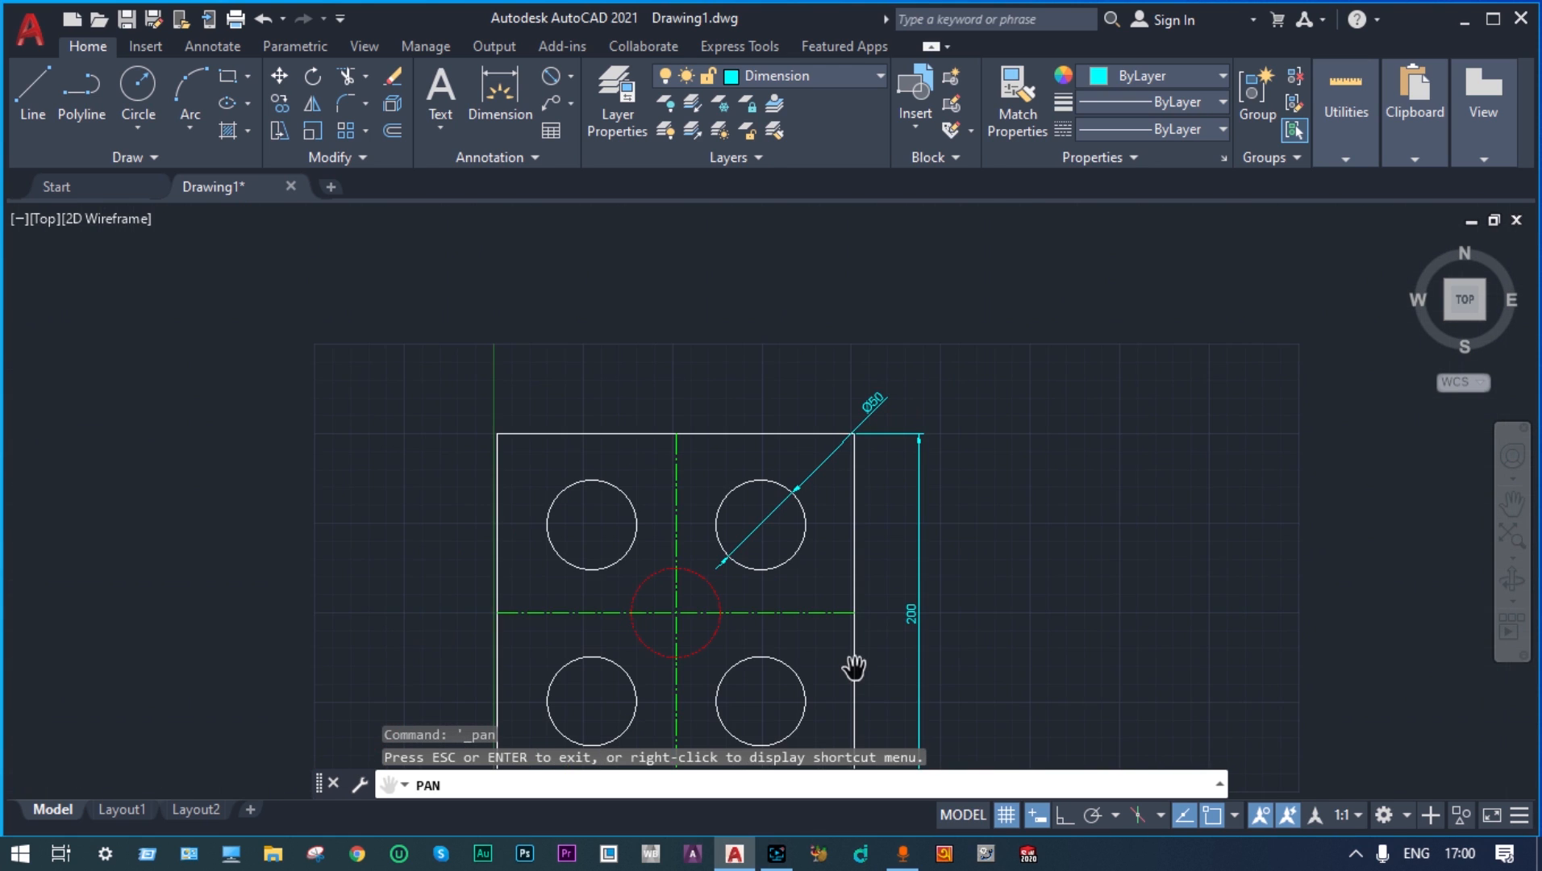
Add a multileader pointing to the upper-left circle, landing outside the square's upper-left corner, with the text "4 xDia 50"
left_click(554, 100)
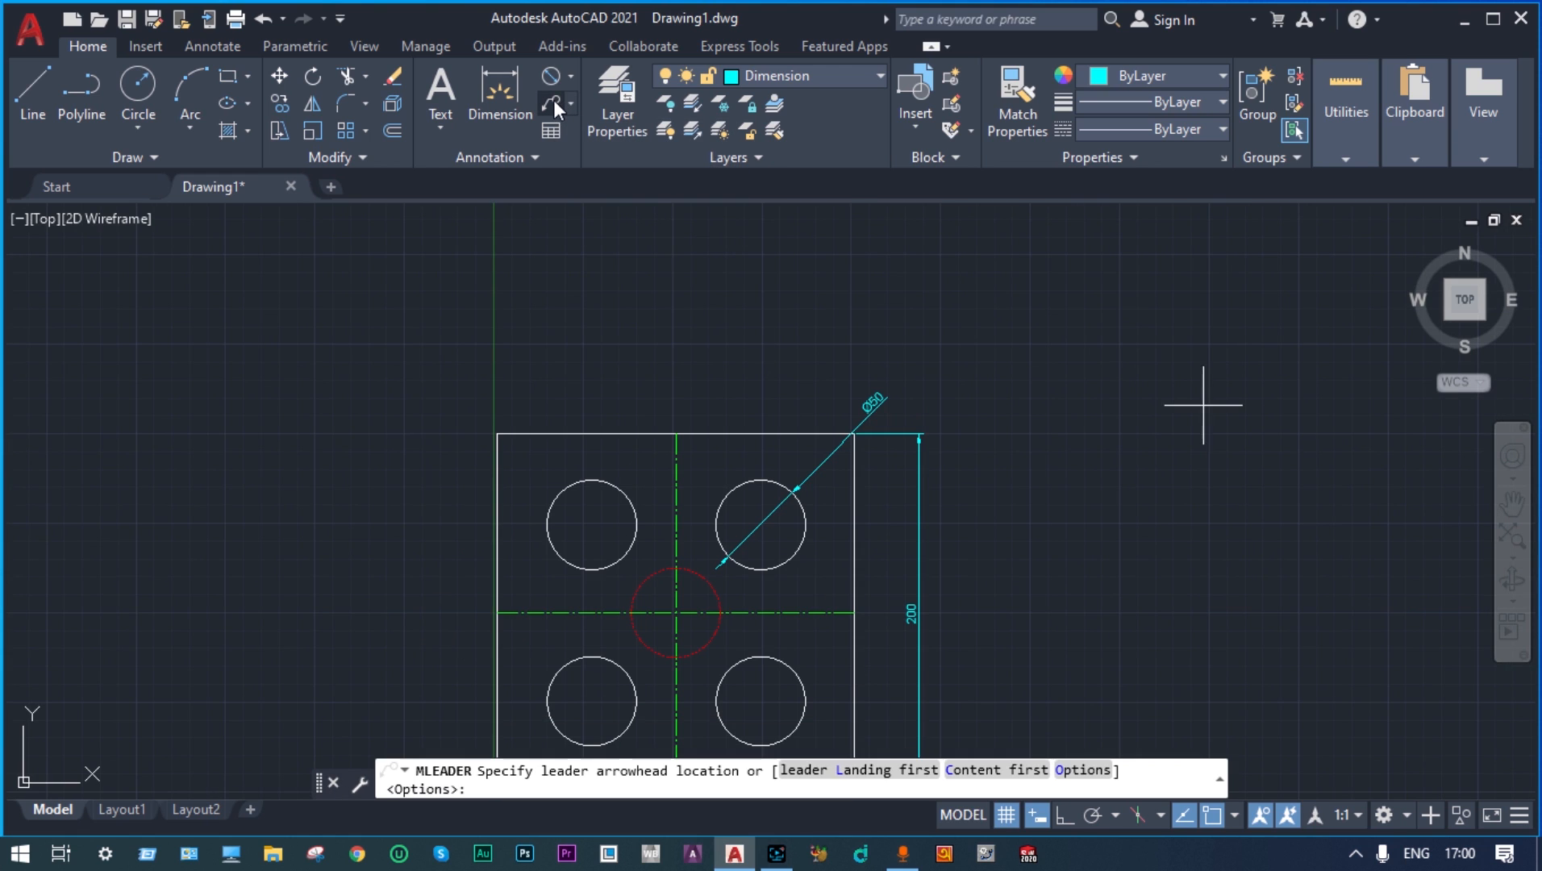
left_click(557, 493)
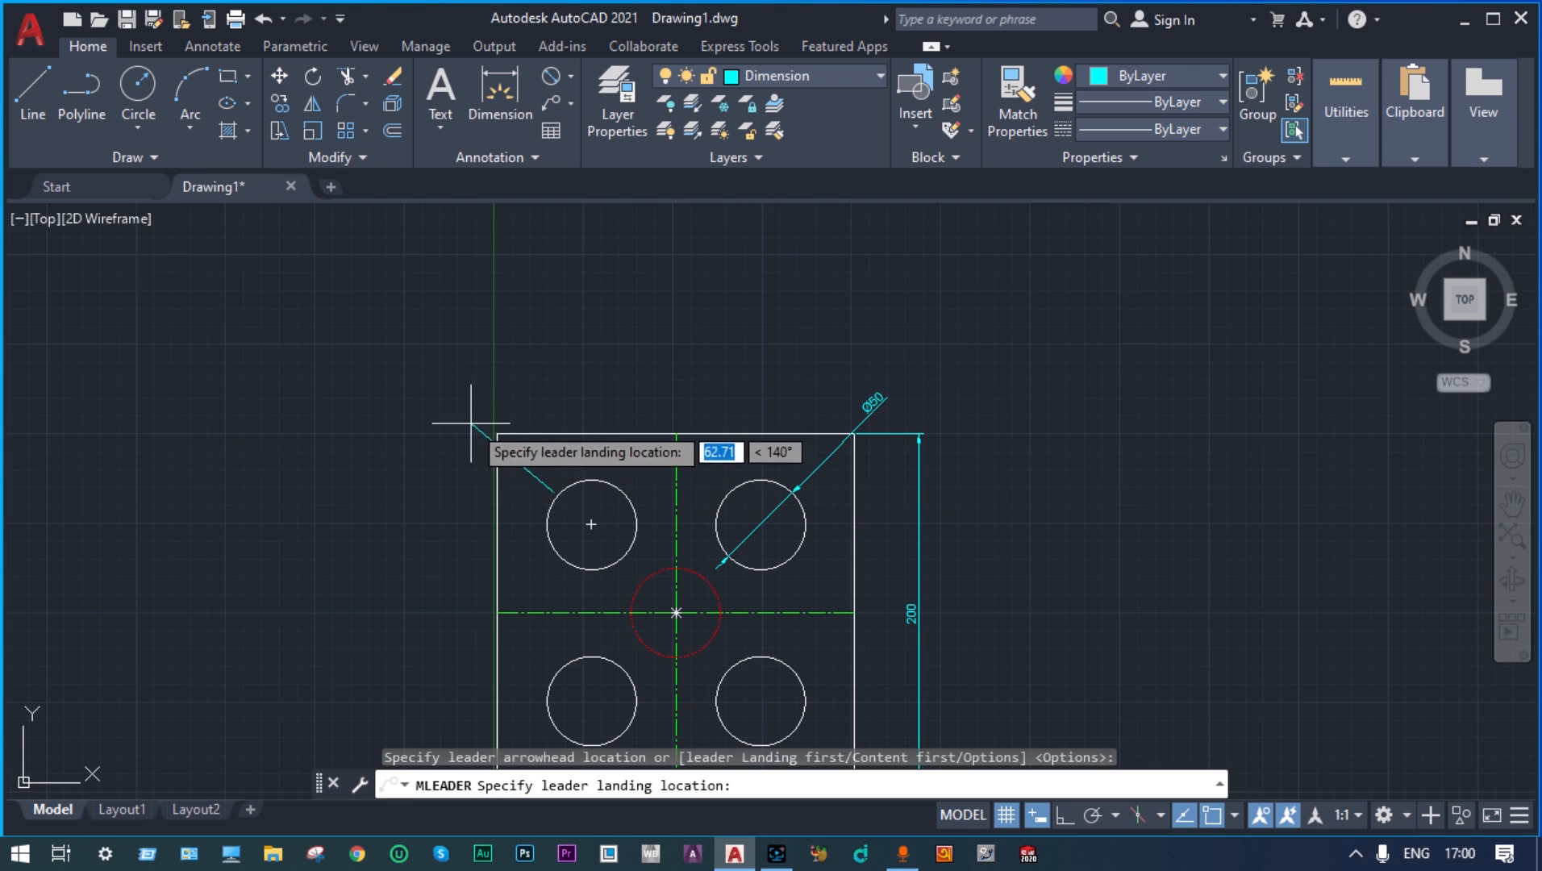
left_click(455, 392)
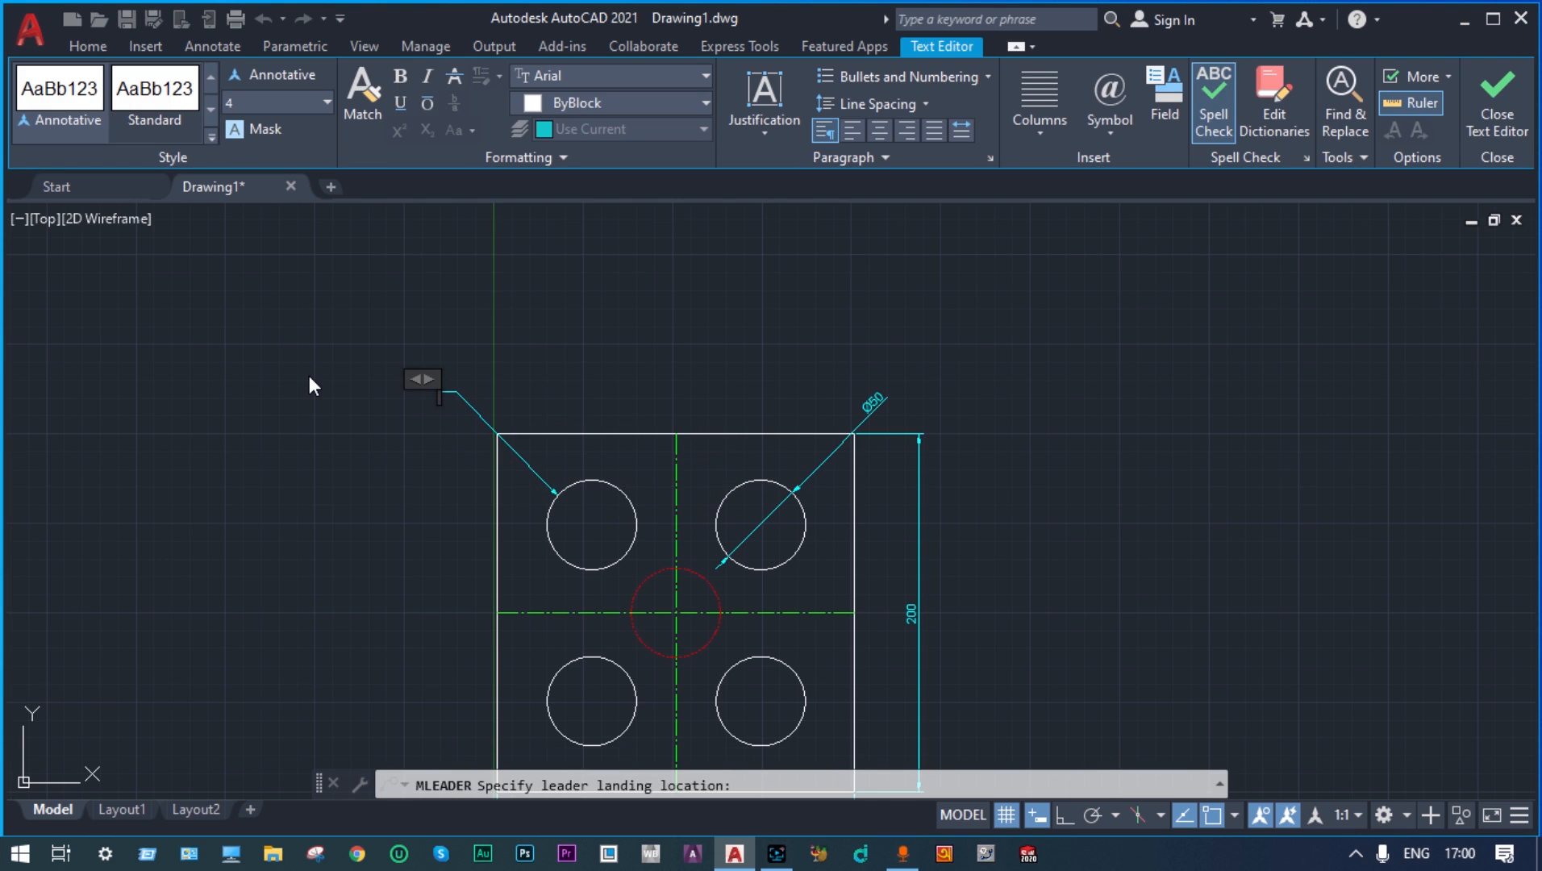
type("4XDia 50")
left_click(484, 303)
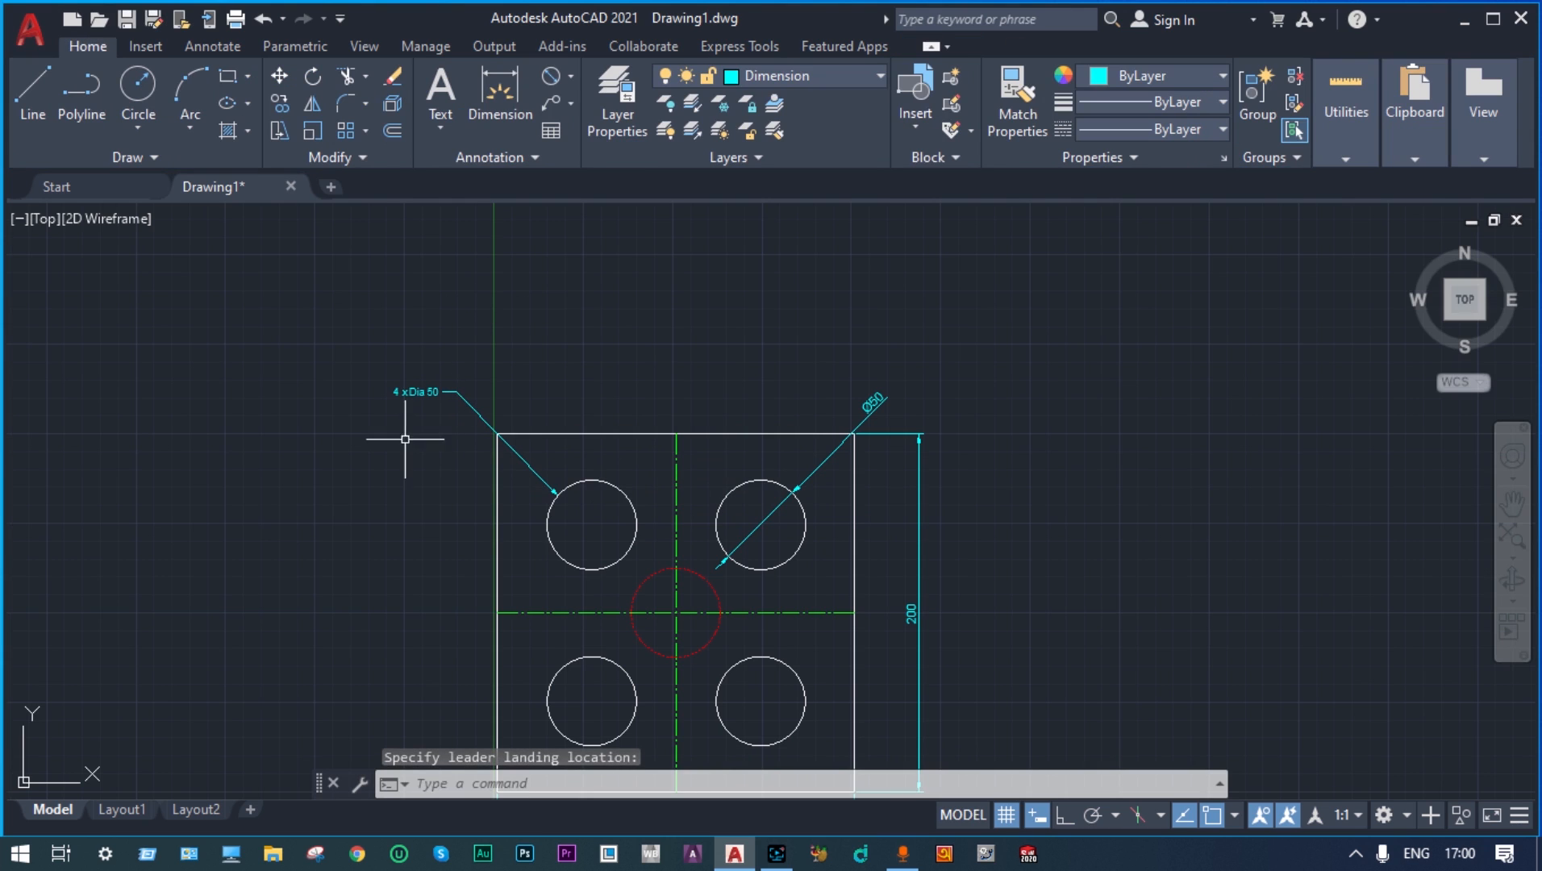
Turn off the Hidden Line and Centre Line layers in the layer properties and return to the drawing
scroll(540, 525, "up", 2)
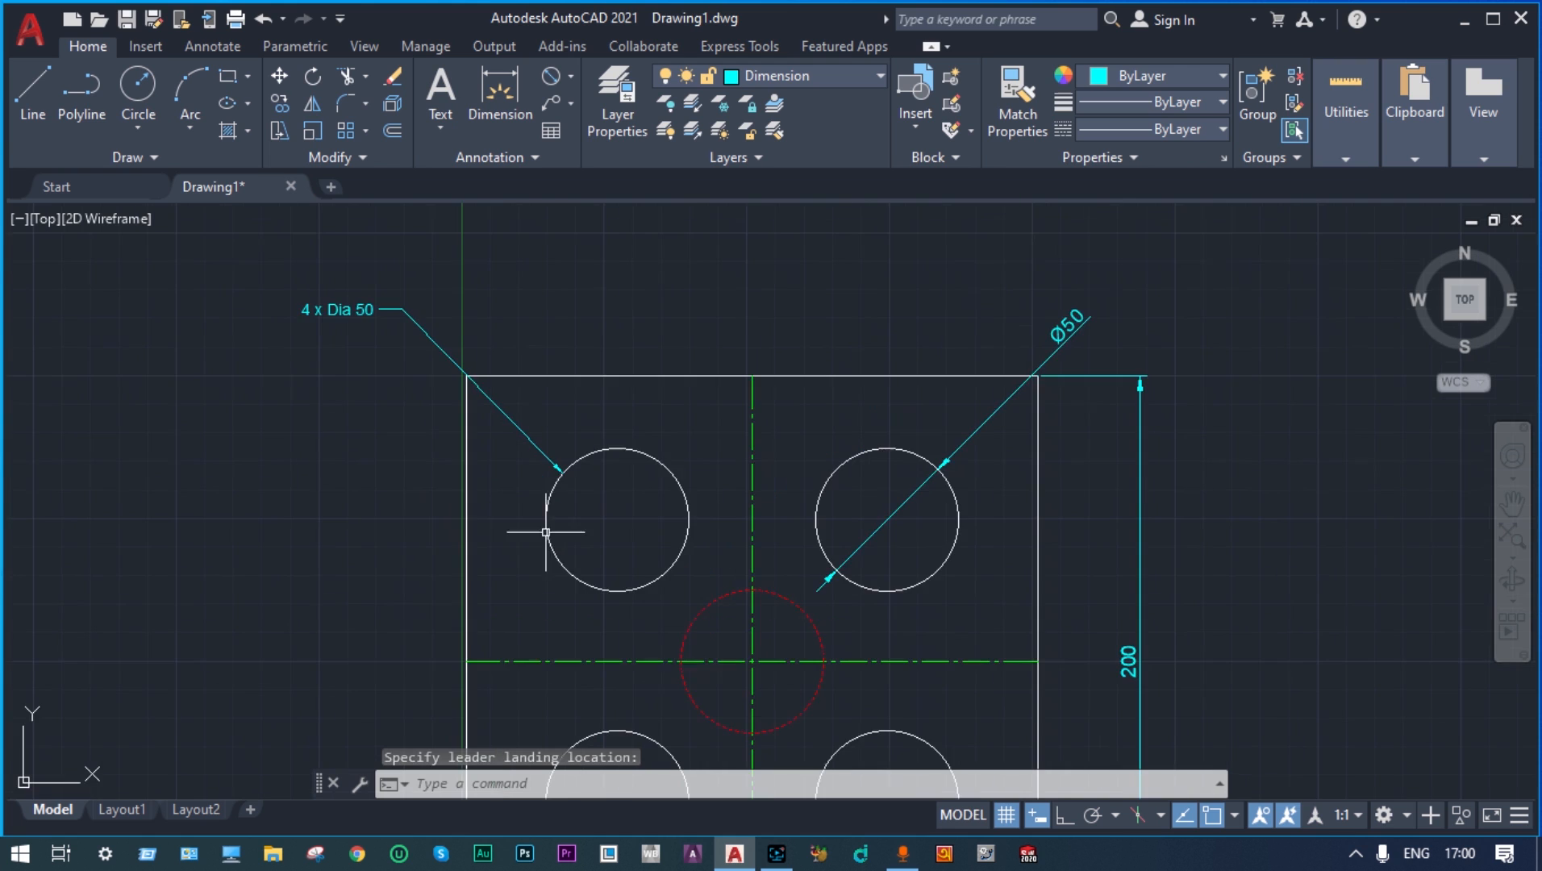
scroll(637, 582, "up", 5)
scroll(637, 585, "down", 7)
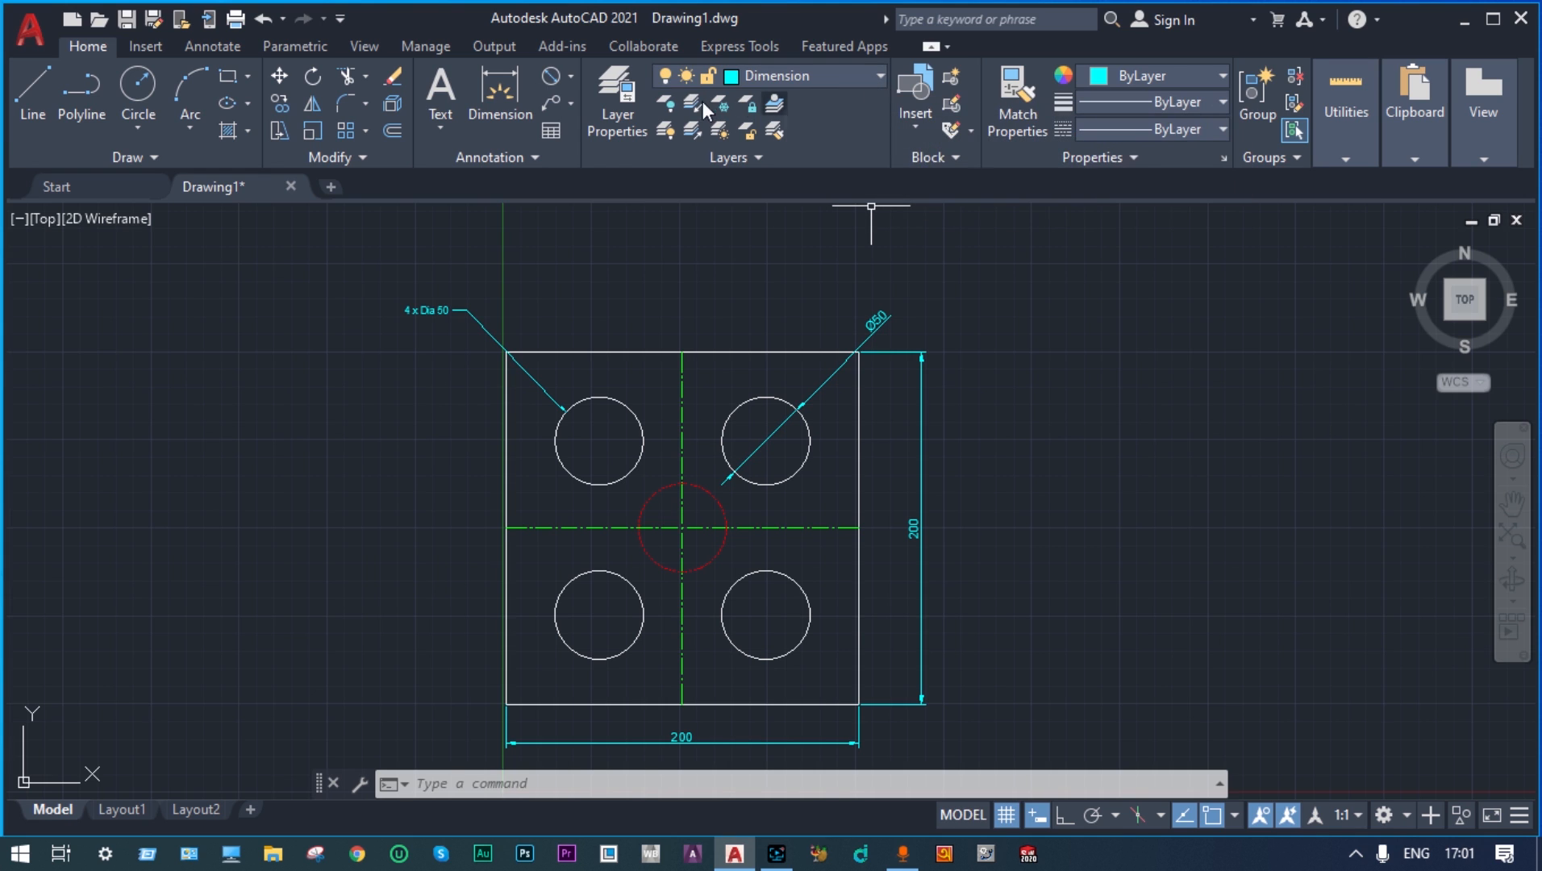
left_click(607, 68)
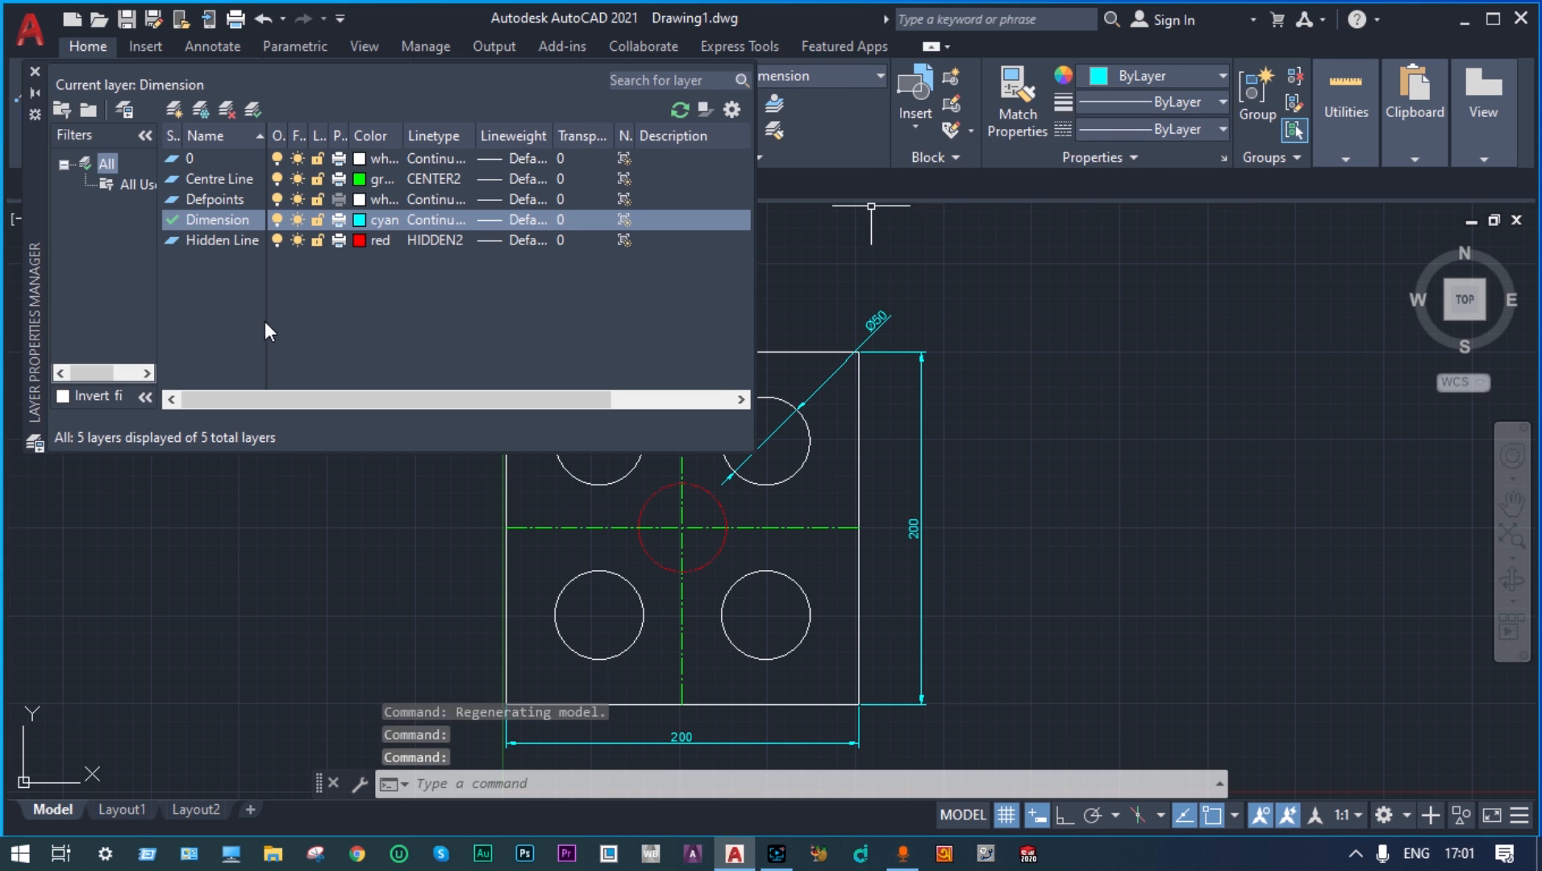
left_click(277, 241)
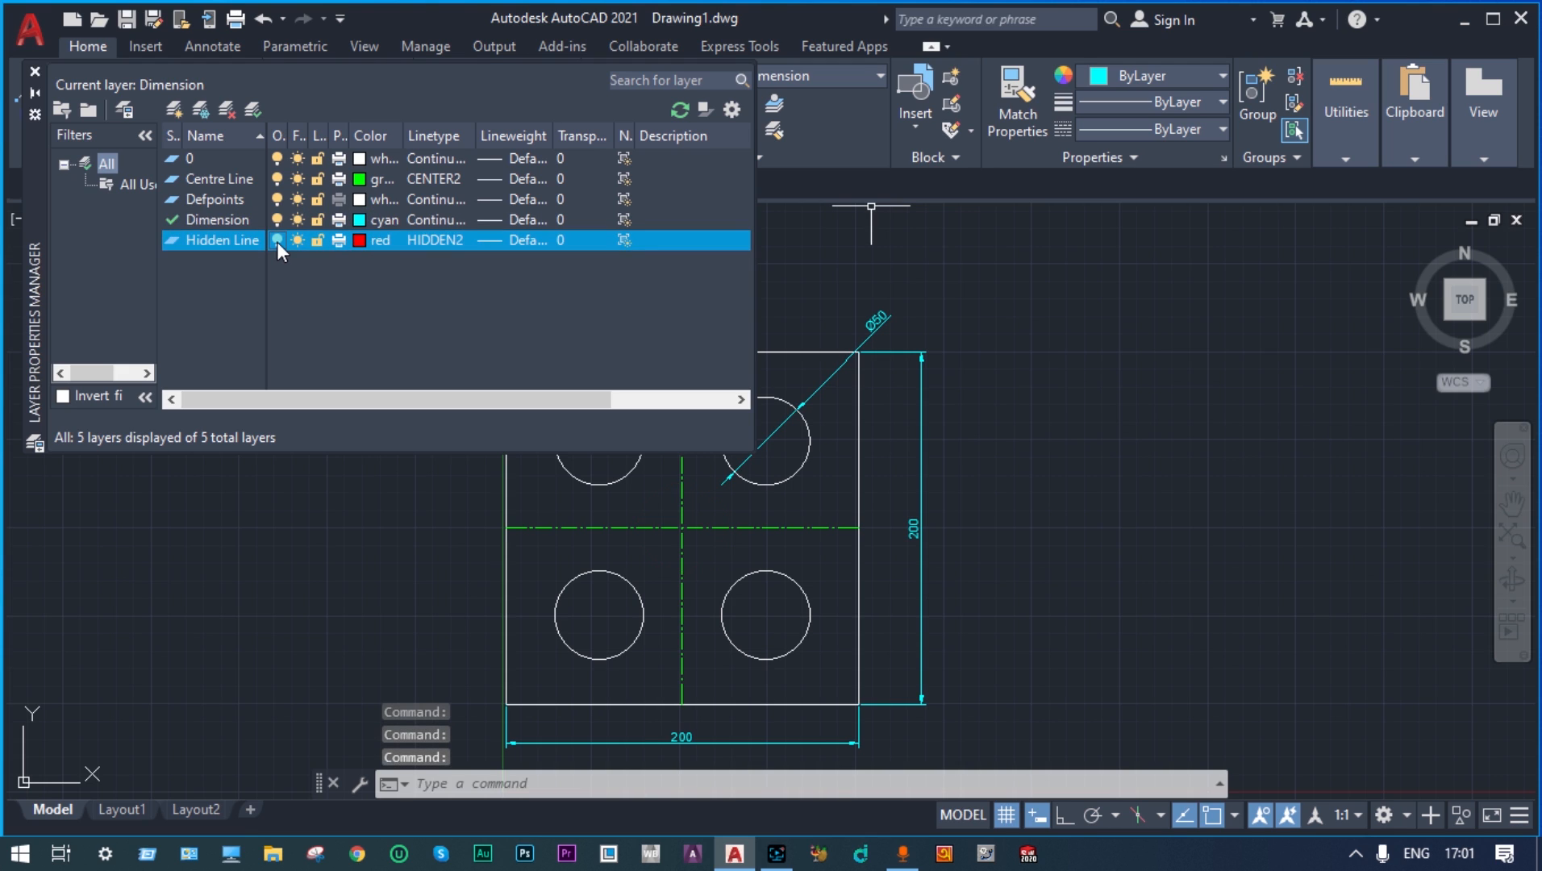
left_click(276, 179)
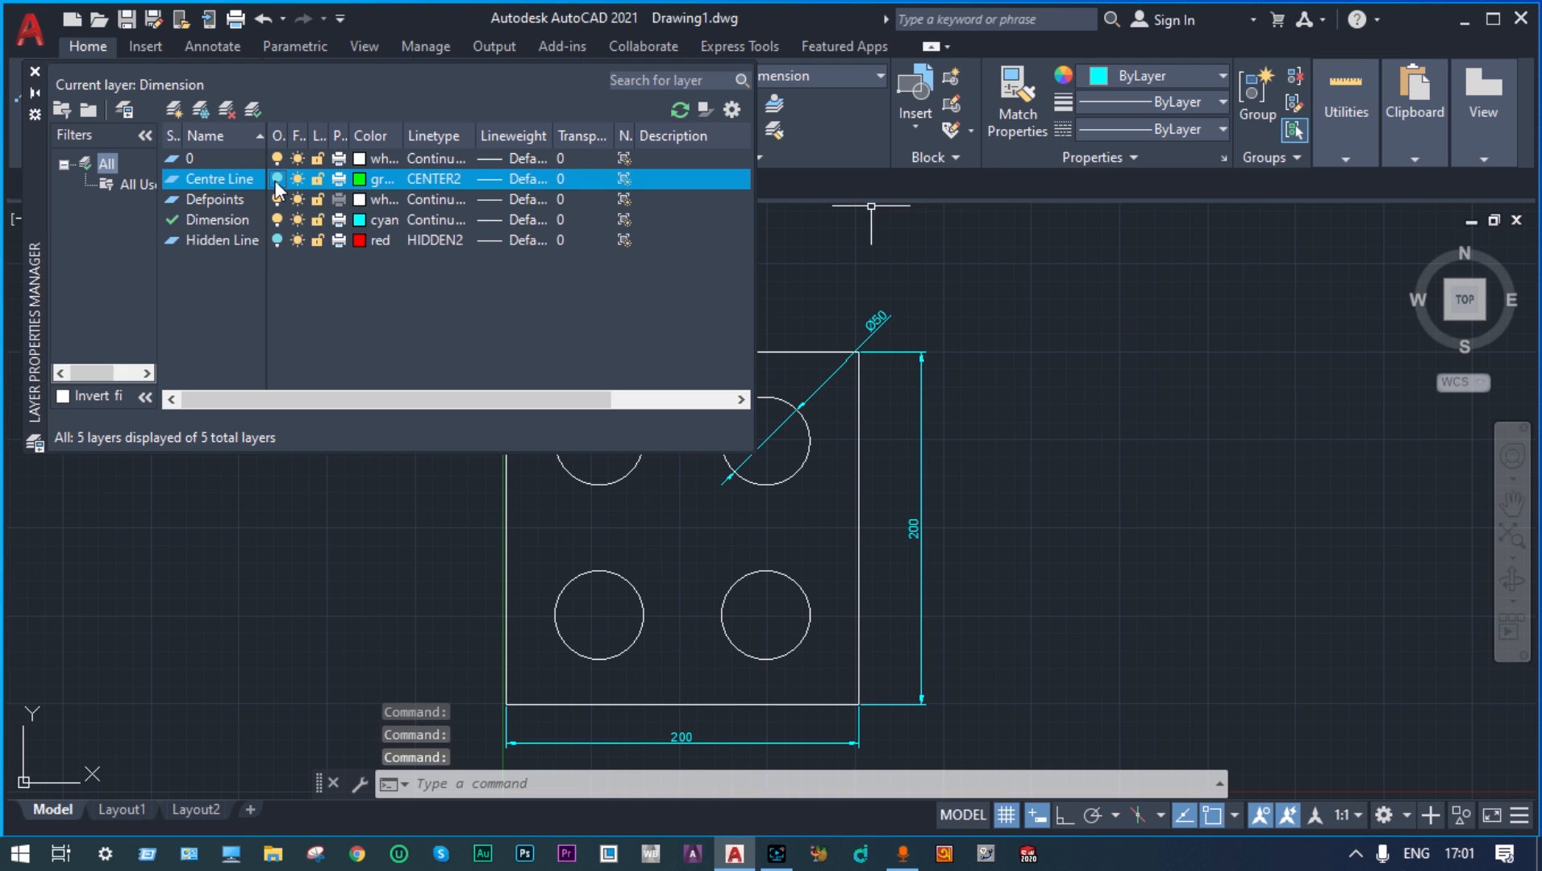
left_click(34, 71)
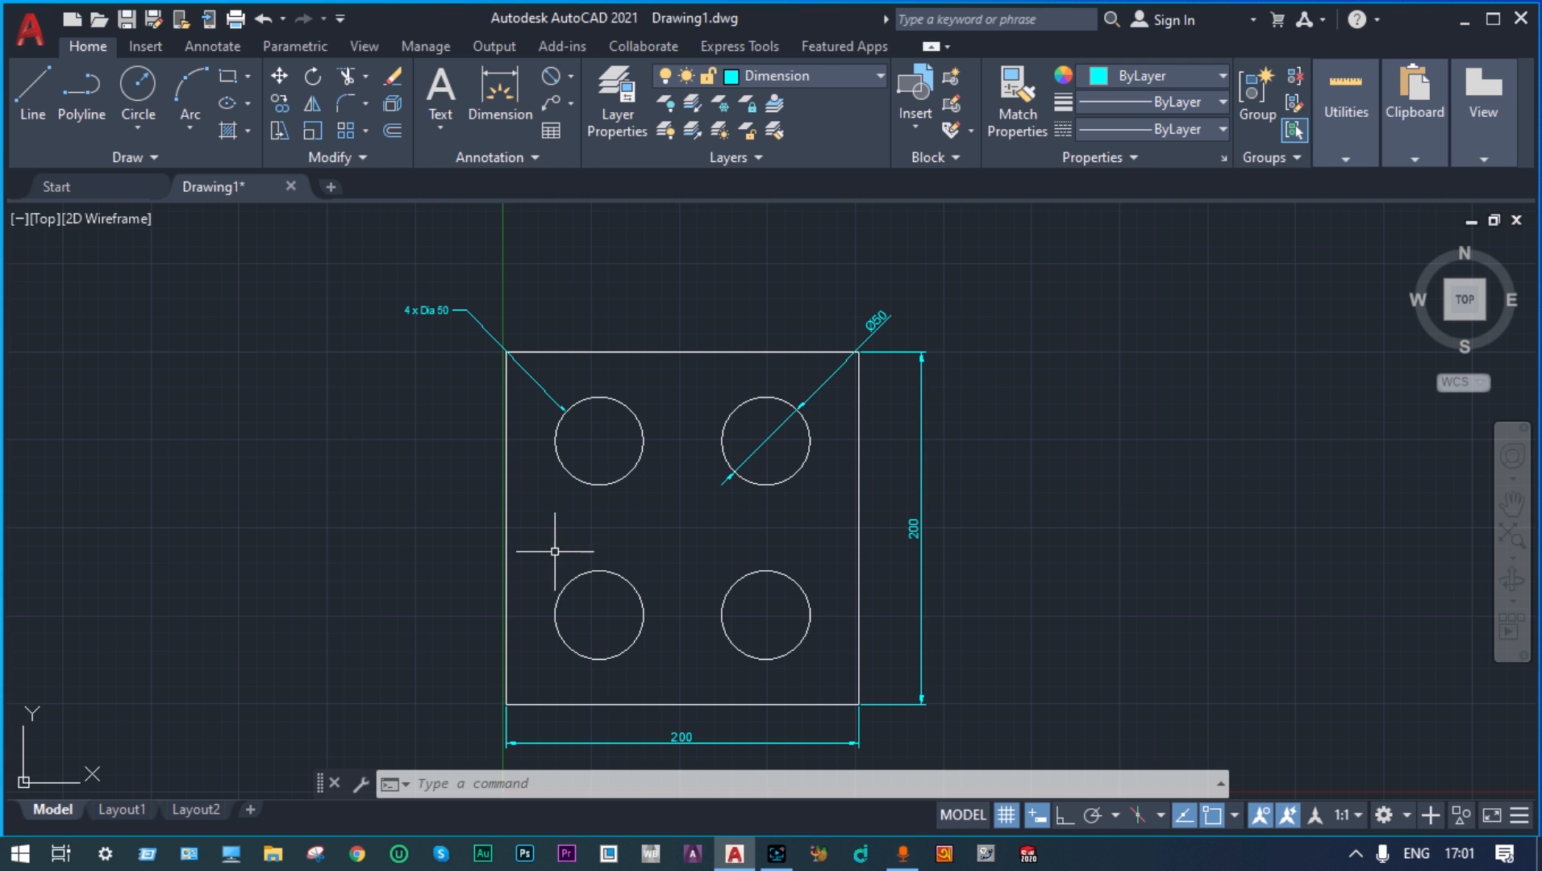
Turn the Centre Line and Hidden Line layers back on in the layer properties
left_click(602, 90)
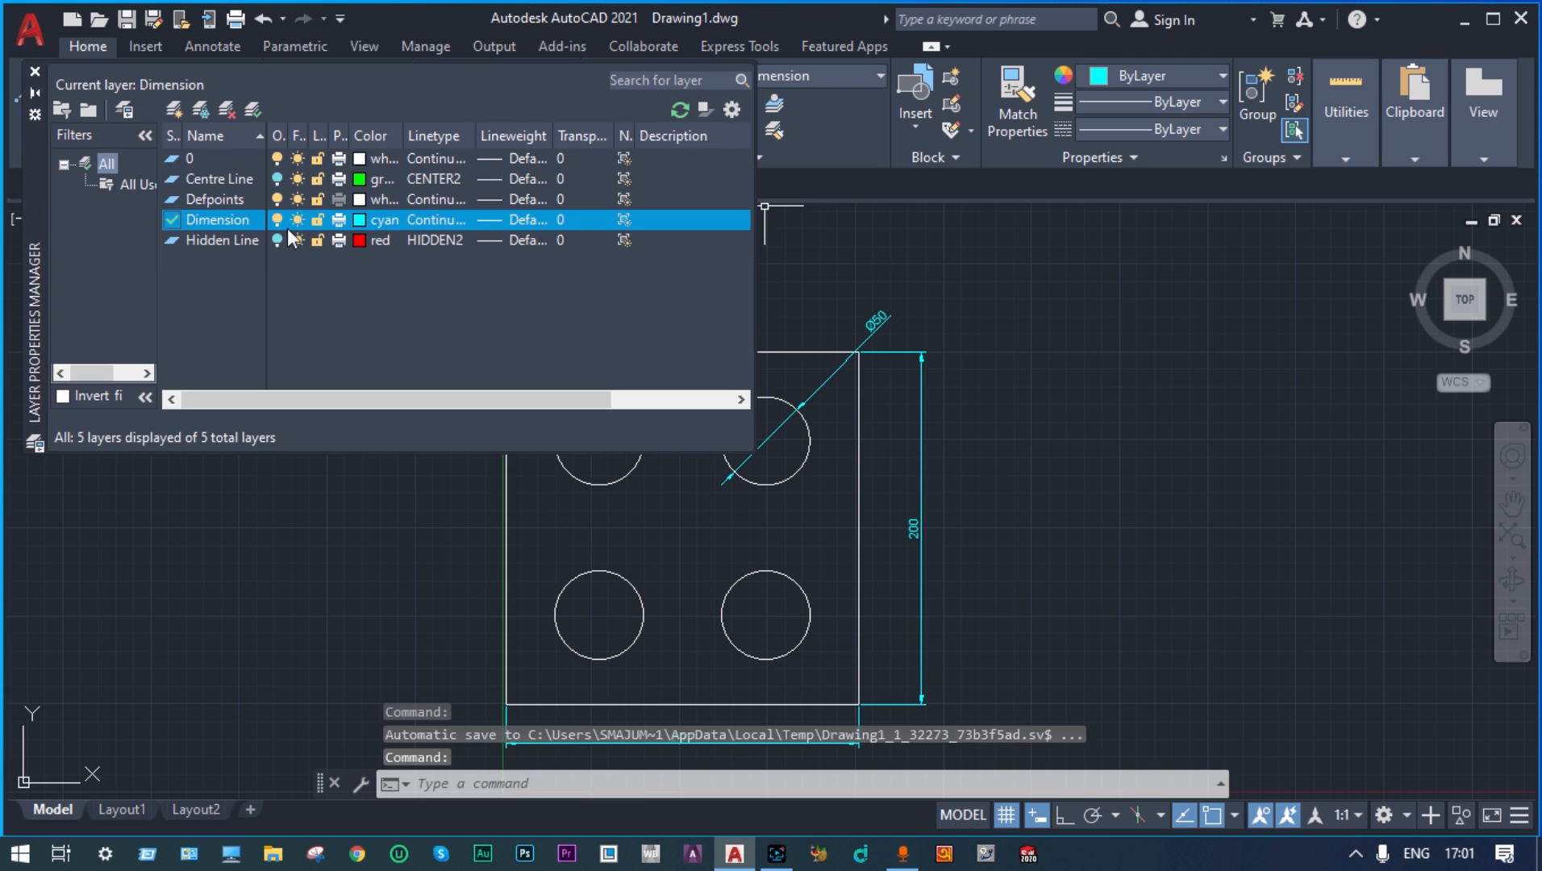
left_click(277, 179)
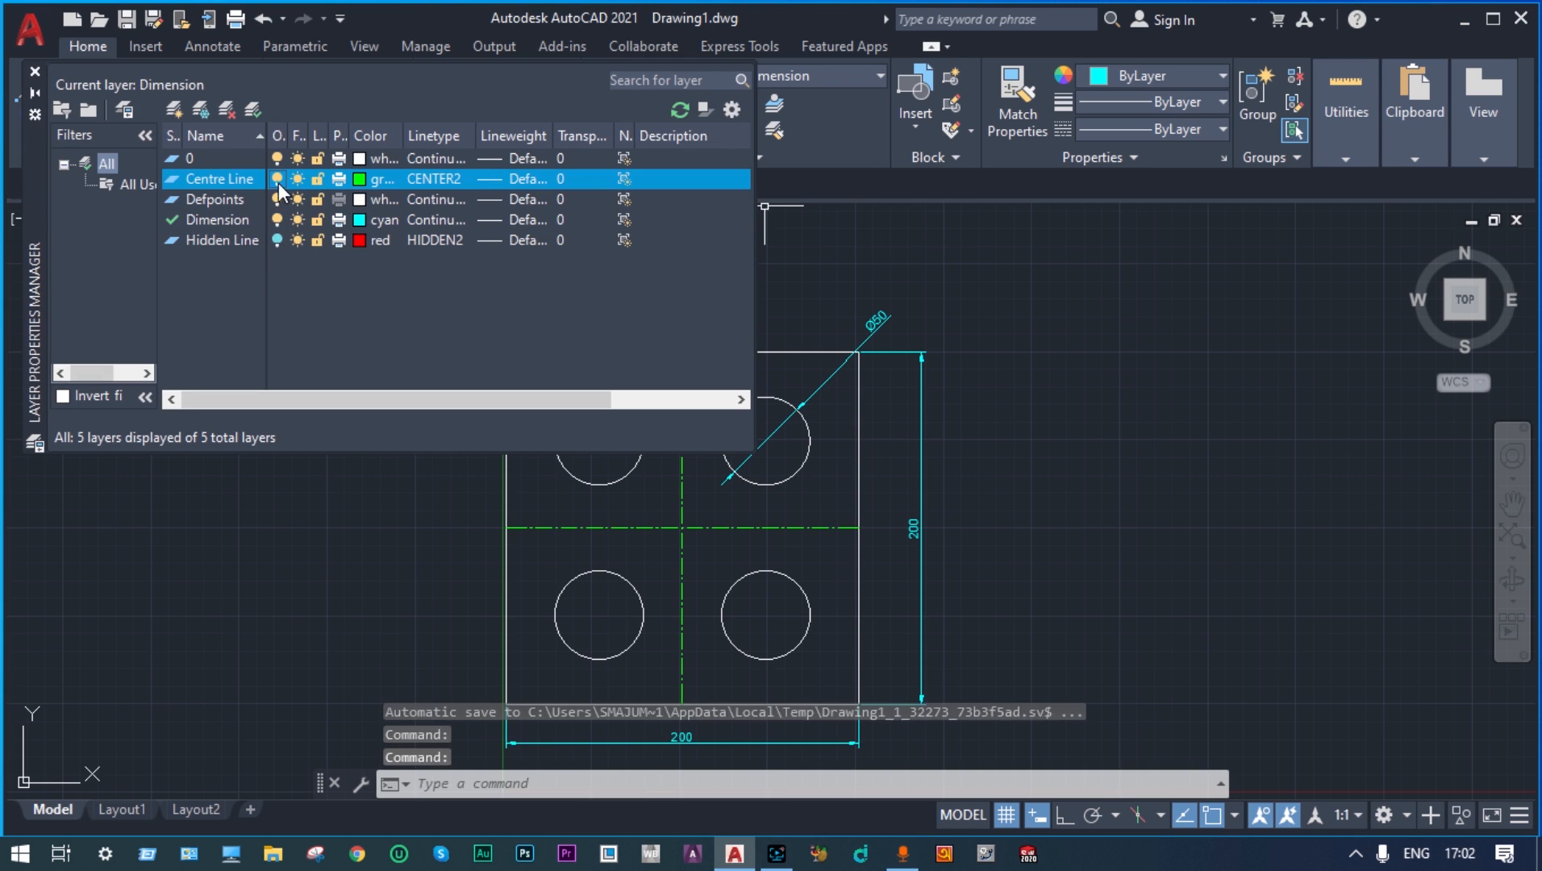
left_click(277, 238)
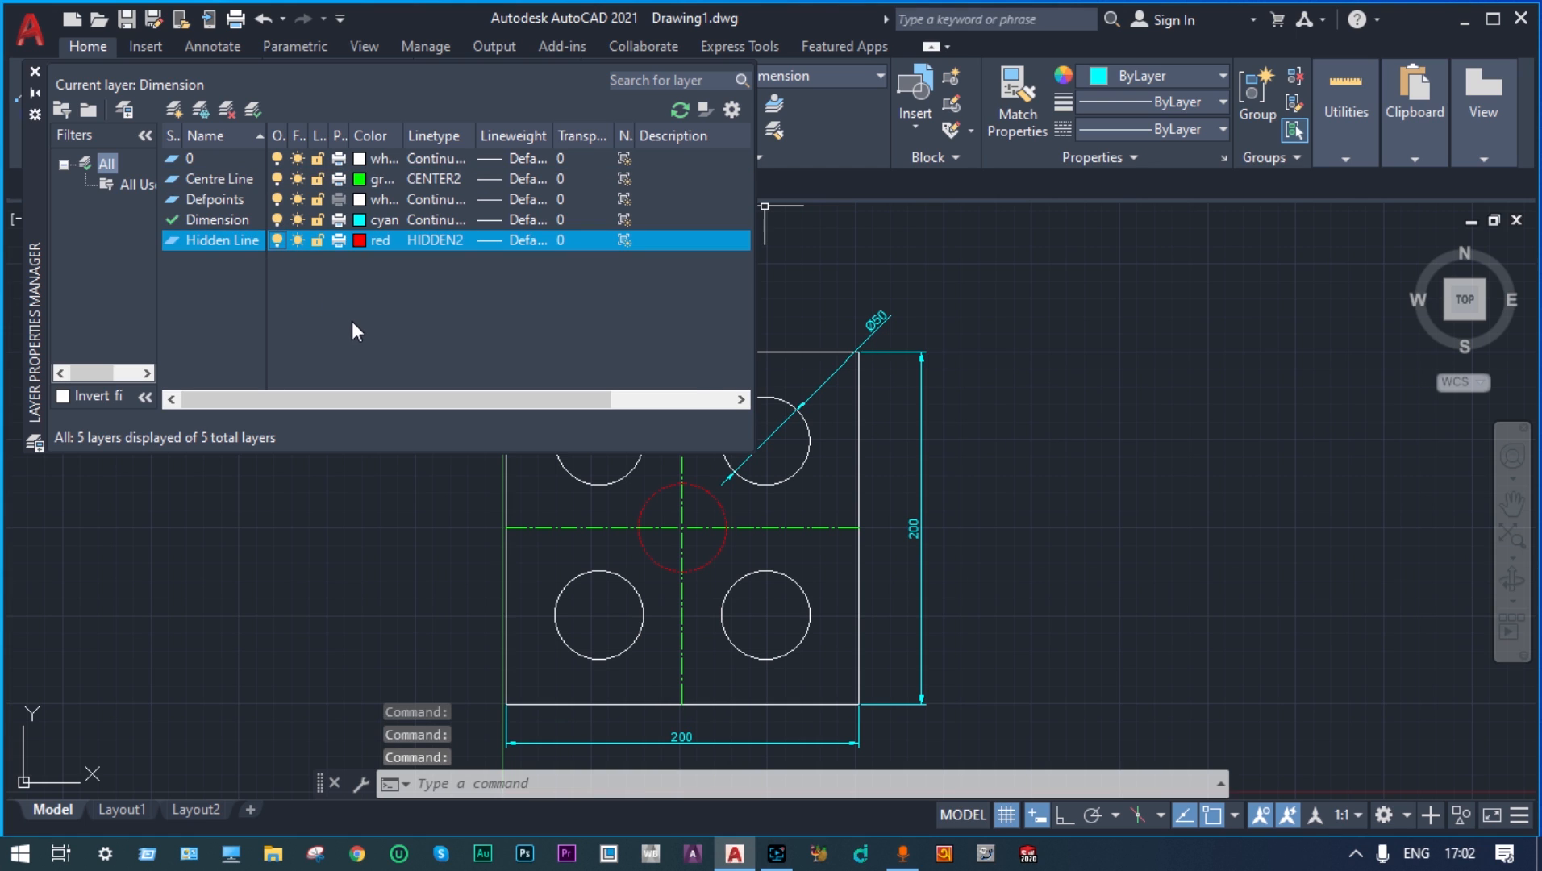